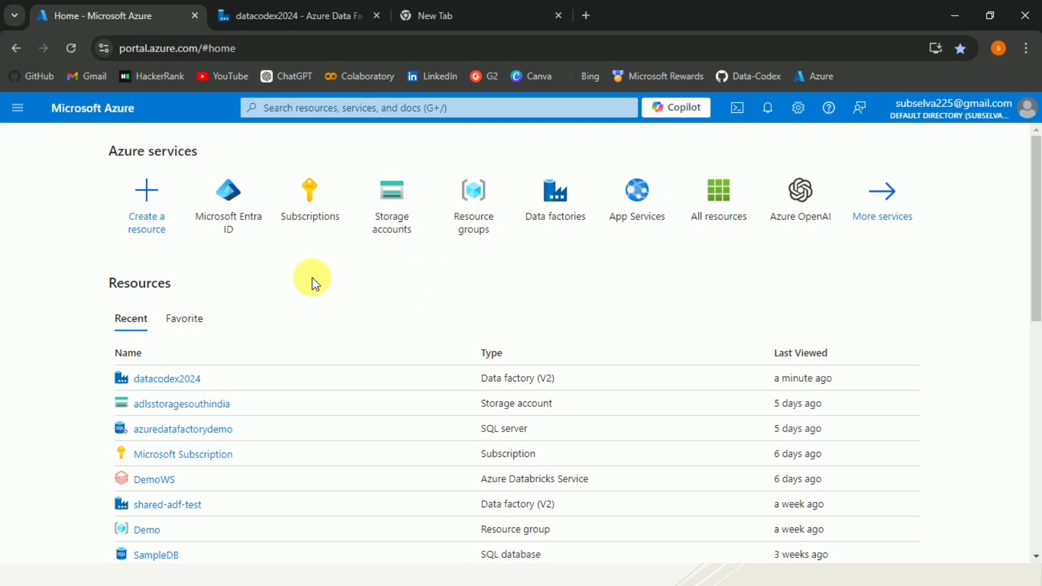
# Find the Data factories service by searching for "data fact" and open the datacodex2024 data factory
pyautogui.click(323, 111)
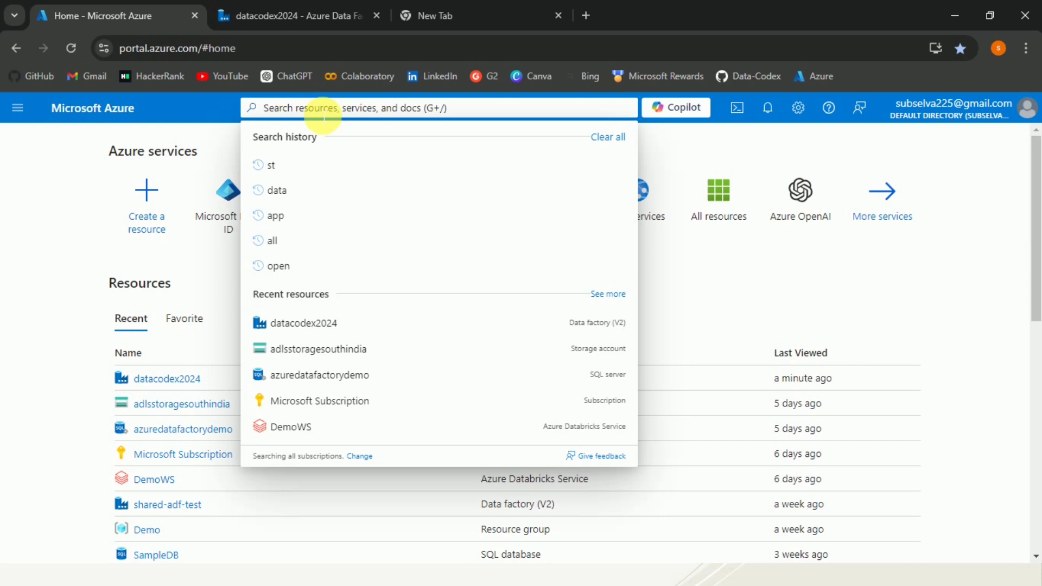
pyautogui.write('data')
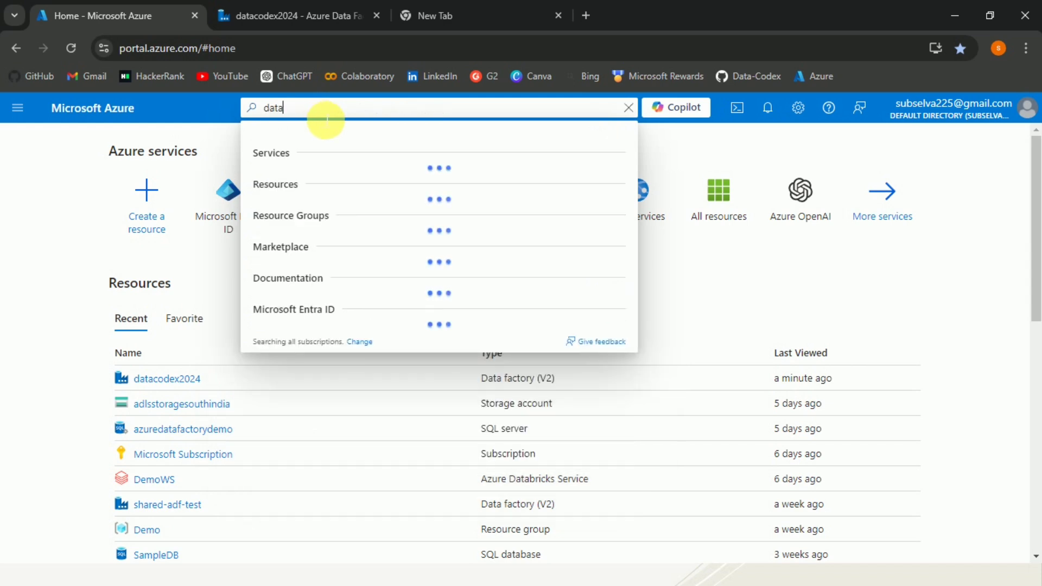
pyautogui.write(' f')
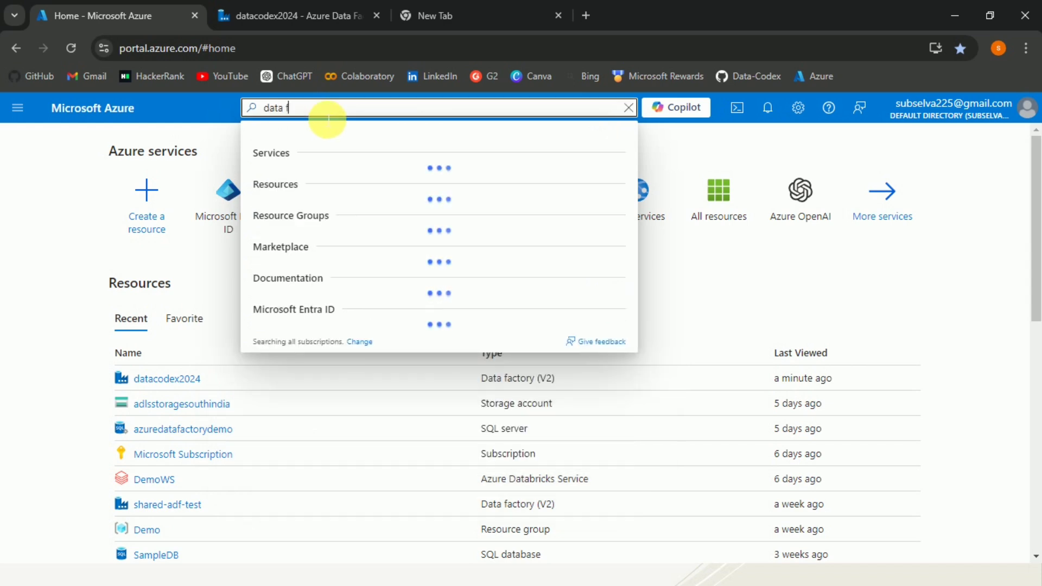
pyautogui.write('act')
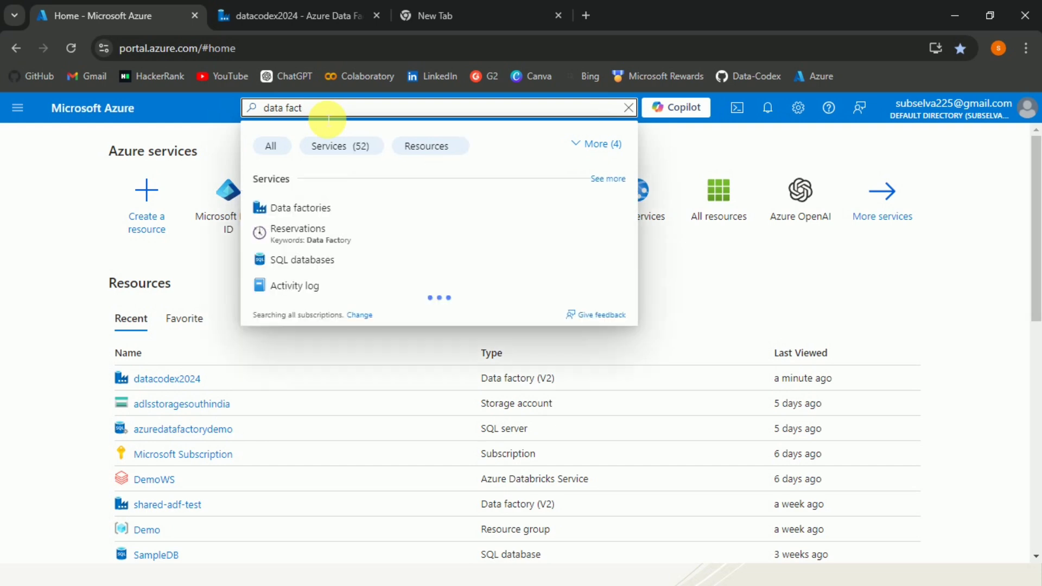
pyautogui.click(376, 211)
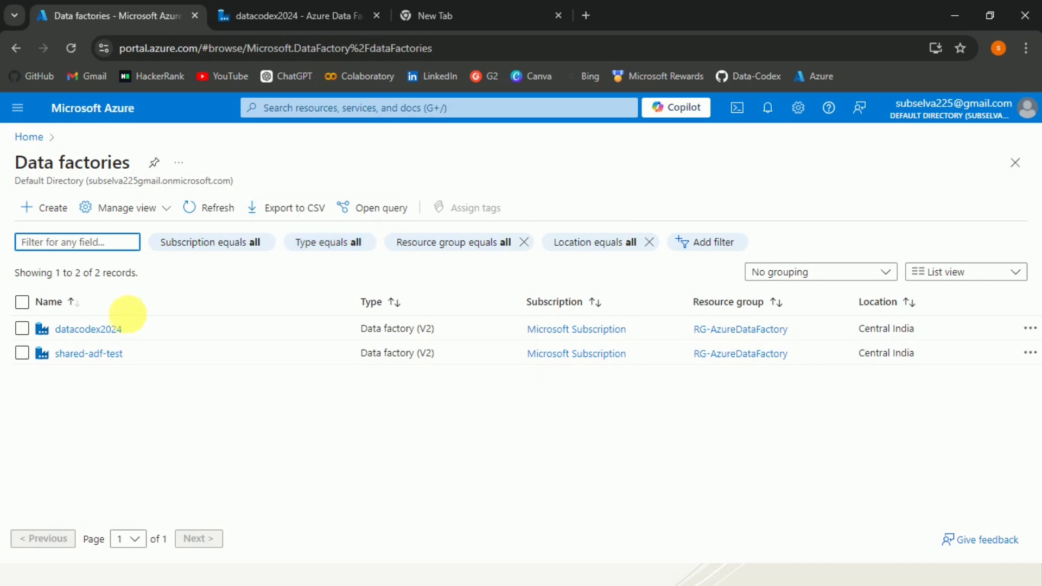
pyautogui.click(97, 334)
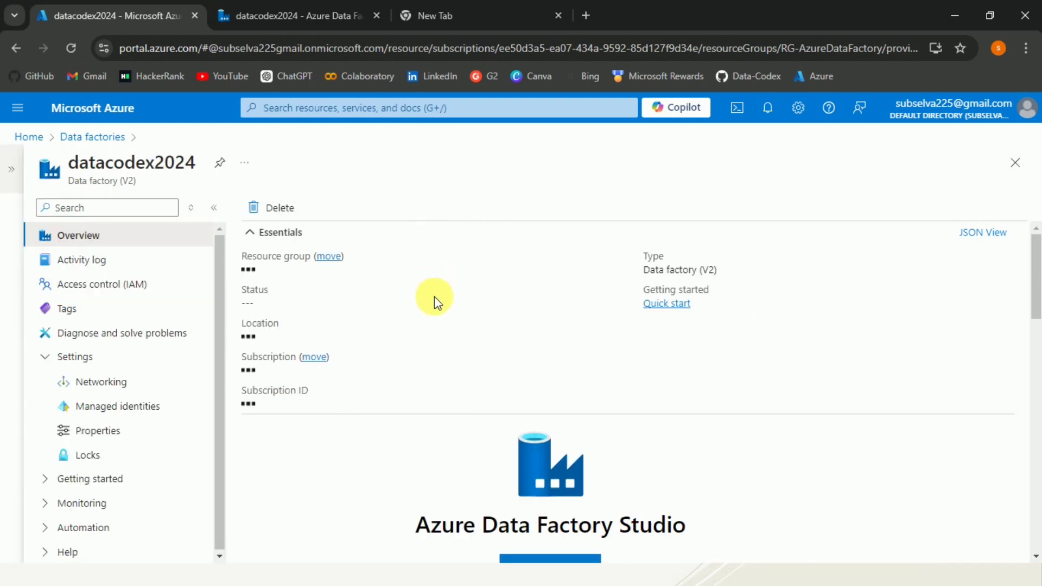
# Open the data factory's managed identities settings and check the status of its system-assigned identity
pyautogui.moveTo(434, 297); pyautogui.dragTo(221, 284)
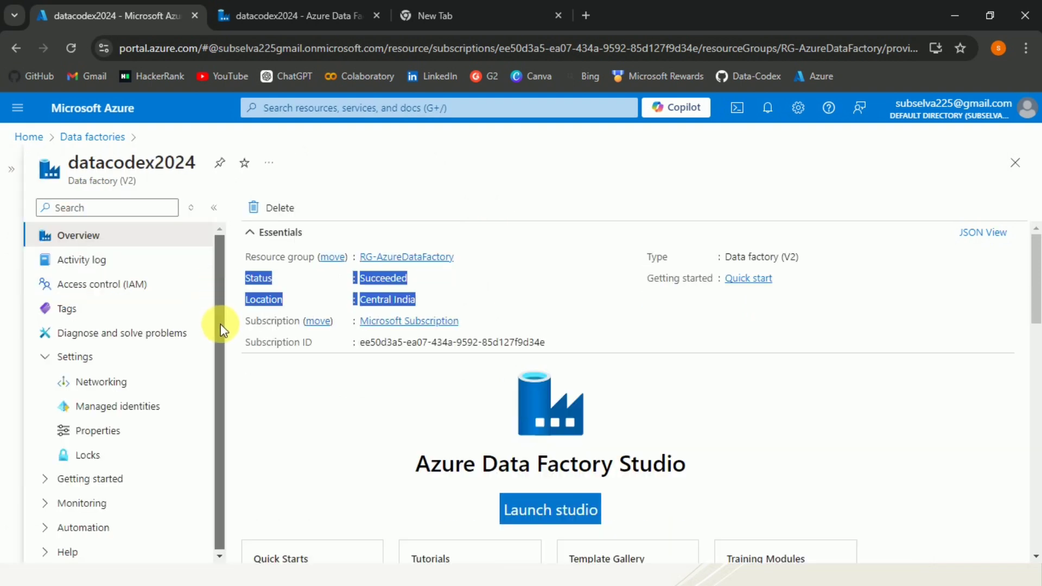
pyautogui.click(155, 382)
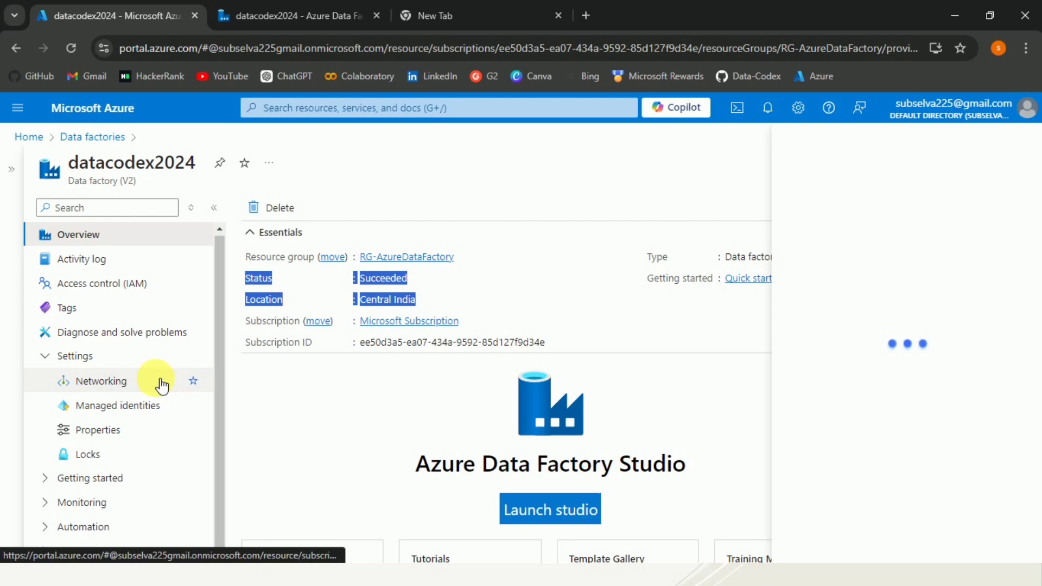
pyautogui.click(114, 409)
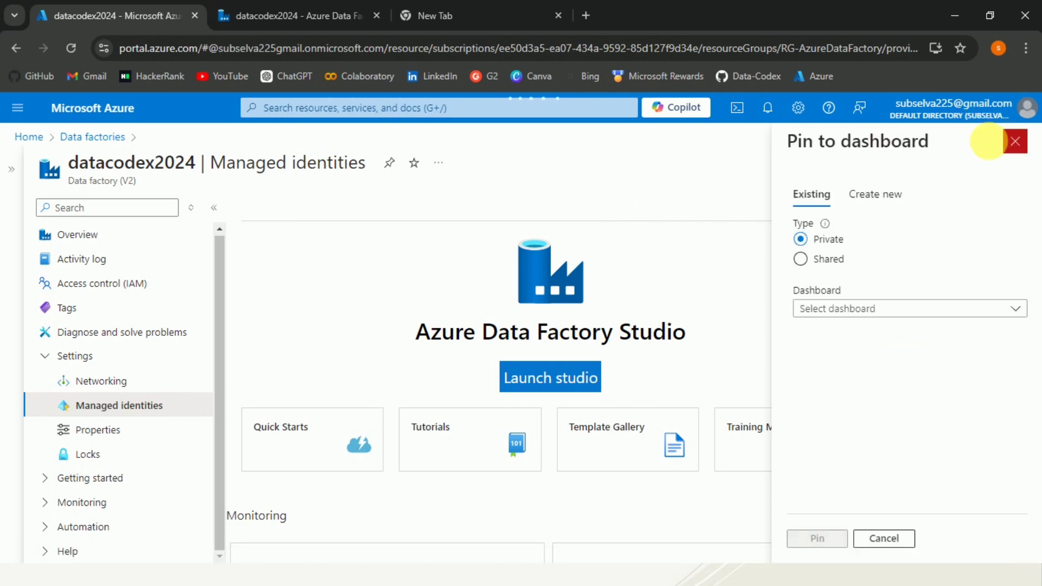
pyautogui.click(1014, 143)
pyautogui.click(123, 411)
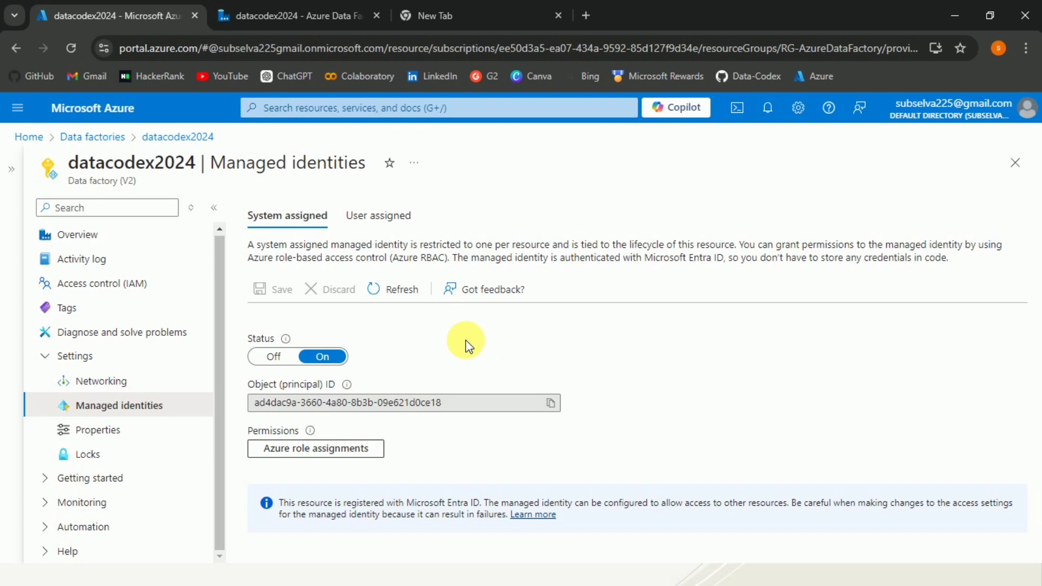
pyautogui.moveTo(395, 343); pyautogui.dragTo(341, 357)
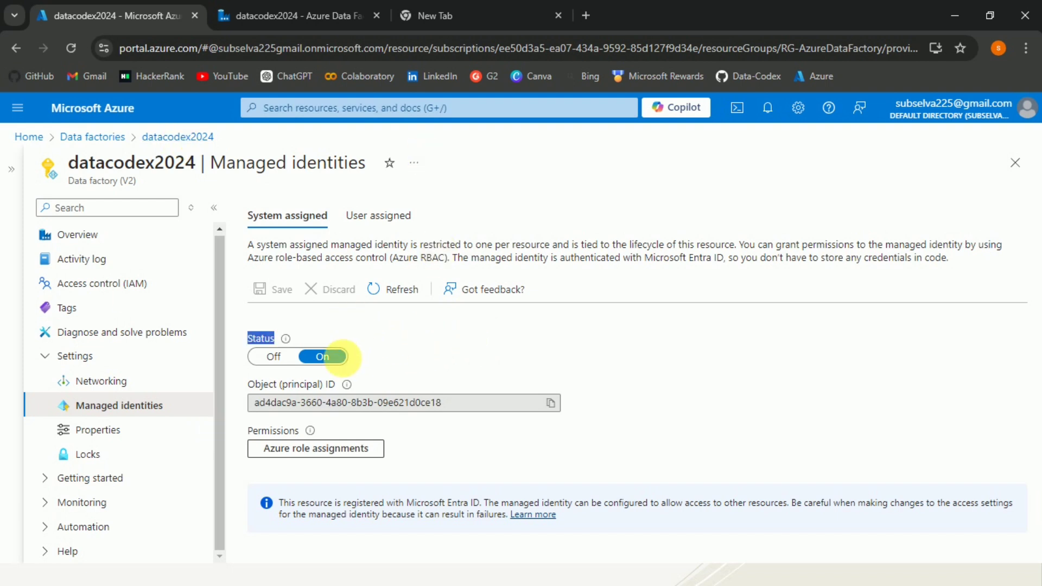
pyautogui.click(434, 328)
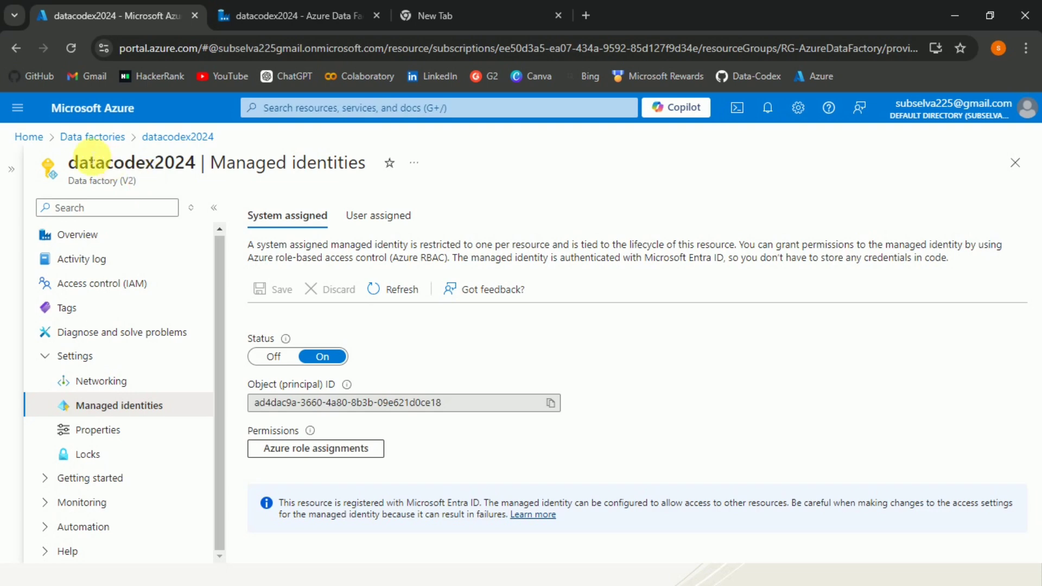
# Switch to SQL Server Management Studio and run CREATE USER datacodex2024 FROM EXTERNAL PROVIDER; against SampleDB
pyautogui.click(71, 115)
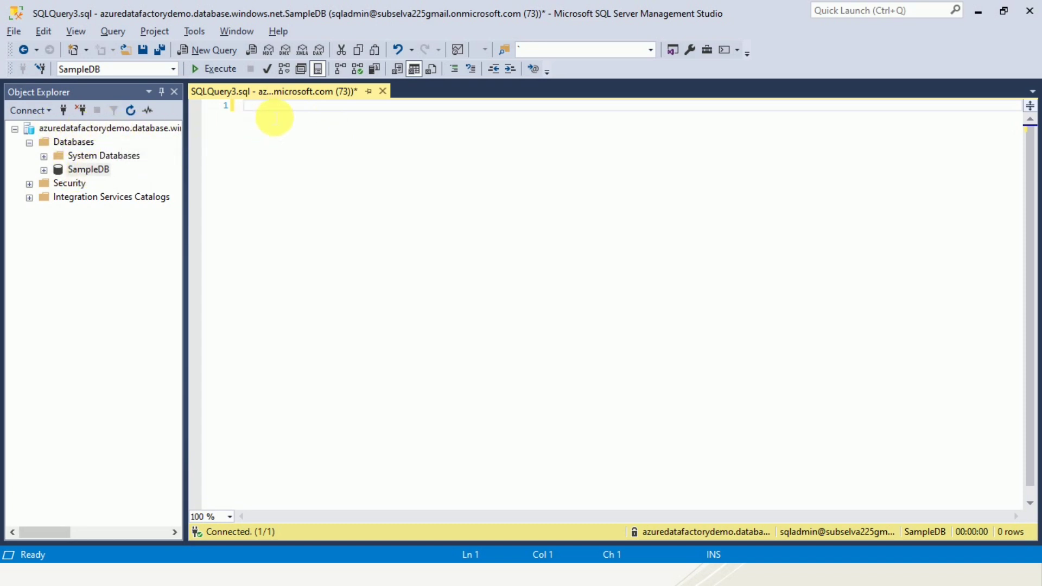
pyautogui.press('Return')
pyautogui.press('Return')
pyautogui.press('Return')
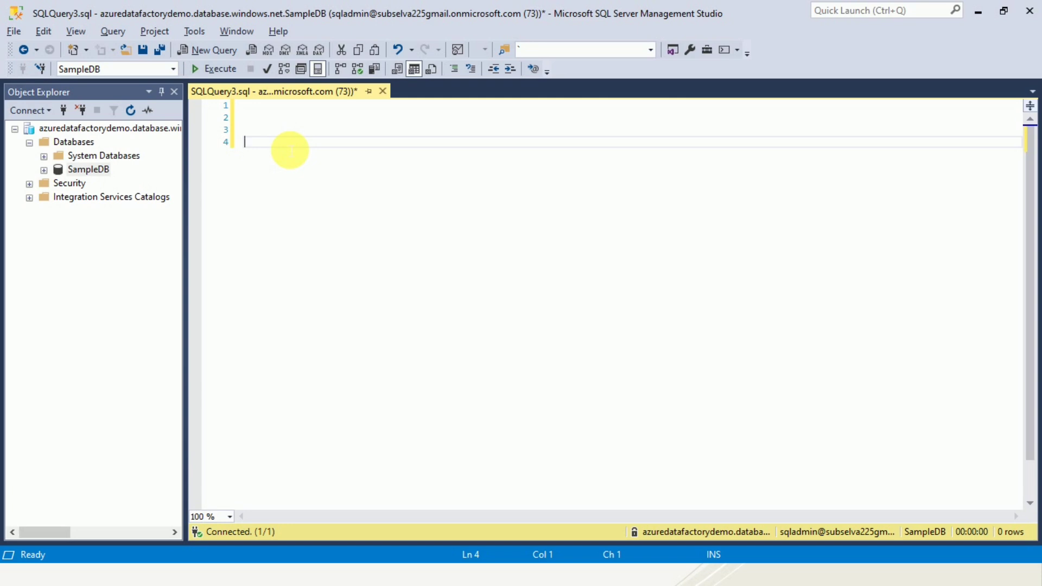
pyautogui.write('CREATE USER')
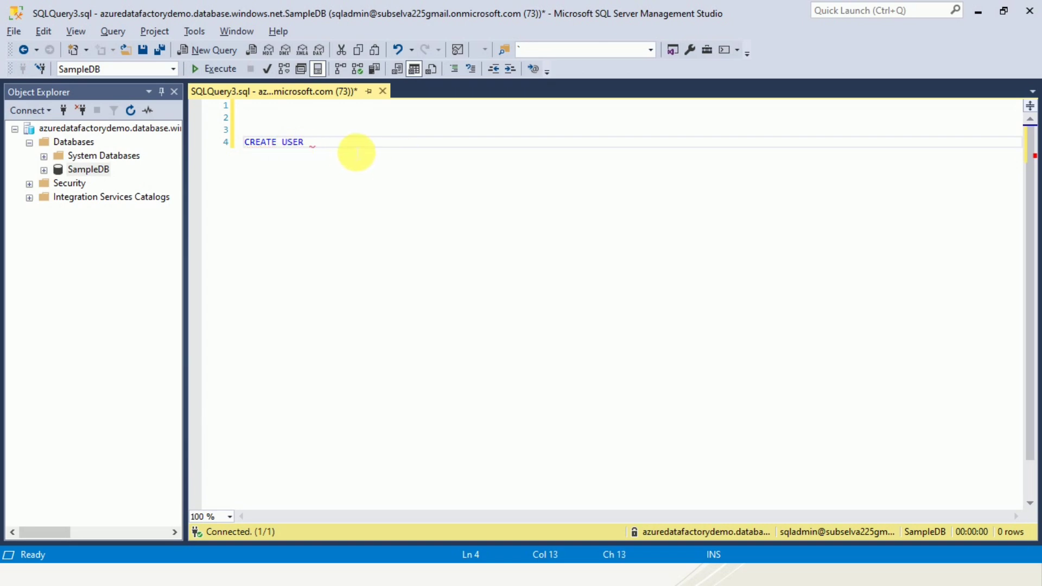
pyautogui.write(' datacodex2024')
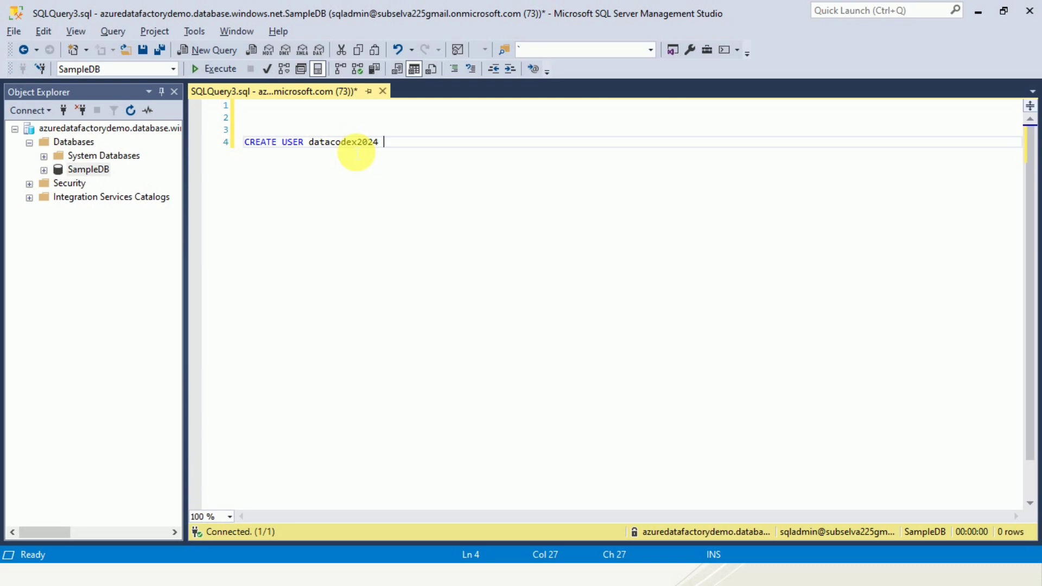
pyautogui.write(' FROM')
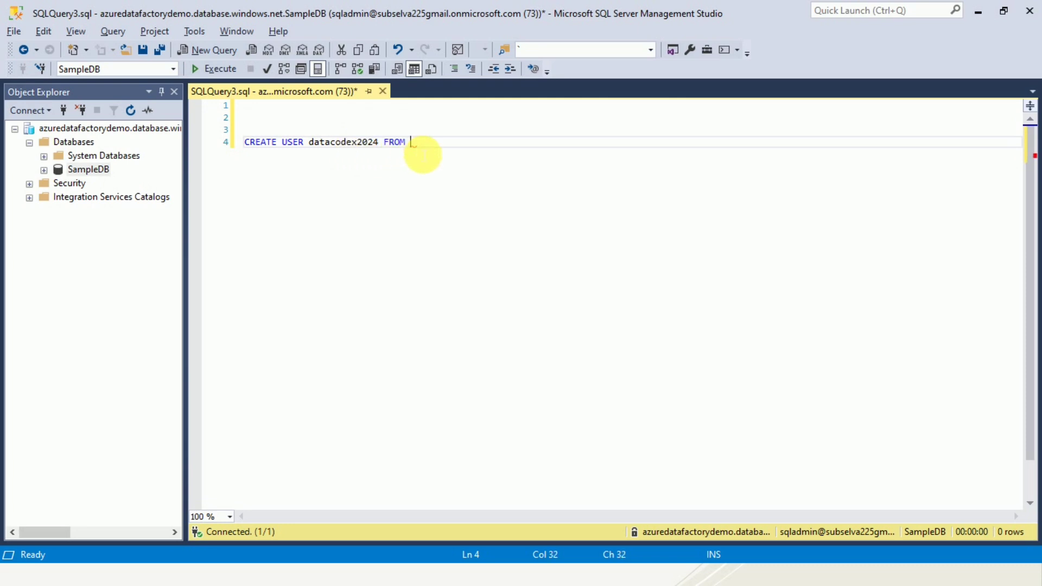
pyautogui.write(' EXTERNAL PROV')
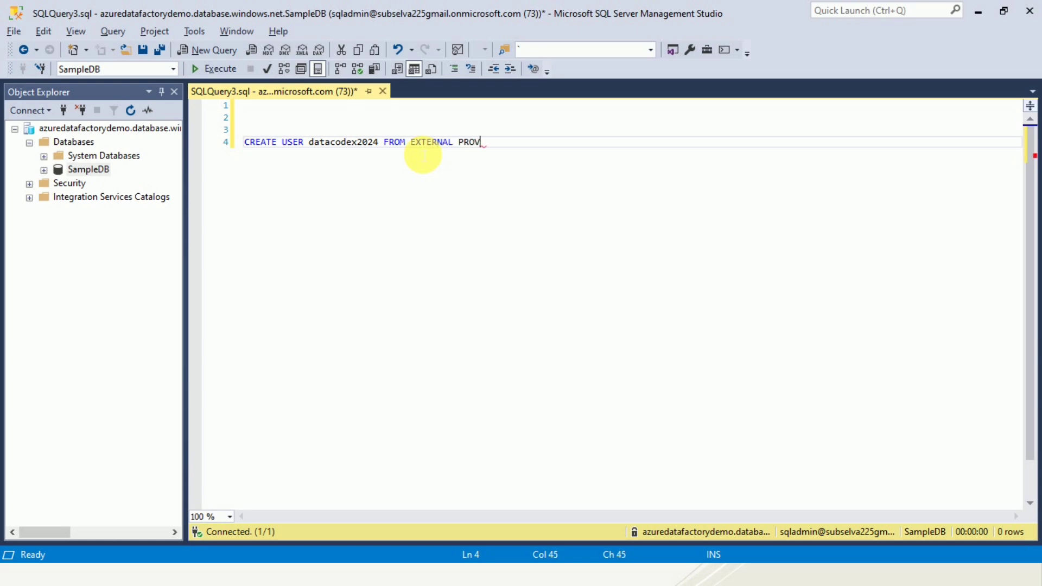
pyautogui.write('IDER;')
pyautogui.press('F5')
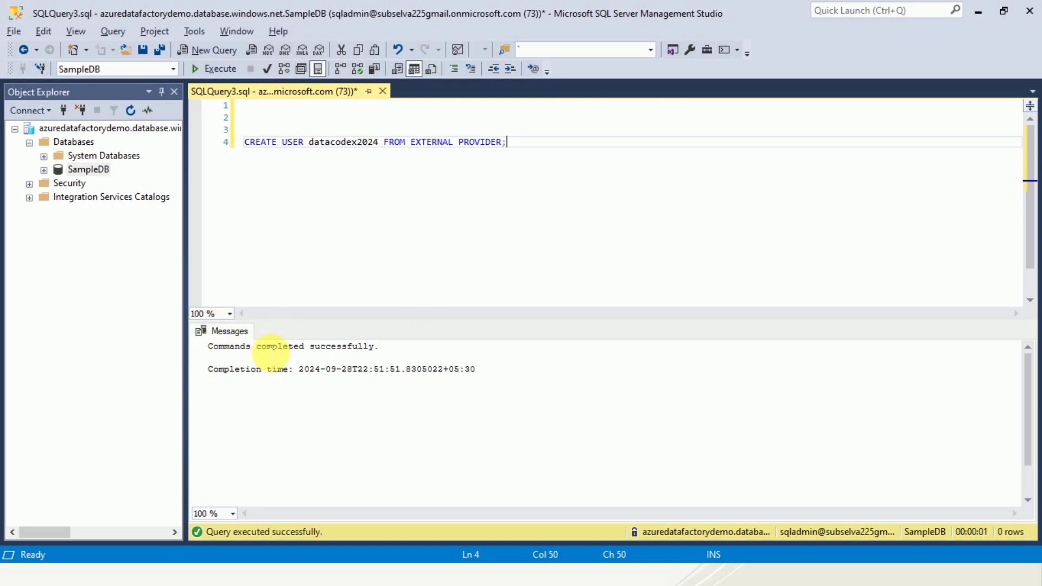
# Below the CREATE USER statement, begin an EXEC sp_addrolemember call with 'db_datareader' as the role name
pyautogui.press('Return')
pyautogui.press('Return')
pyautogui.press('Return')
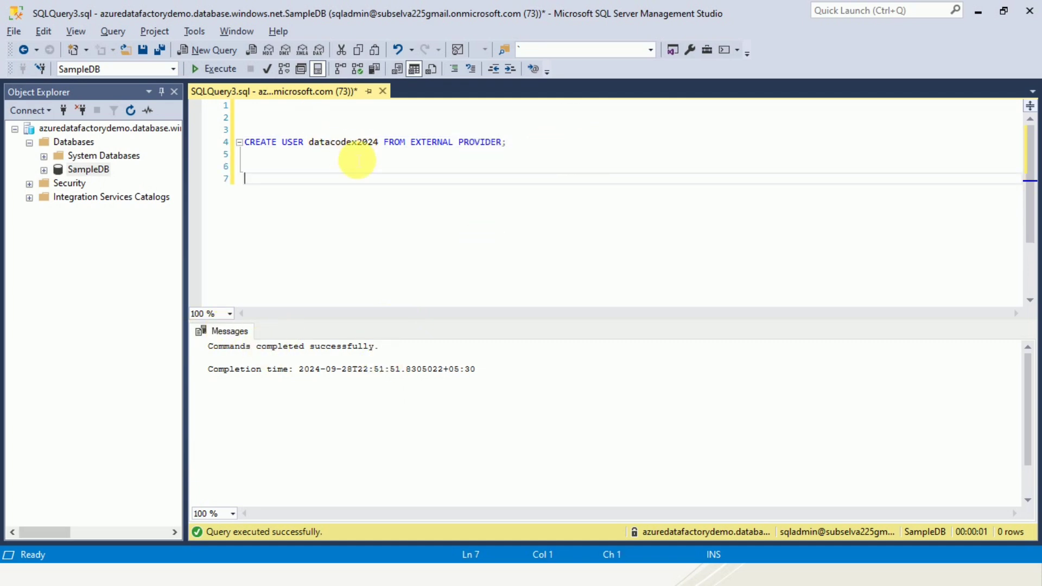
pyautogui.press('BackSpace')
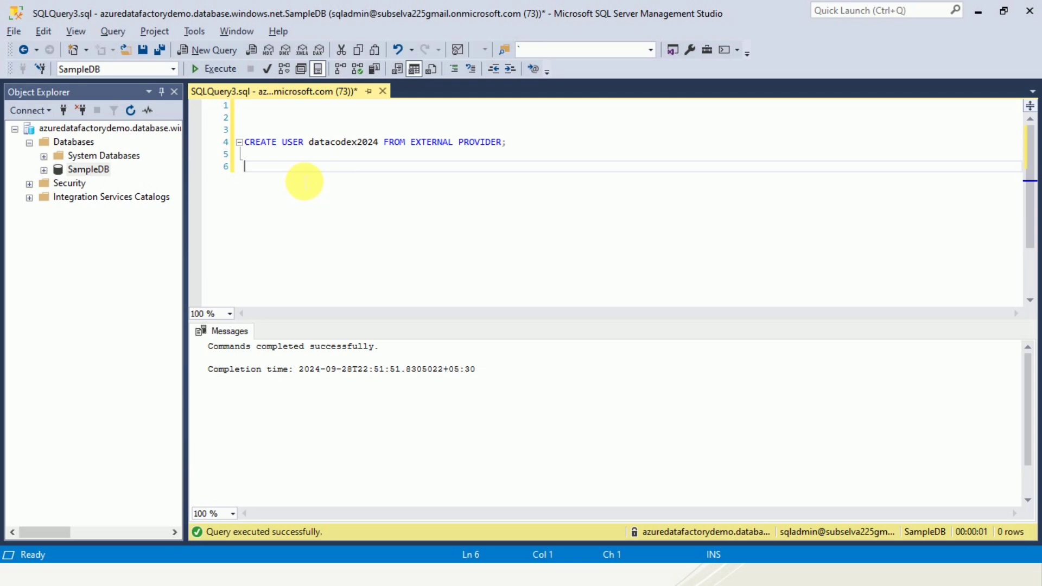
pyautogui.write('EXEC sp_add')
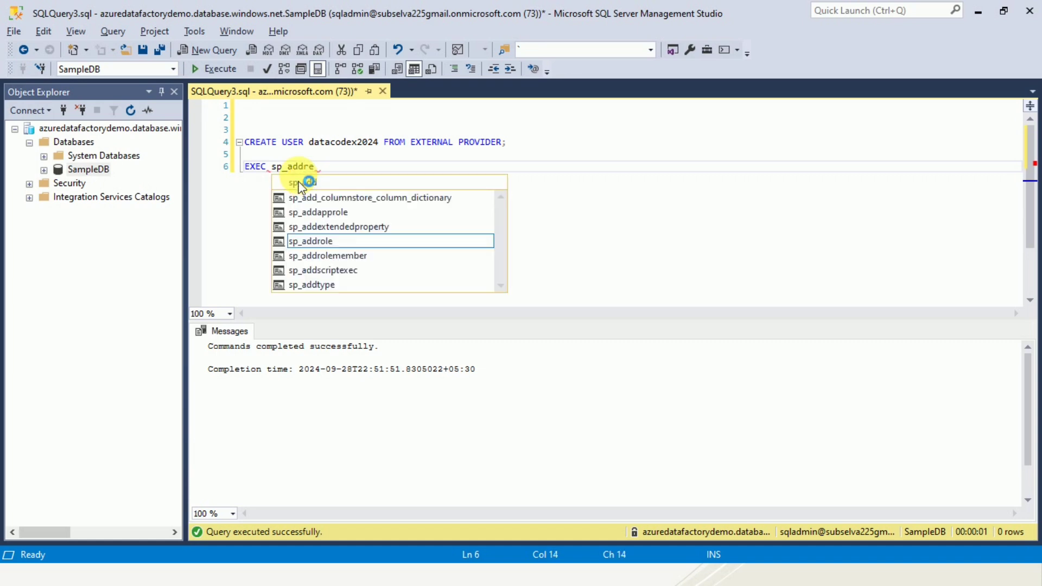
pyautogui.write('role')
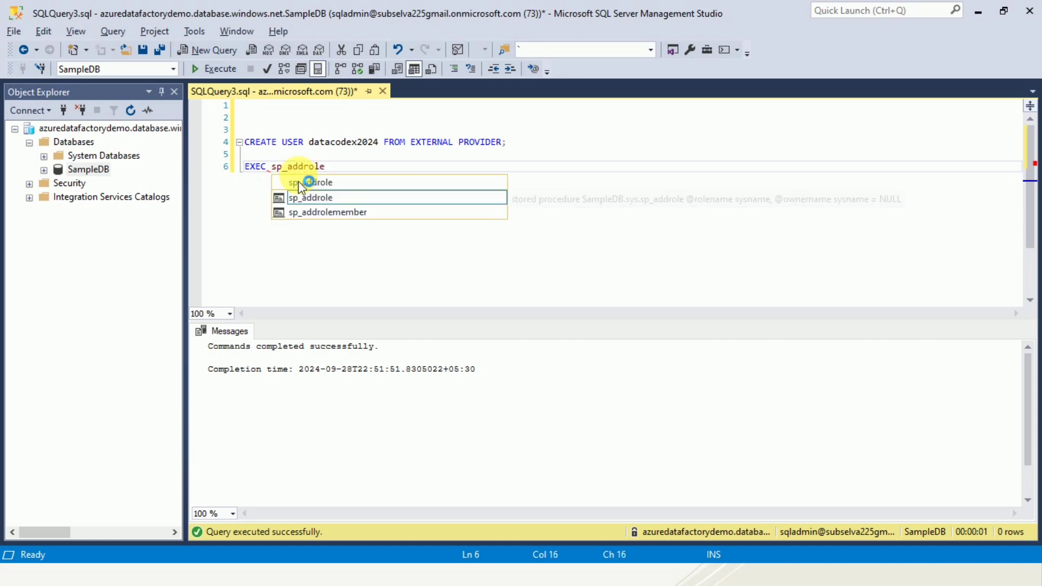
pyautogui.press('Down')
pyautogui.press('Tab')
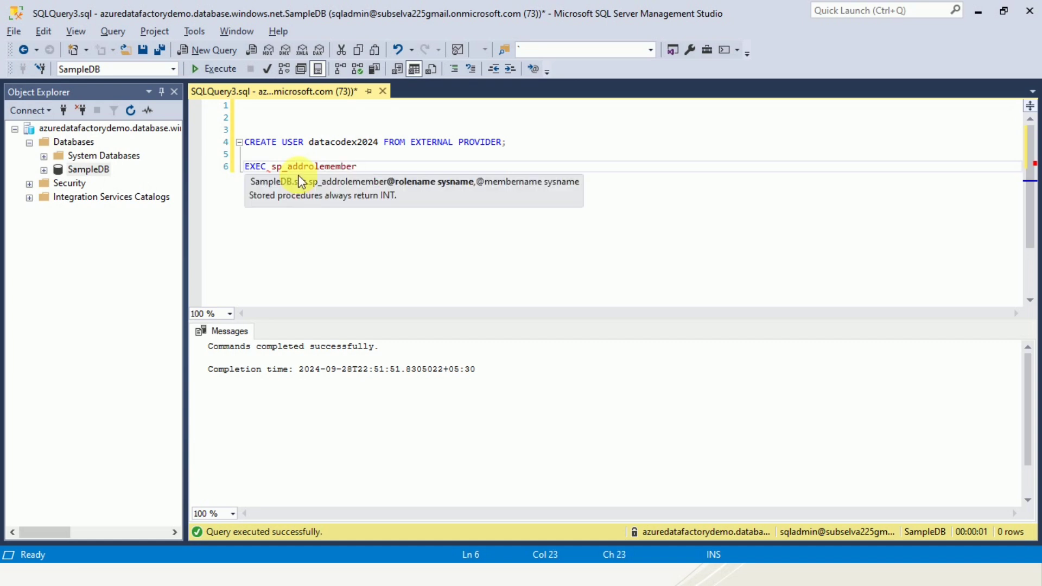
pyautogui.write("'db_datareader',")
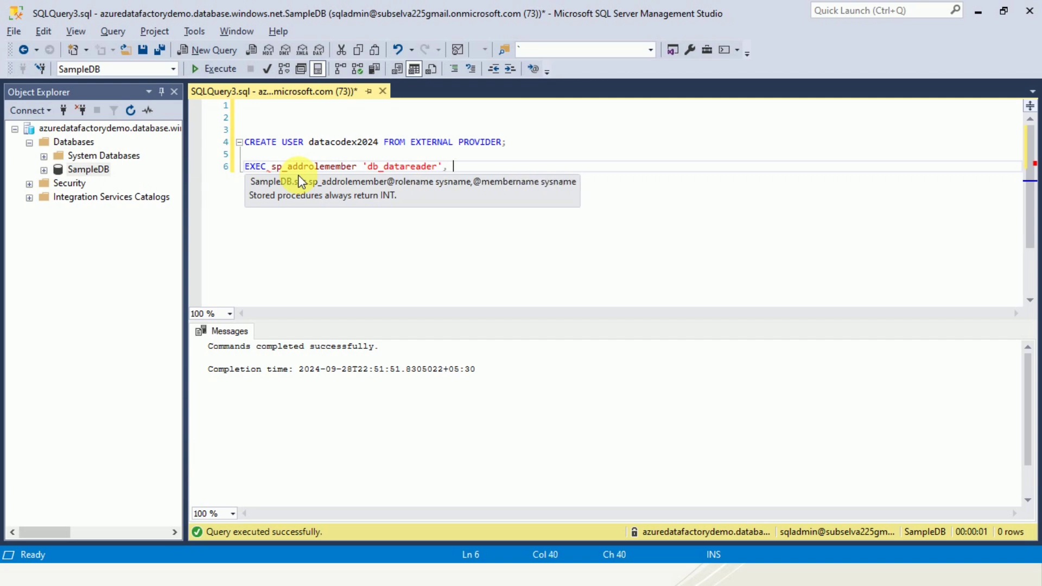
# Complete the sp_addrolemember statement with datacodex2024; as the member, copied from the CREATE USER line, and execute only that statement
pyautogui.doubleClick(347, 142)
pyautogui.hotkey('ctrl', 'c')
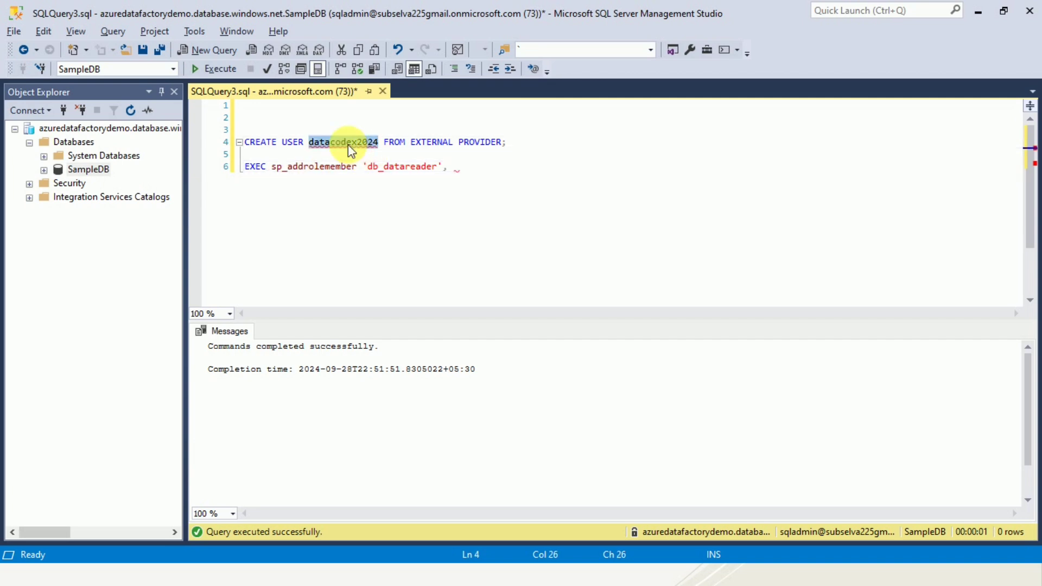
pyautogui.click(455, 167)
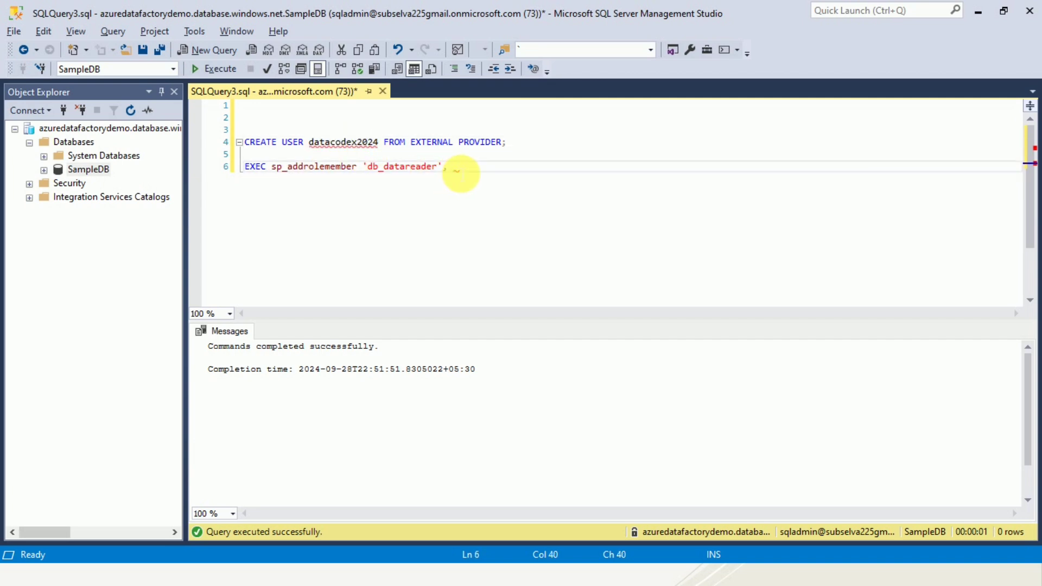
pyautogui.hotkey('ctrl', 'v')
pyautogui.write(';')
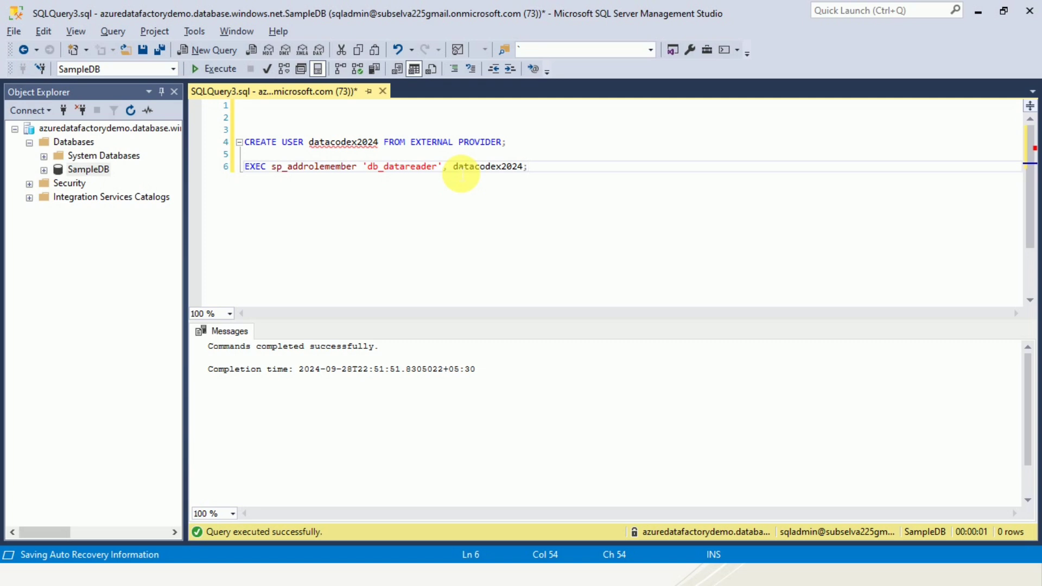
pyautogui.hotkey('shift', 'Up')
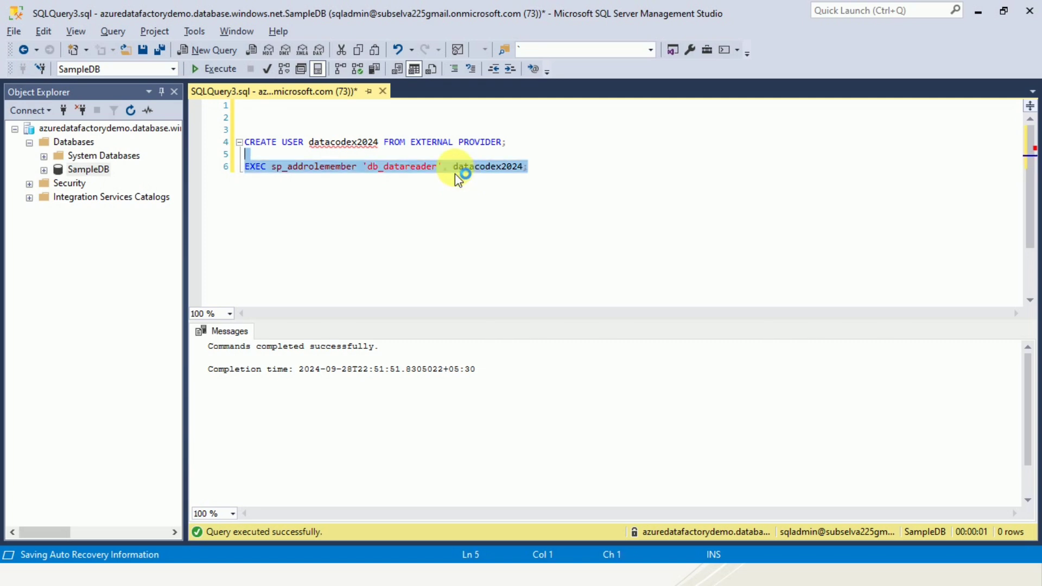
pyautogui.press('F5')
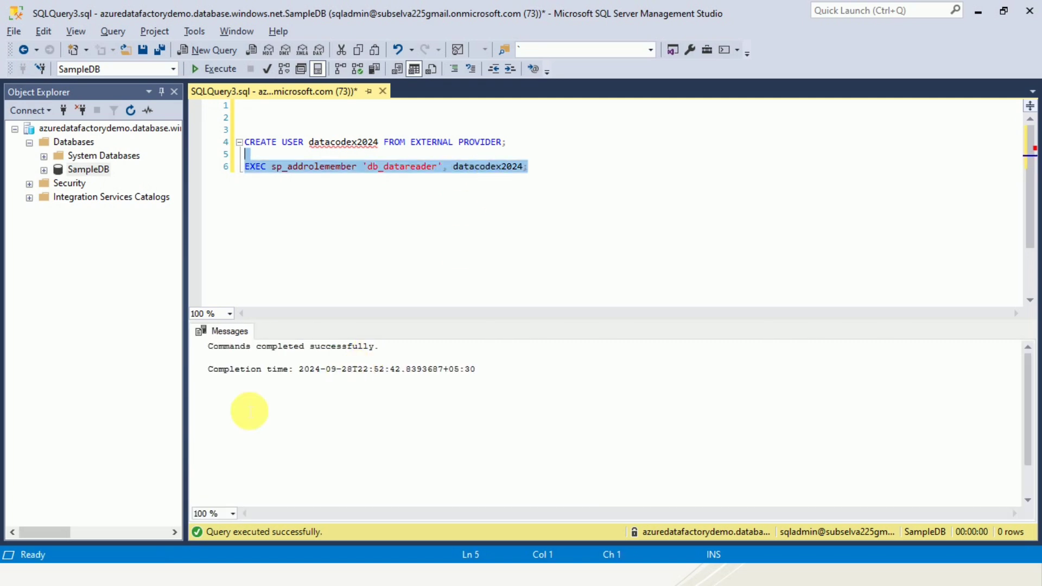
# Change the role name in the sp_addrolemember statement to 'db_datawrite' and try to execute only that statement
pyautogui.click(417, 173)
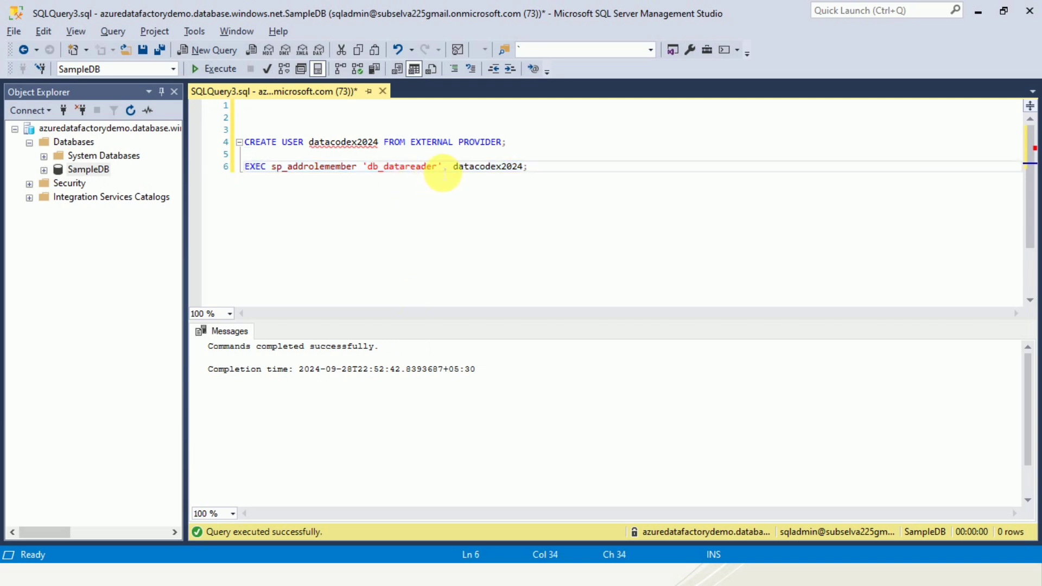
pyautogui.moveTo(439, 171); pyautogui.dragTo(412, 174)
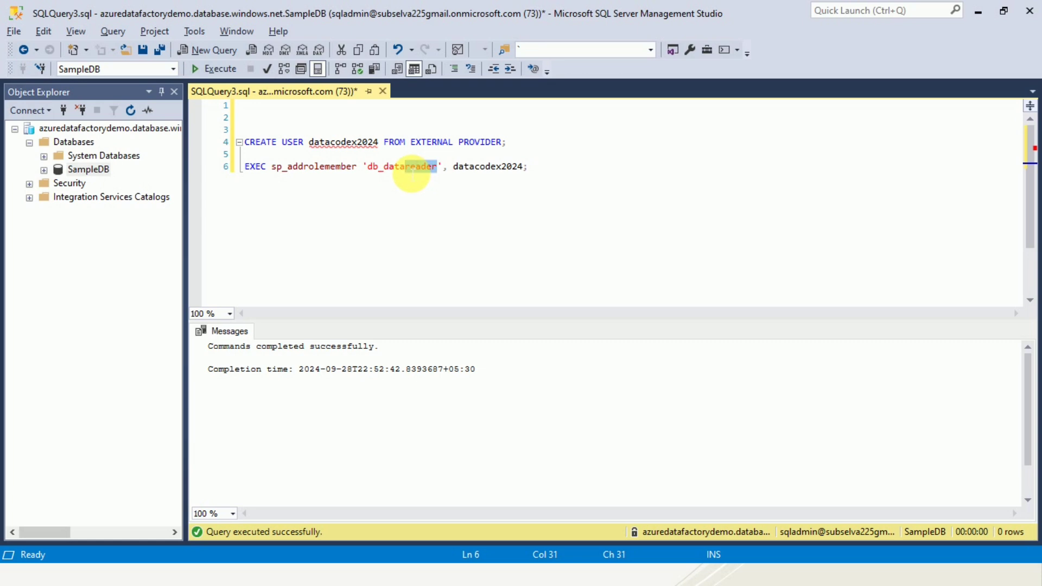
pyautogui.write('wrtite')
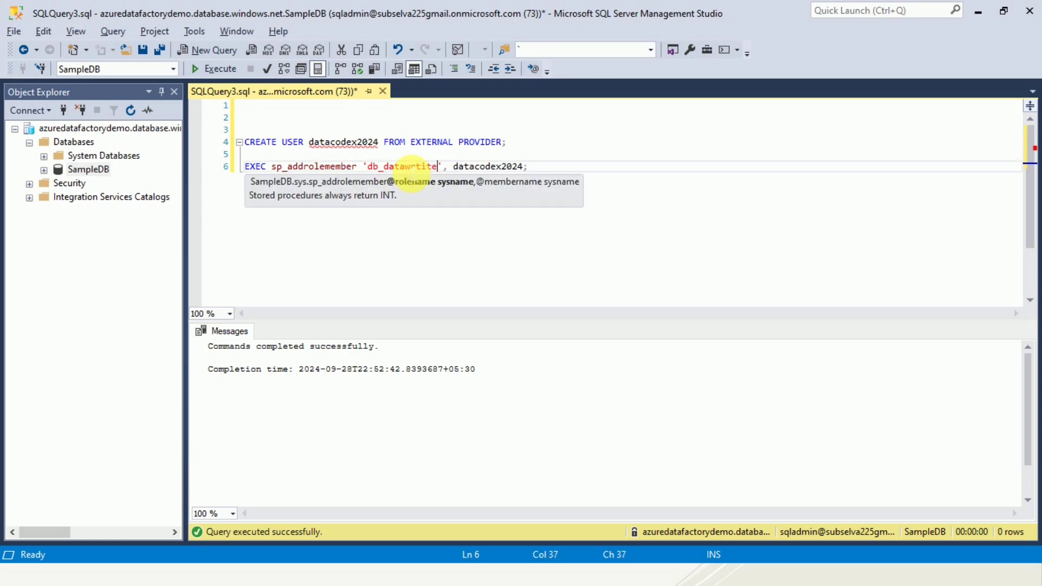
pyautogui.click(426, 175)
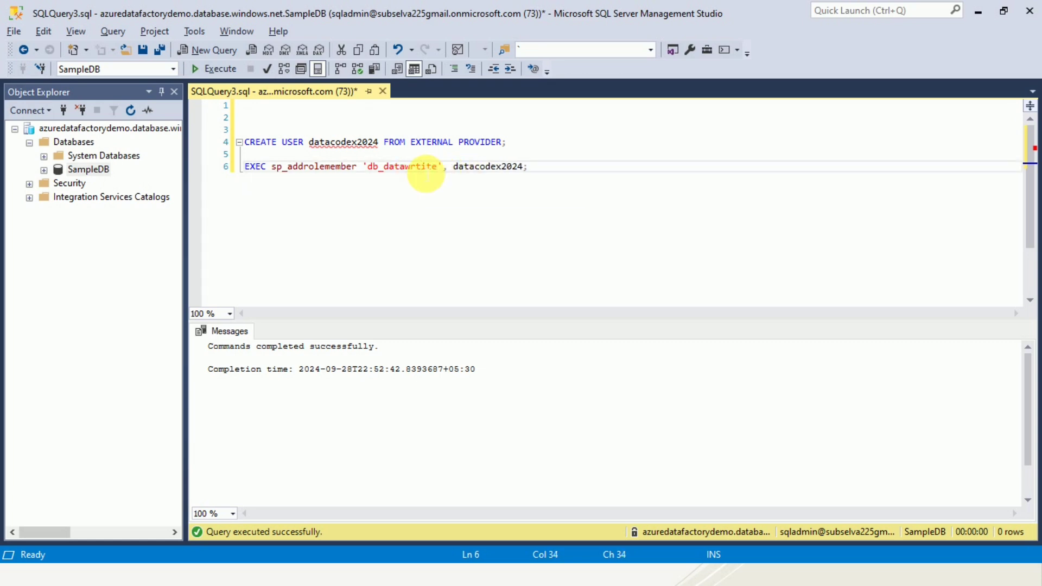
pyautogui.press('Delete')
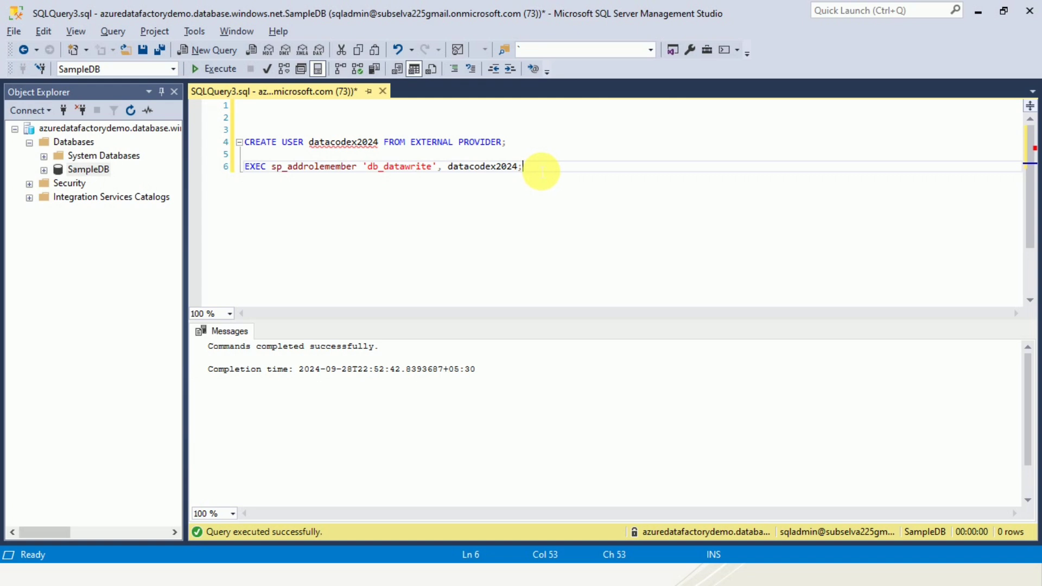
pyautogui.hotkey('shift', 'Up')
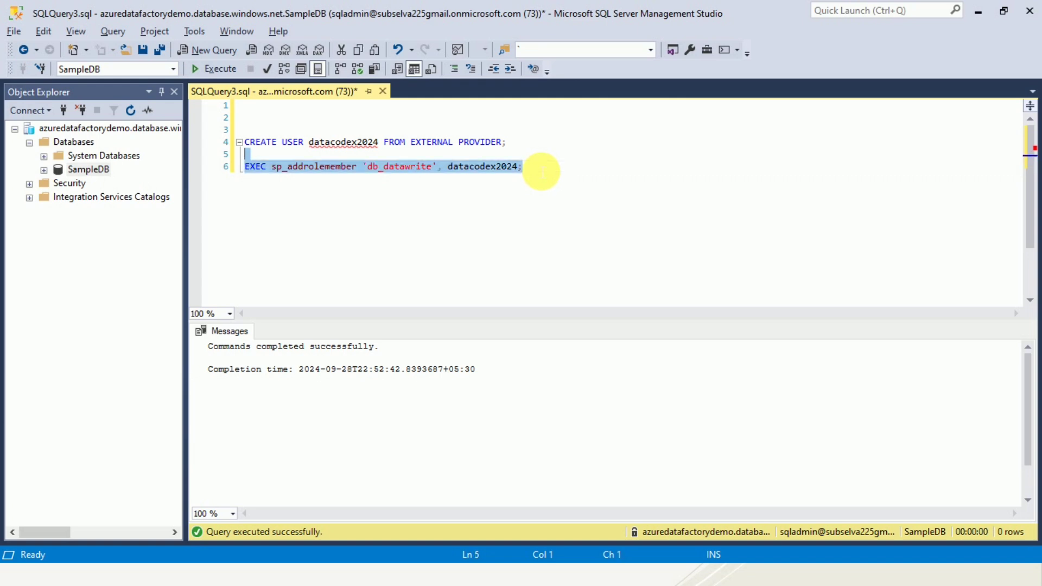
pyautogui.press('F5')
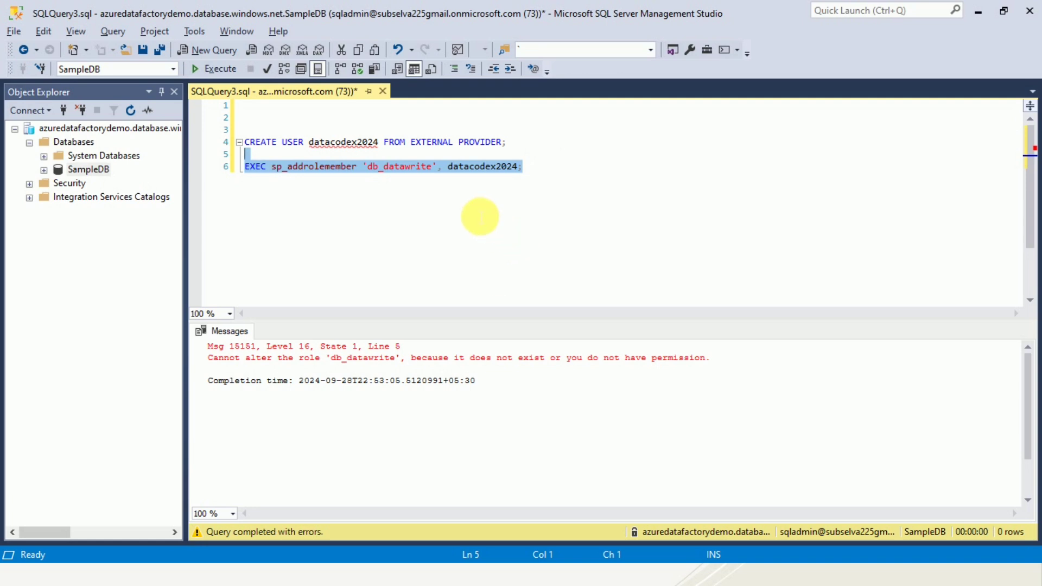
# Correct the role name to 'db_datawriter' and execute only the sp_addrolemember statement for datacodex2024
pyautogui.click(433, 166)
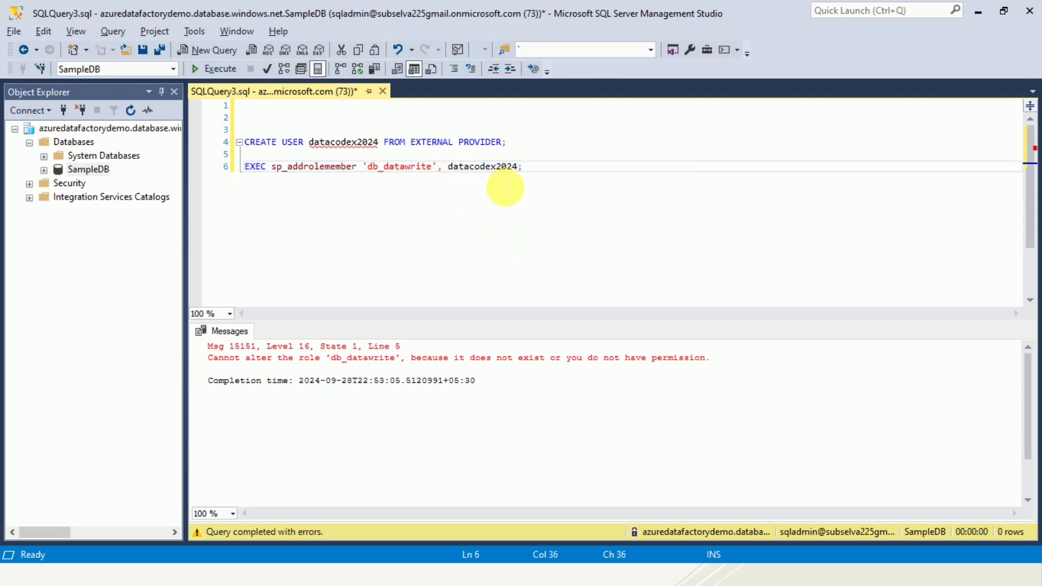
pyautogui.write('r')
pyautogui.click(554, 177)
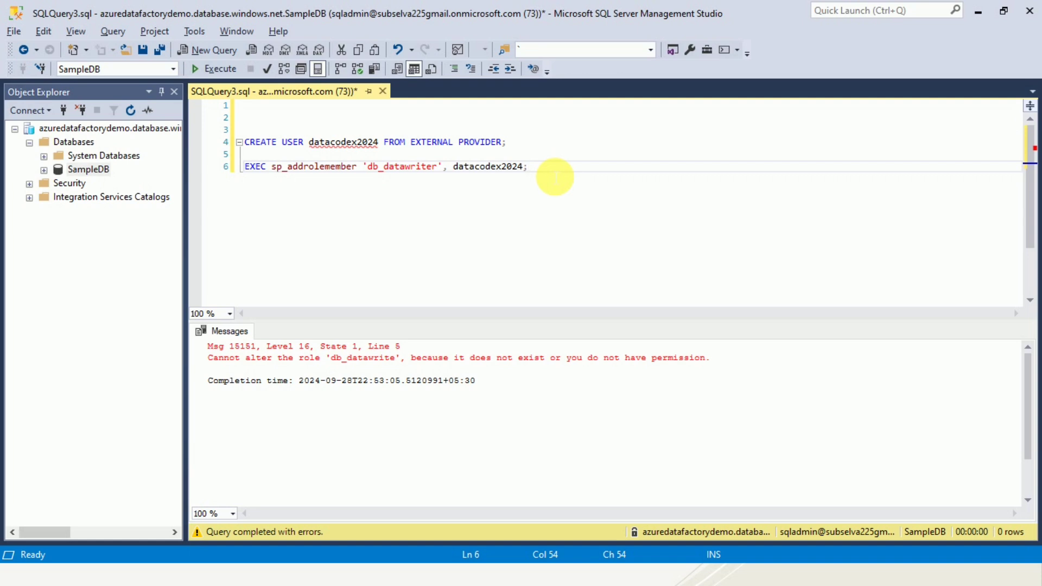
pyautogui.hotkey('shift', 'Up')
pyautogui.press('F5')
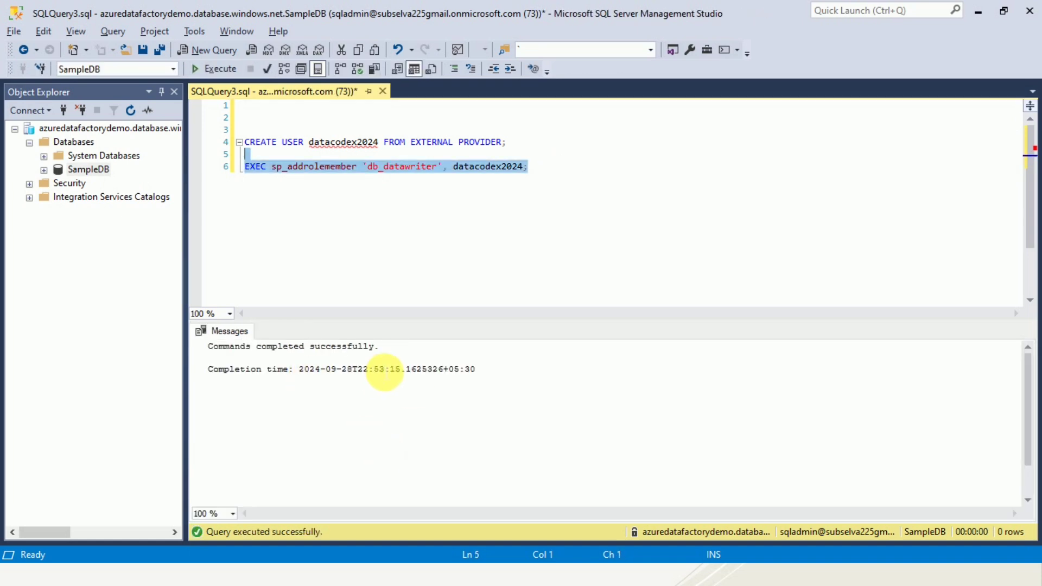
# Switch to Azure Data Factory Studio in the browser and open the authoring area of the datacodex2024 factory
pyautogui.click(346, 142)
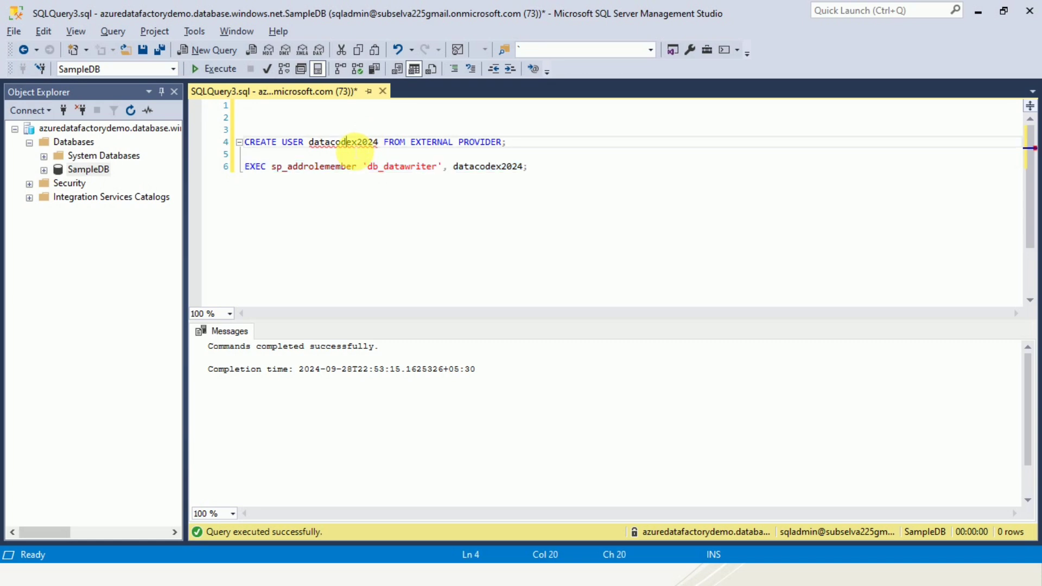
pyautogui.tripleClick(353, 146)
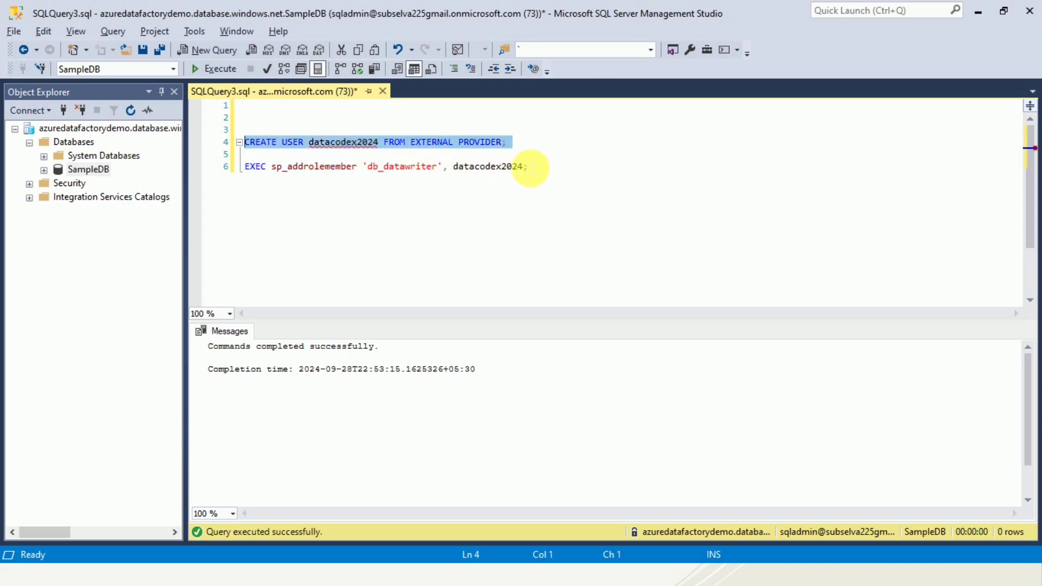
pyautogui.click(551, 169)
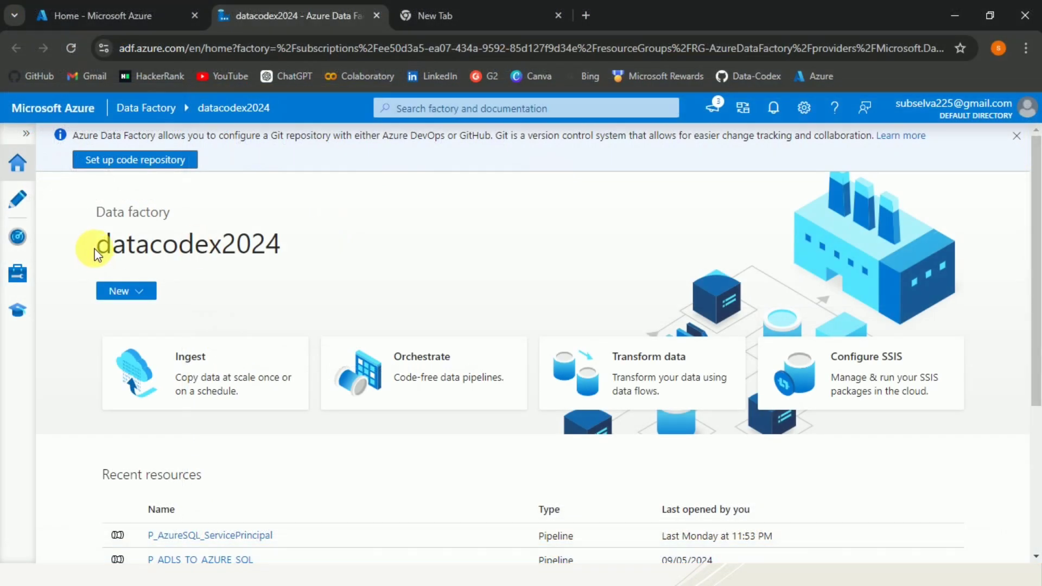
pyautogui.moveTo(97, 252); pyautogui.dragTo(290, 250)
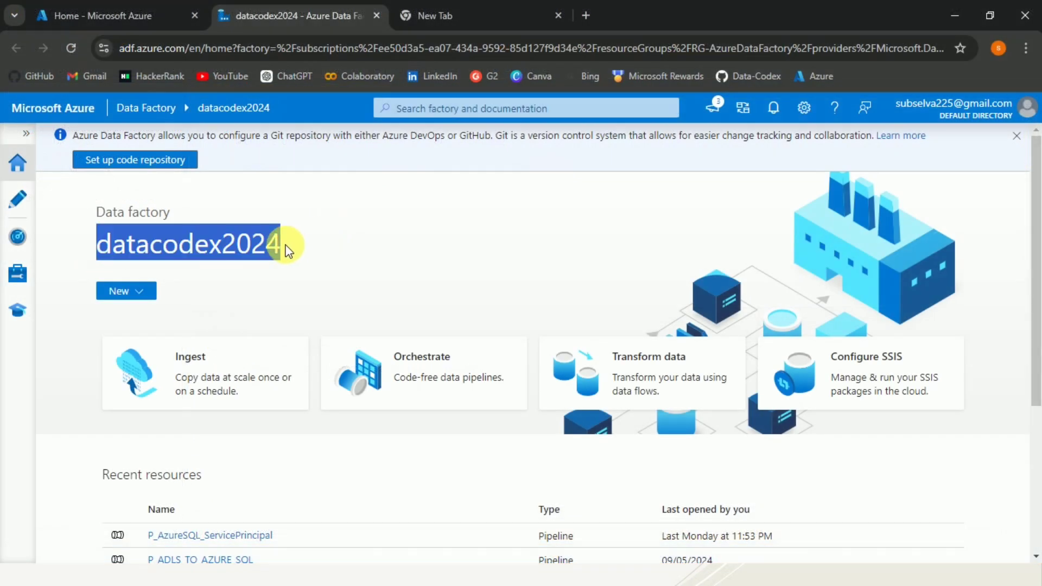
pyautogui.click(346, 230)
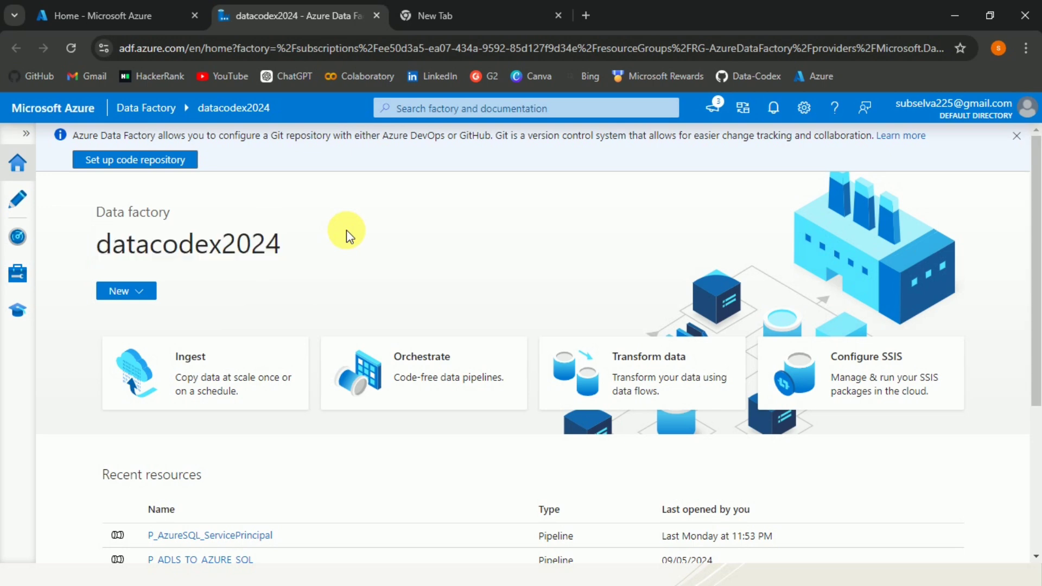
pyautogui.click(26, 214)
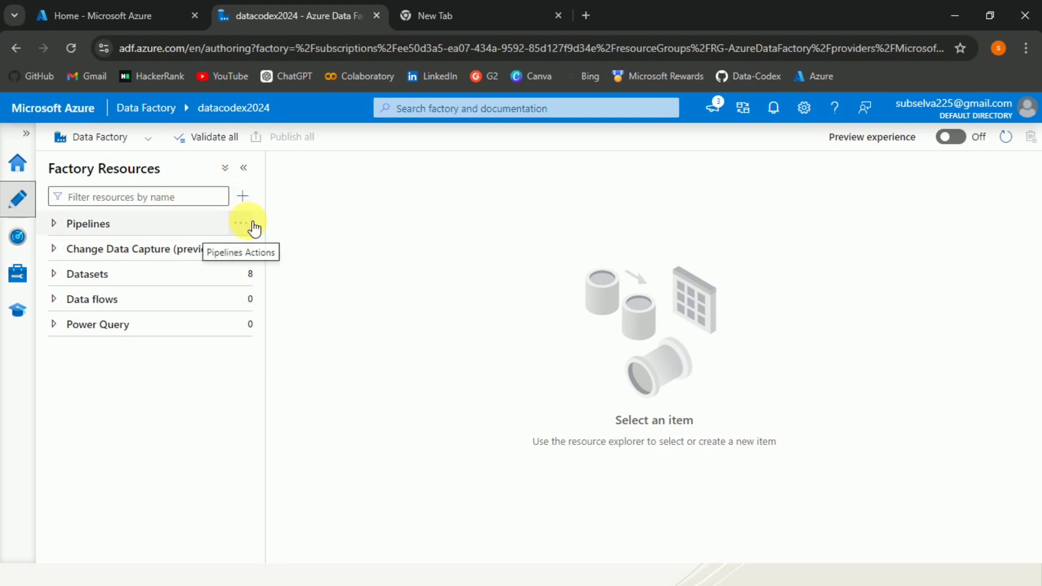
pyautogui.click(252, 227)
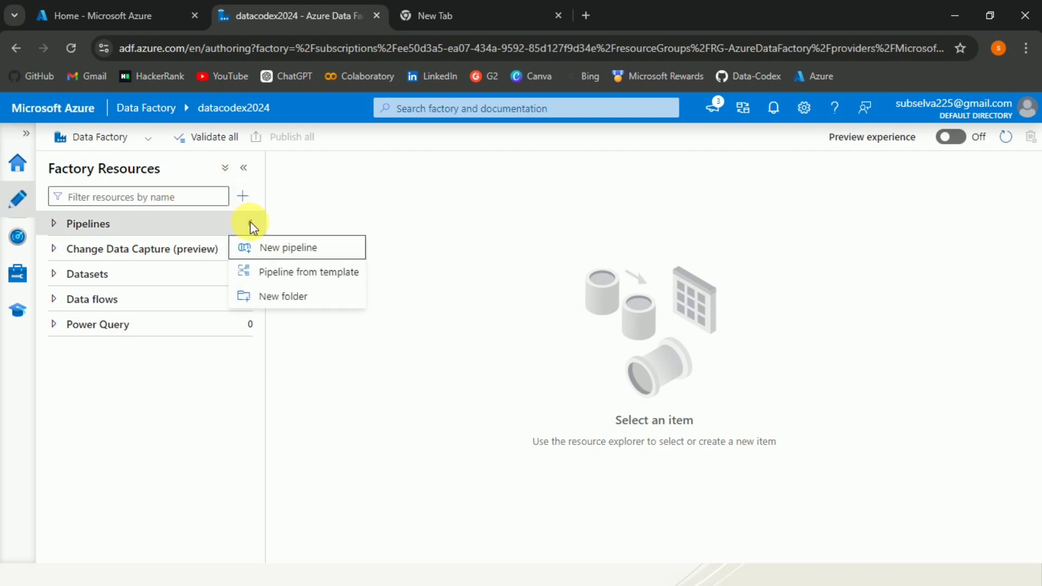
pyautogui.click(288, 271)
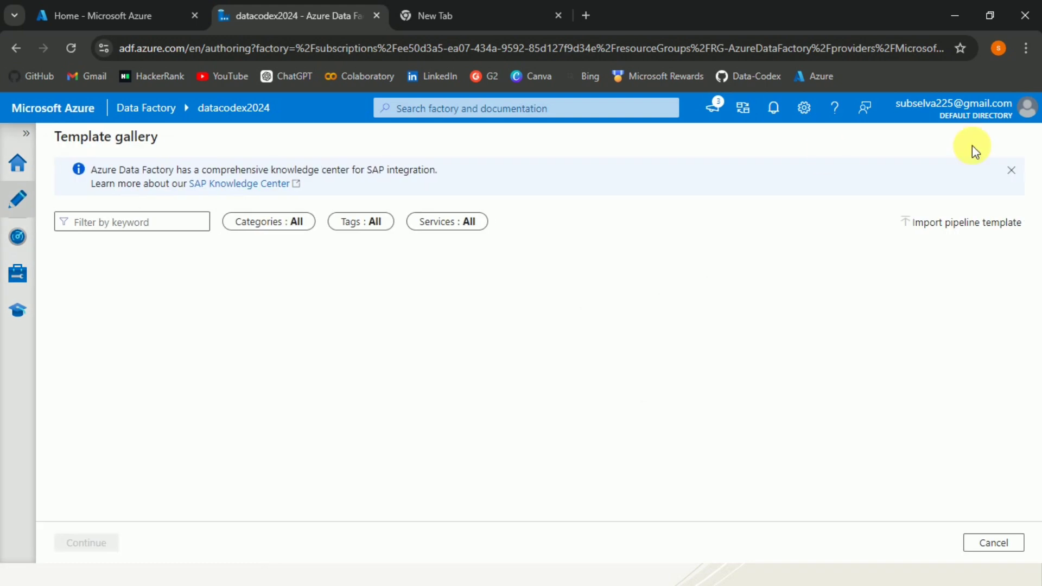
pyautogui.click(1013, 171)
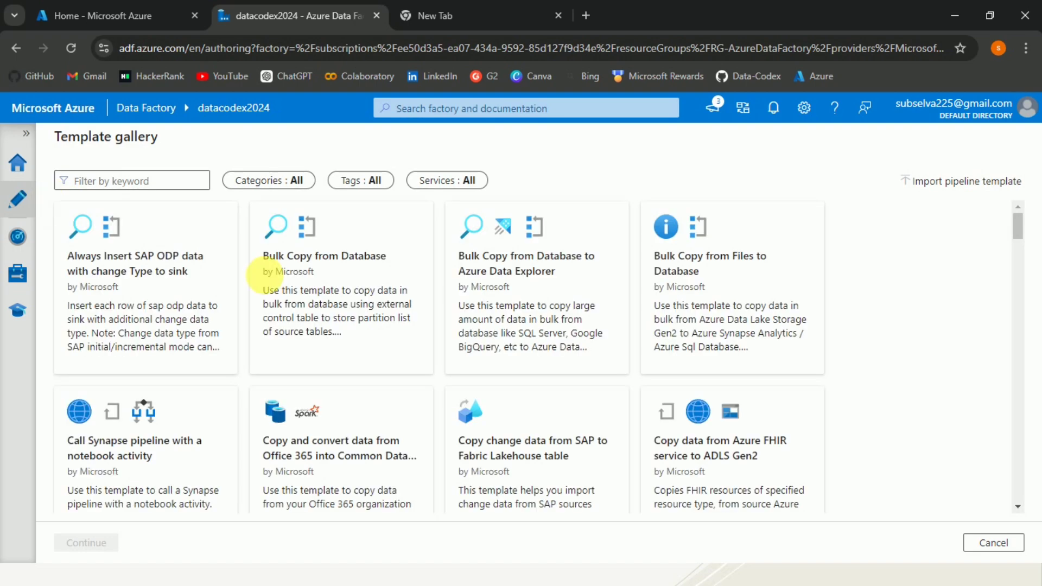
pyautogui.click(986, 540)
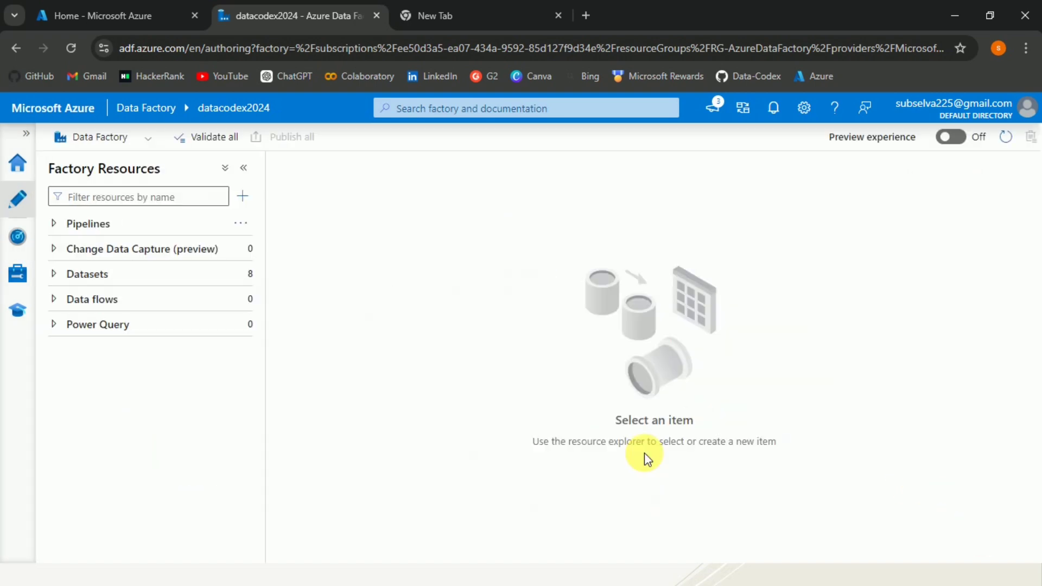
# Create a new blank pipeline, name it P_AzSQL_Sys_Auth, and close its properties
pyautogui.click(241, 224)
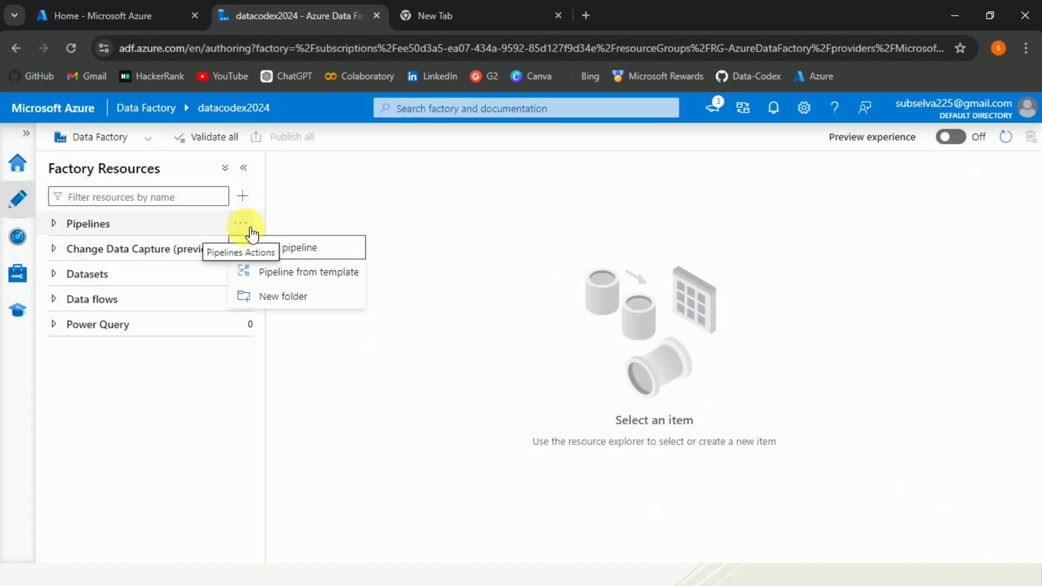
pyautogui.click(267, 250)
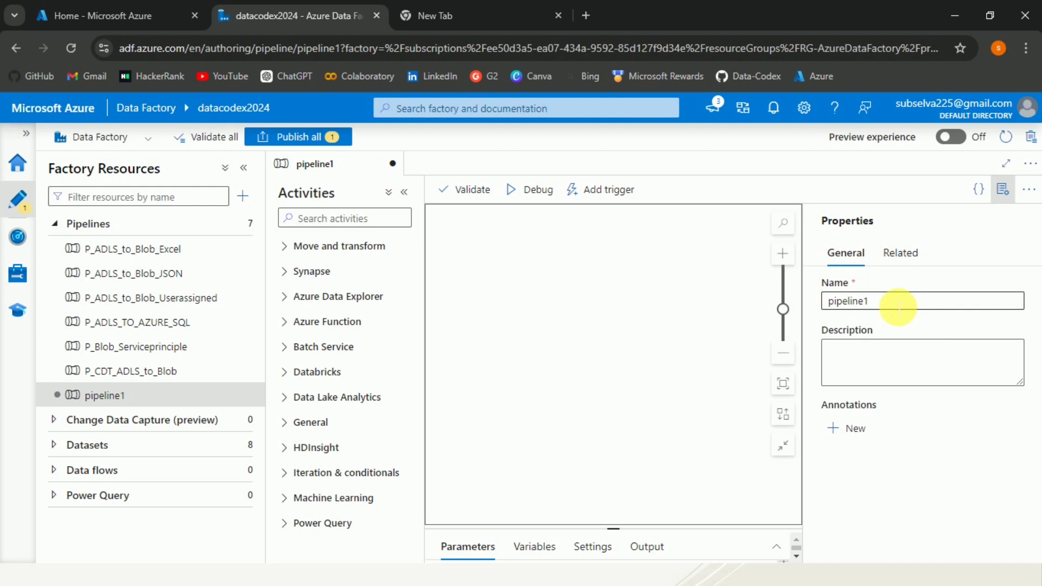
pyautogui.moveTo(903, 302); pyautogui.dragTo(830, 302)
pyautogui.write('P')
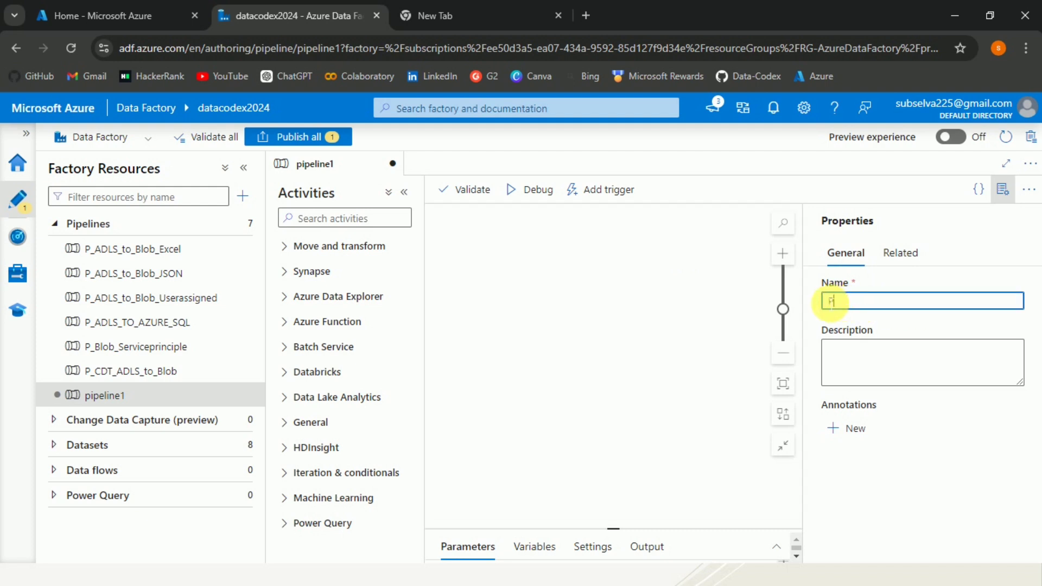
pyautogui.write('_AZ')
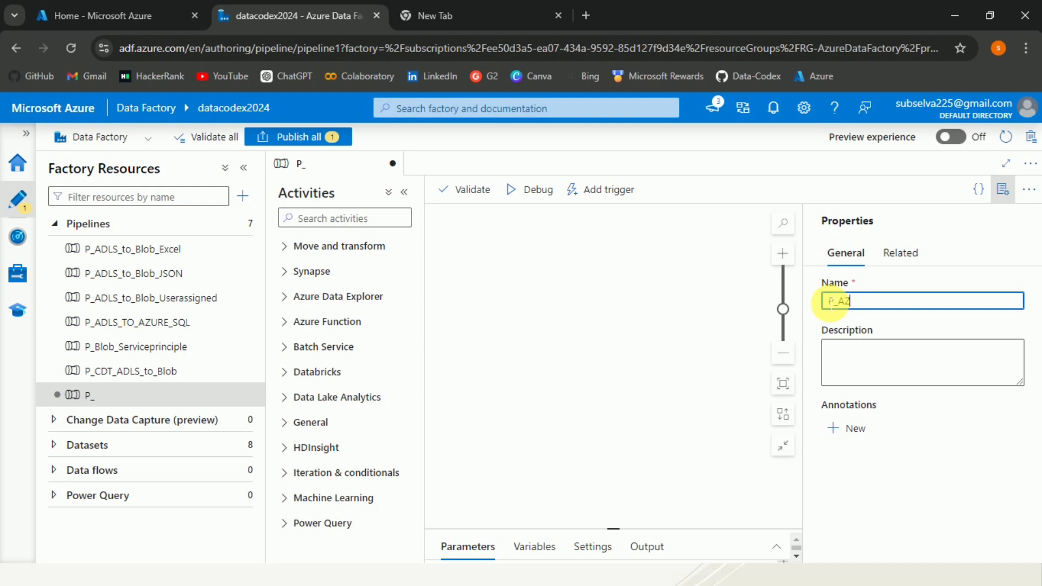
pyautogui.press('BackSpace')
pyautogui.write('zSQL_Sys')
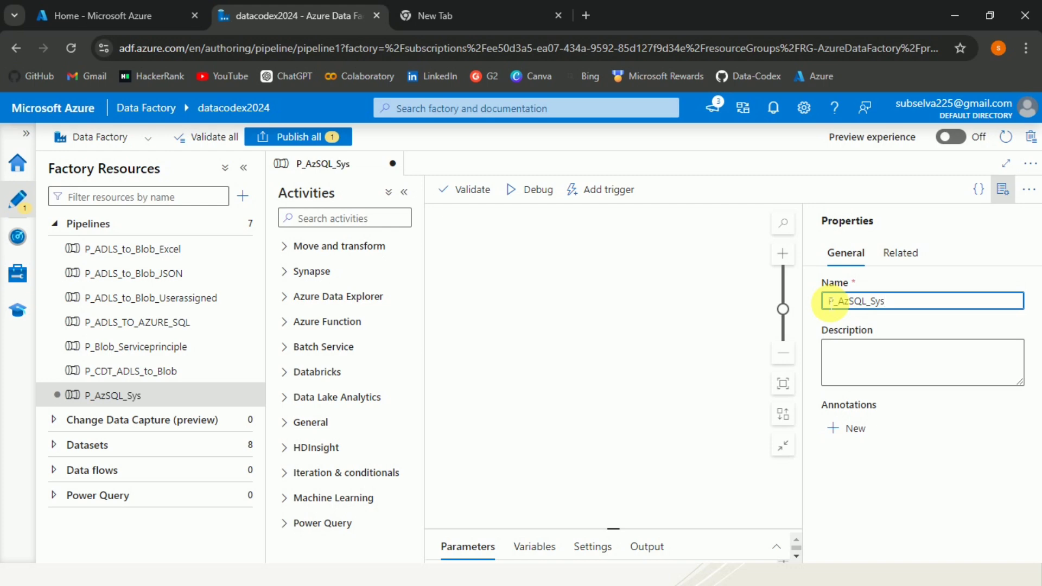
pyautogui.write('_Auth')
pyautogui.click(1003, 191)
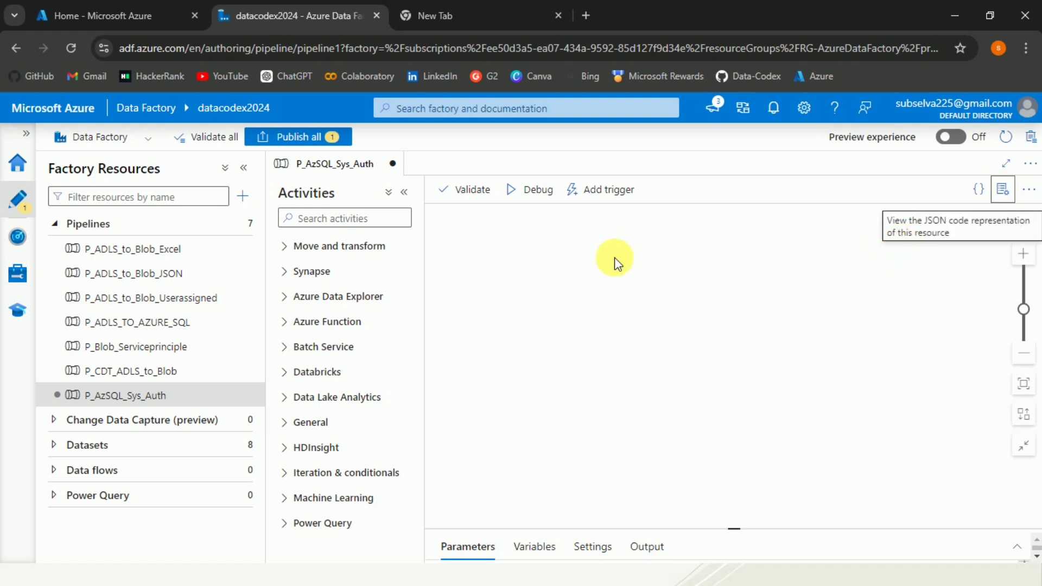
# Add a Copy data activity to the pipeline canvas and enlarge the area showing its settings
pyautogui.click(284, 247)
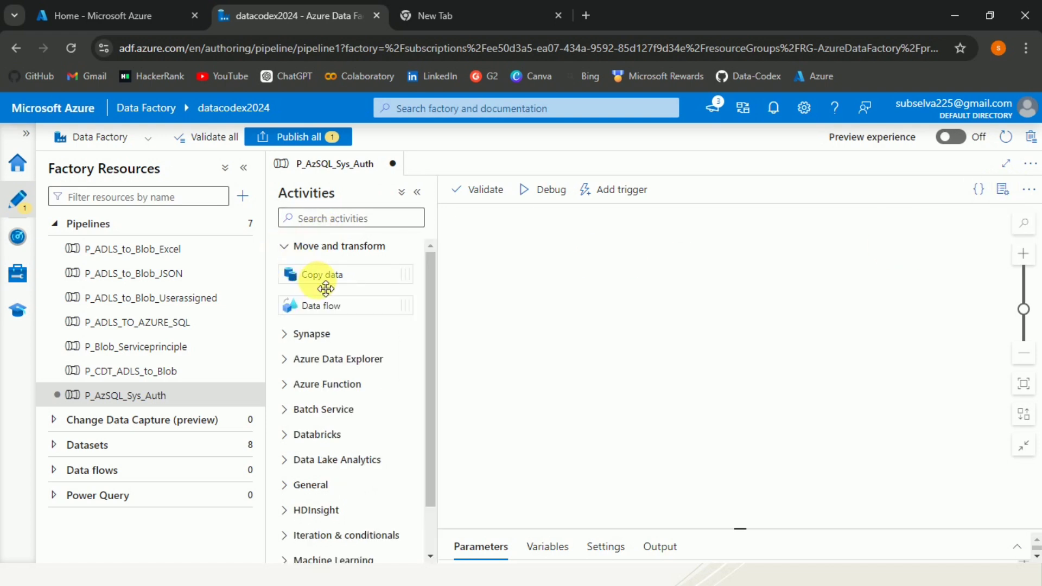
pyautogui.moveTo(334, 289); pyautogui.dragTo(610, 293)
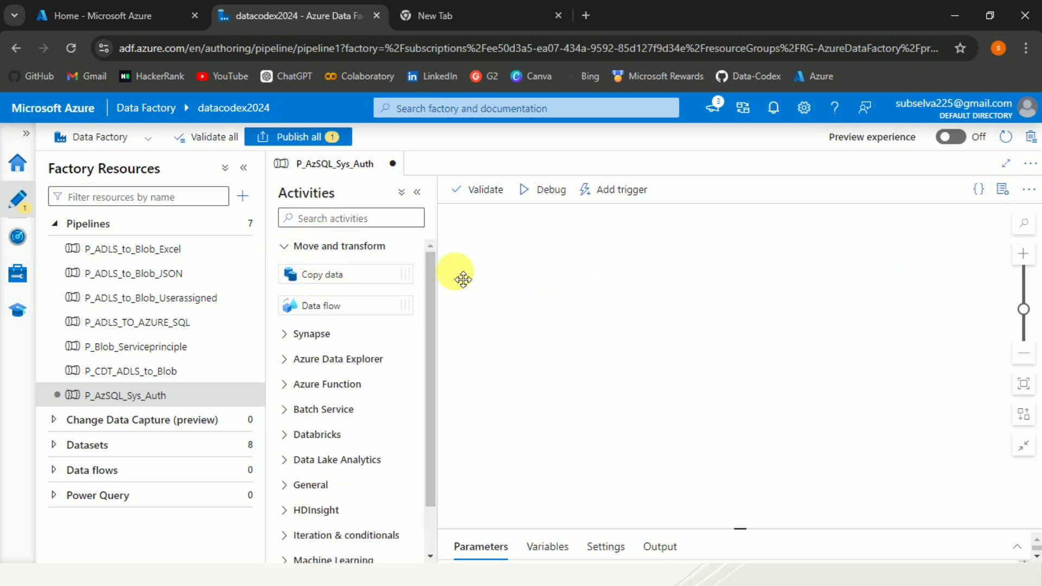
pyautogui.click(286, 247)
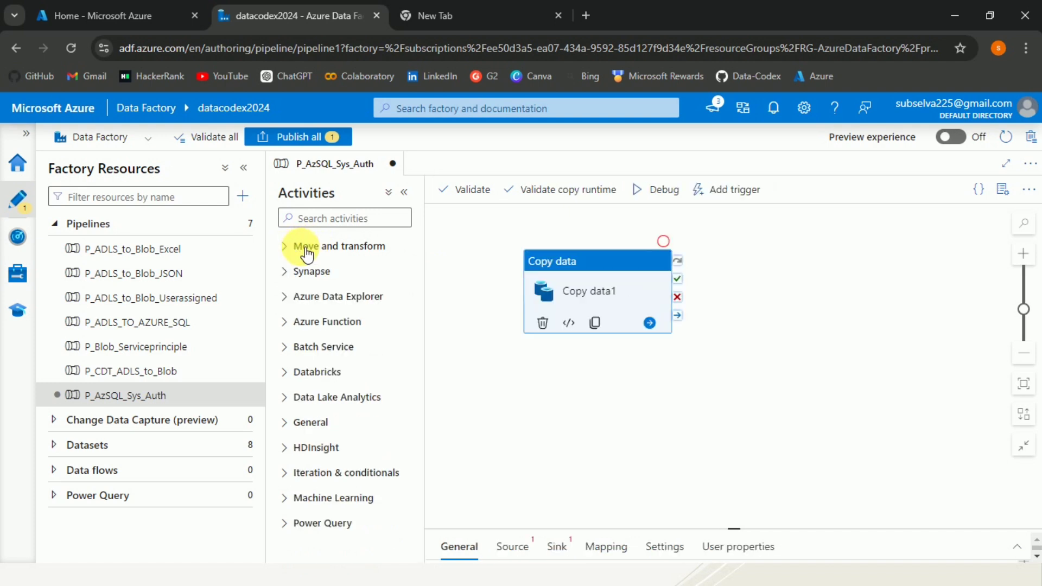
pyautogui.moveTo(733, 540); pyautogui.dragTo(721, 342)
pyautogui.moveTo(643, 297); pyautogui.dragTo(653, 268)
# Rename the copy activity as Copy Azure SQL to ADLS and open its source settings
pyautogui.click(673, 390)
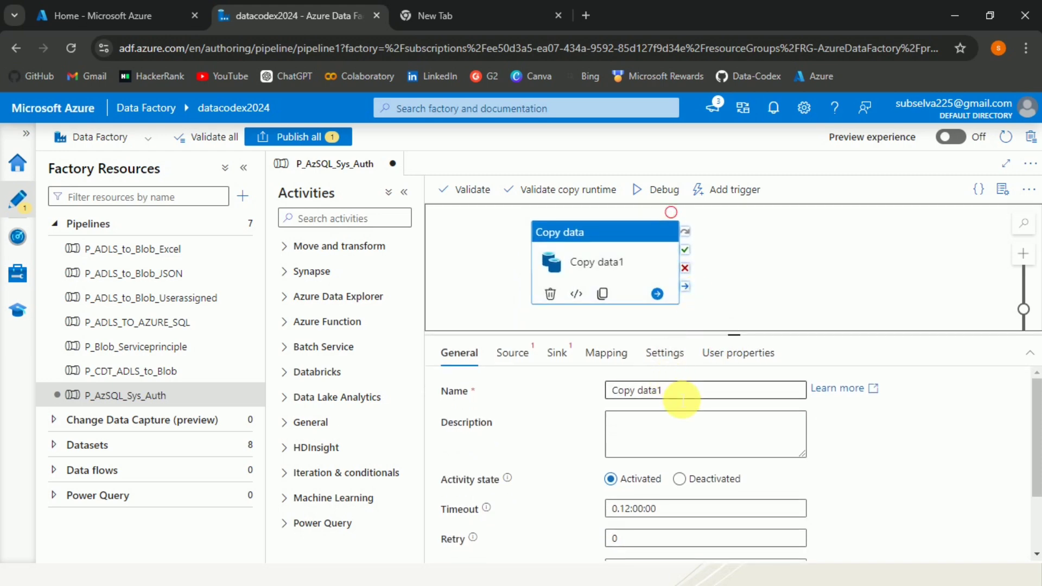
pyautogui.doubleClick(646, 391)
pyautogui.write('Azure')
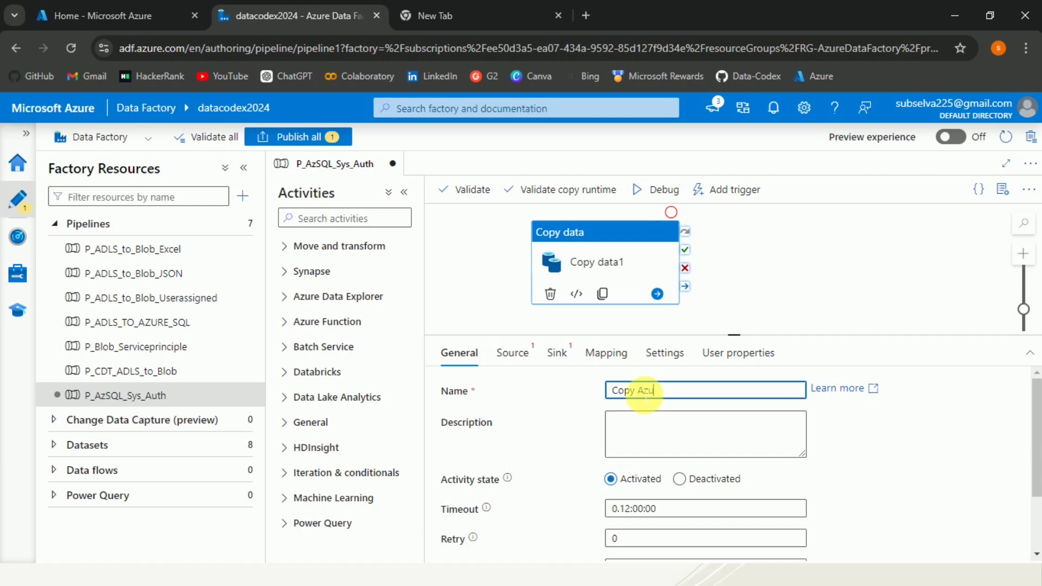
pyautogui.write(' SSSSQL')
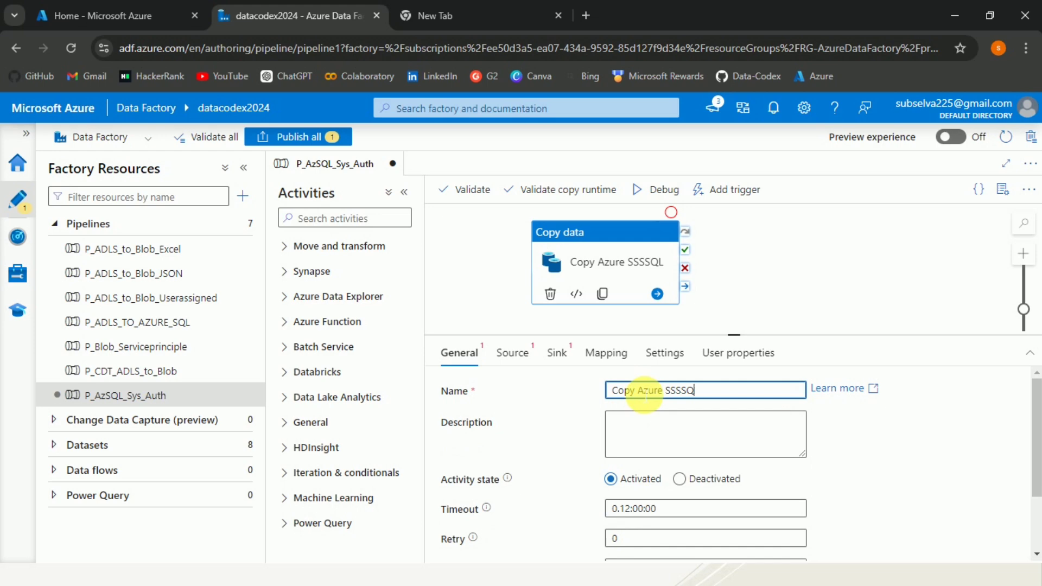
pyautogui.press('BackSpace')
pyautogui.press('BackSpace')
pyautogui.press('BackSpace')
pyautogui.press('BackSpace')
pyautogui.write('QL to ')
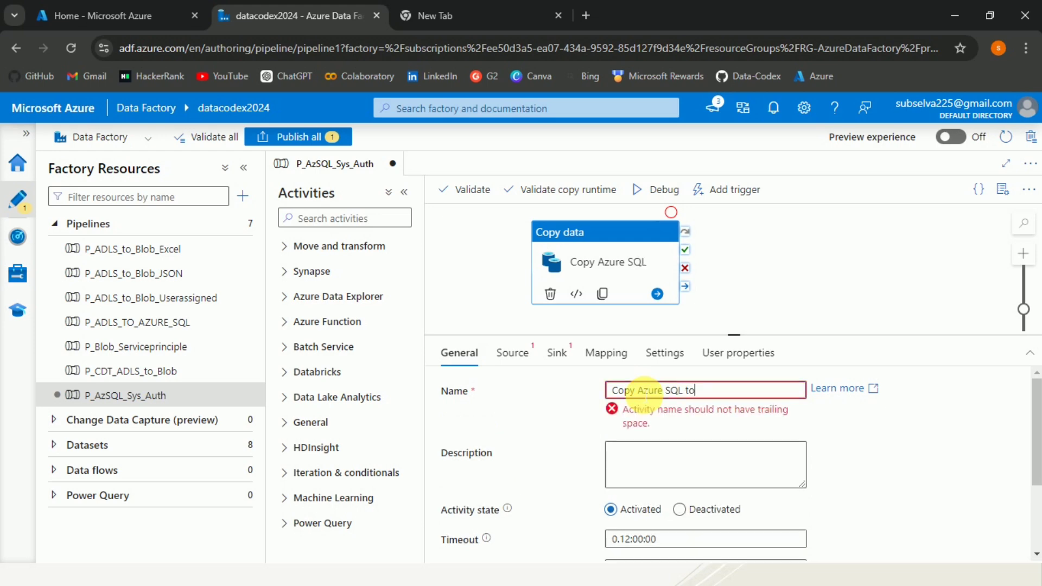
pyautogui.write('ADLS')
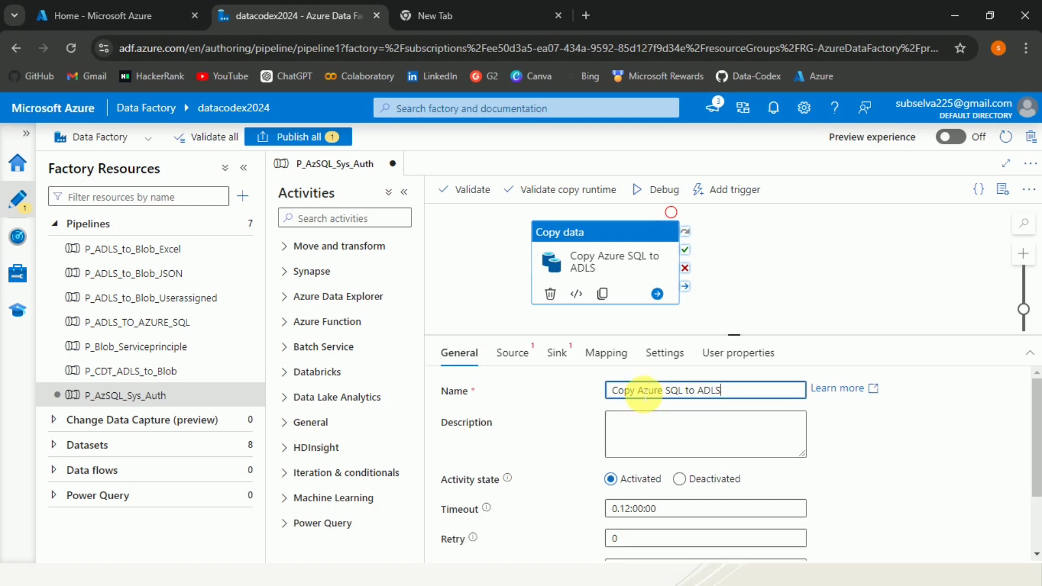
pyautogui.click(524, 365)
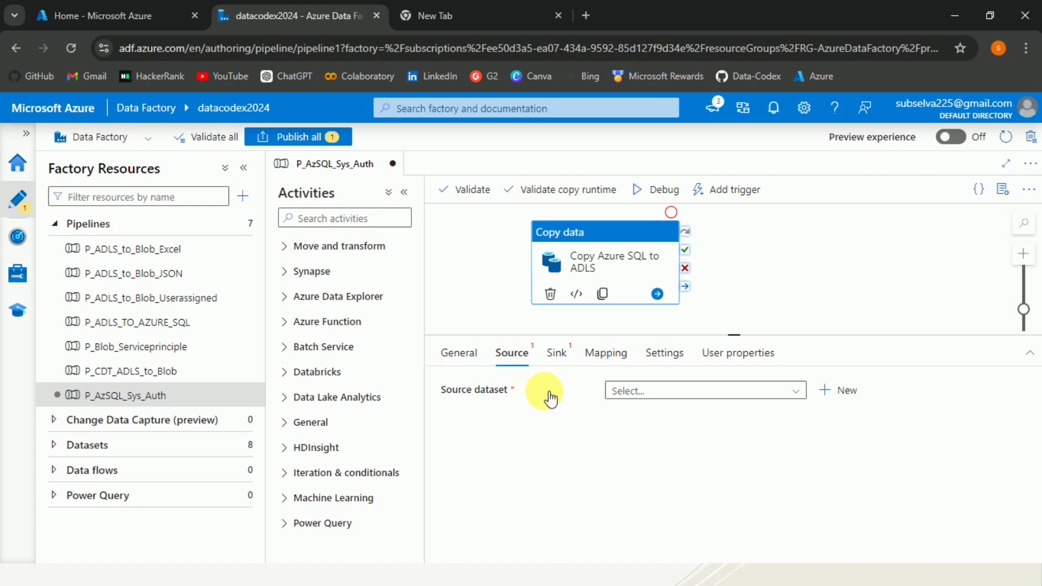
# Start a new source dataset for the copy activity, using Azure SQL Database as its data store
pyautogui.click(836, 402)
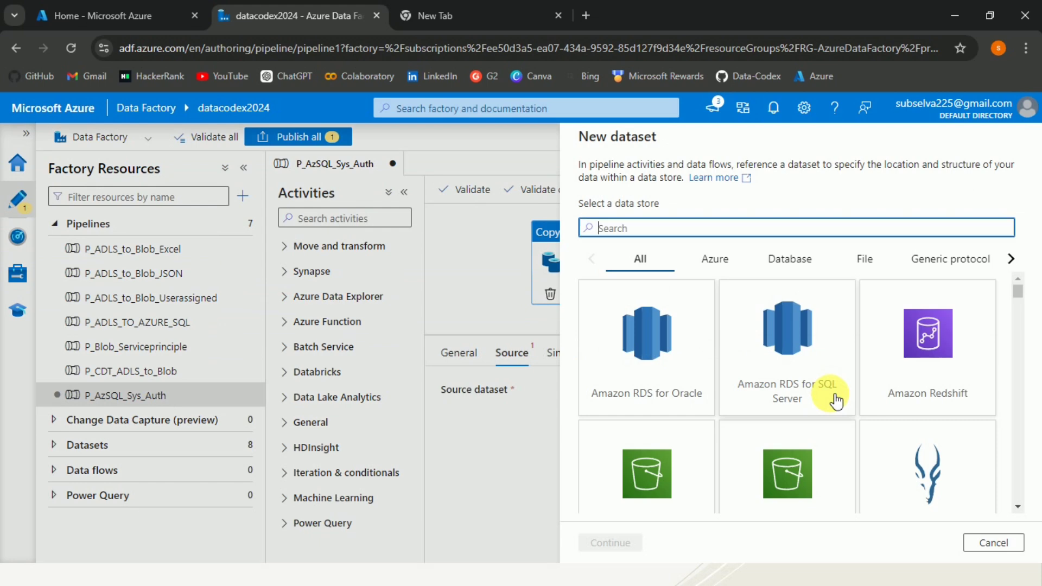
pyautogui.click(706, 271)
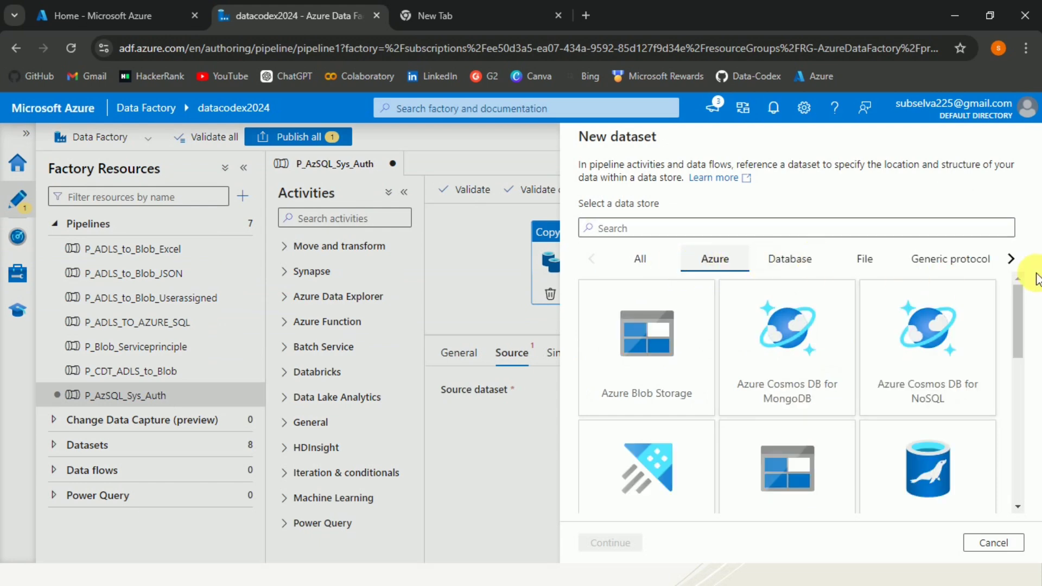
pyautogui.scroll(-6, 1016, 326)
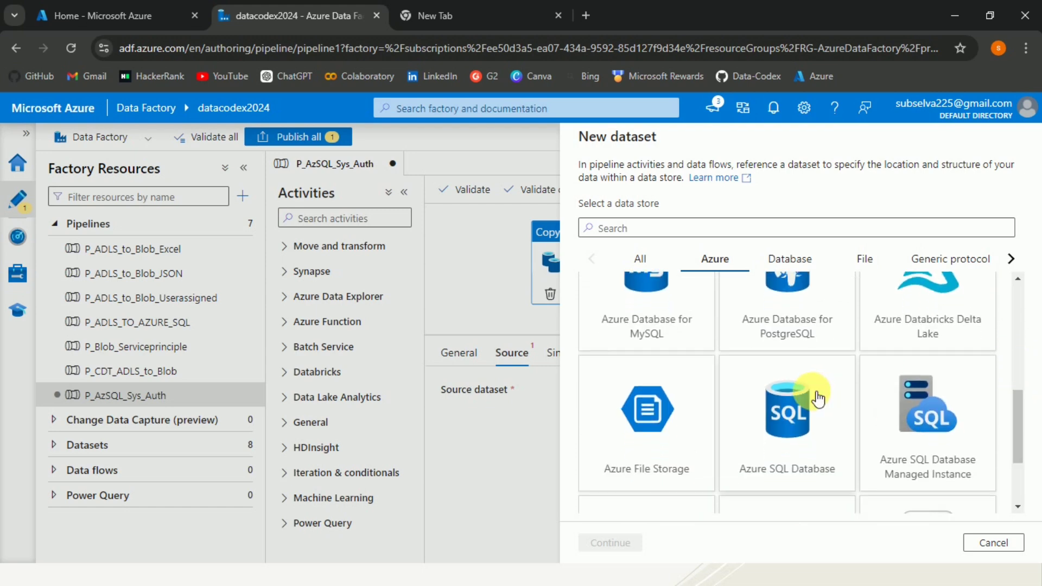
pyautogui.click(817, 397)
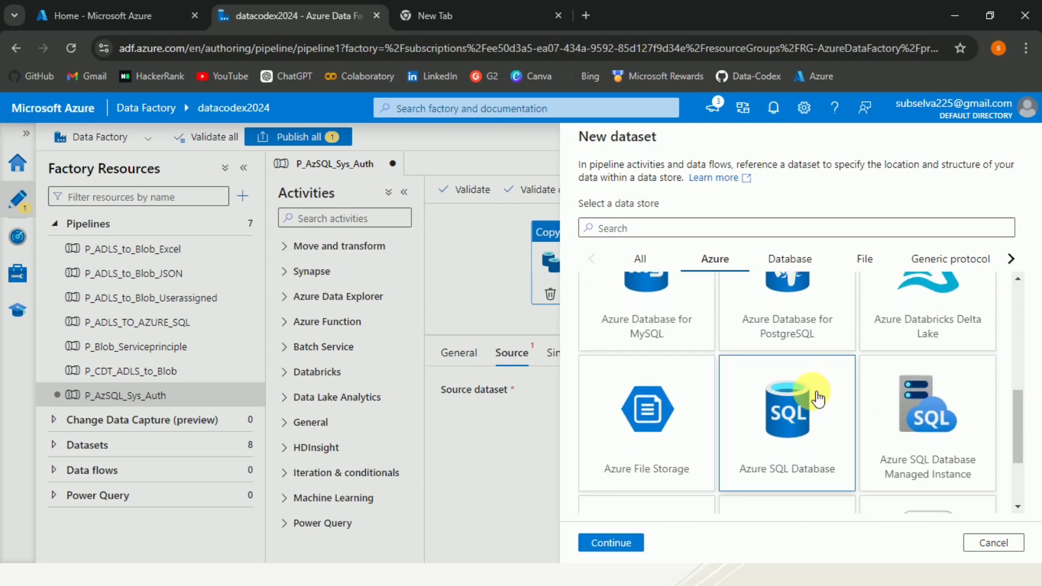
pyautogui.click(601, 542)
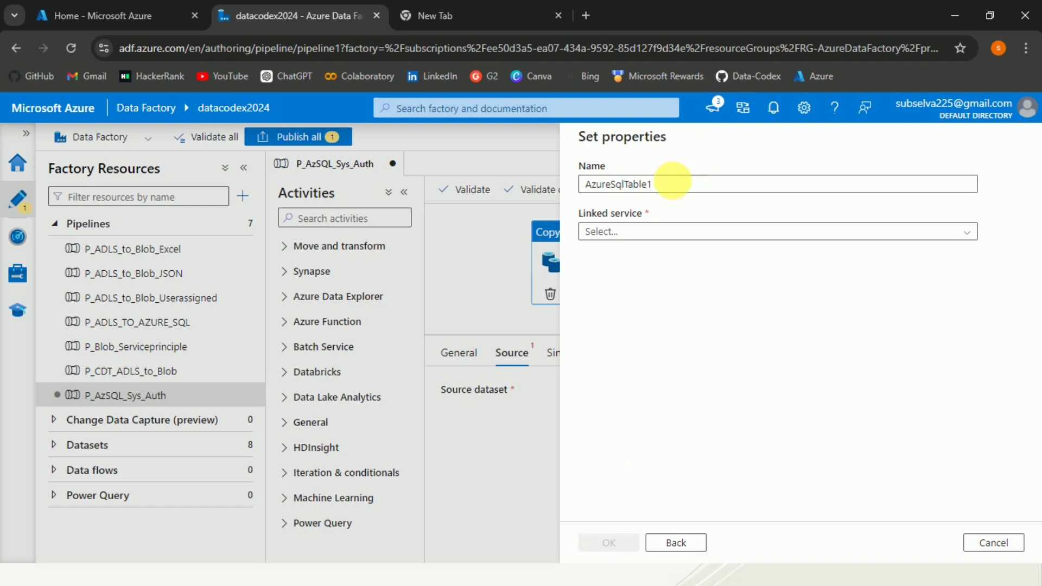
# Name the new source dataset DS_AzSQL_Sys
pyautogui.moveTo(670, 183); pyautogui.dragTo(576, 185)
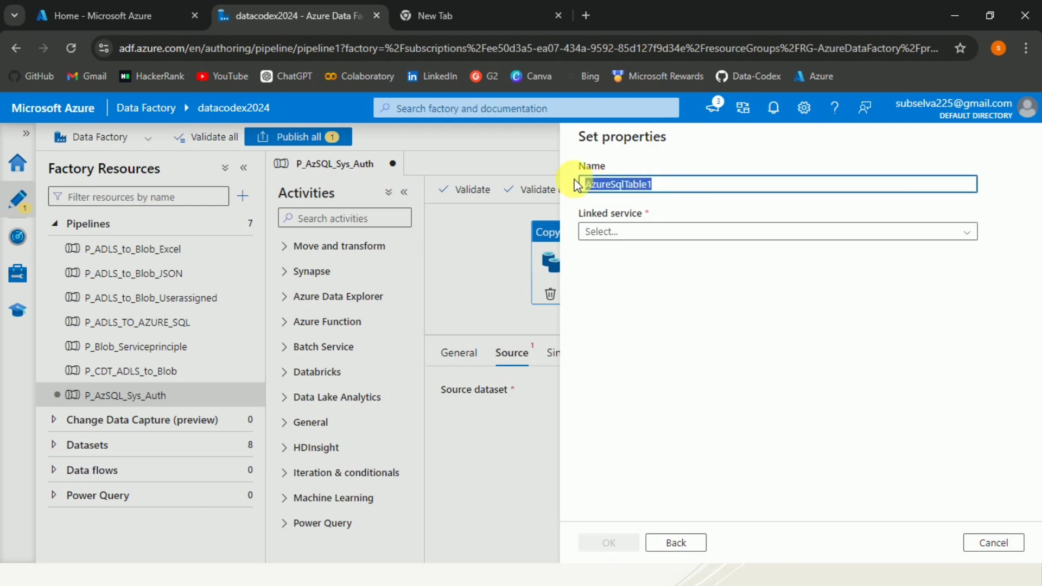
pyautogui.write('DS_')
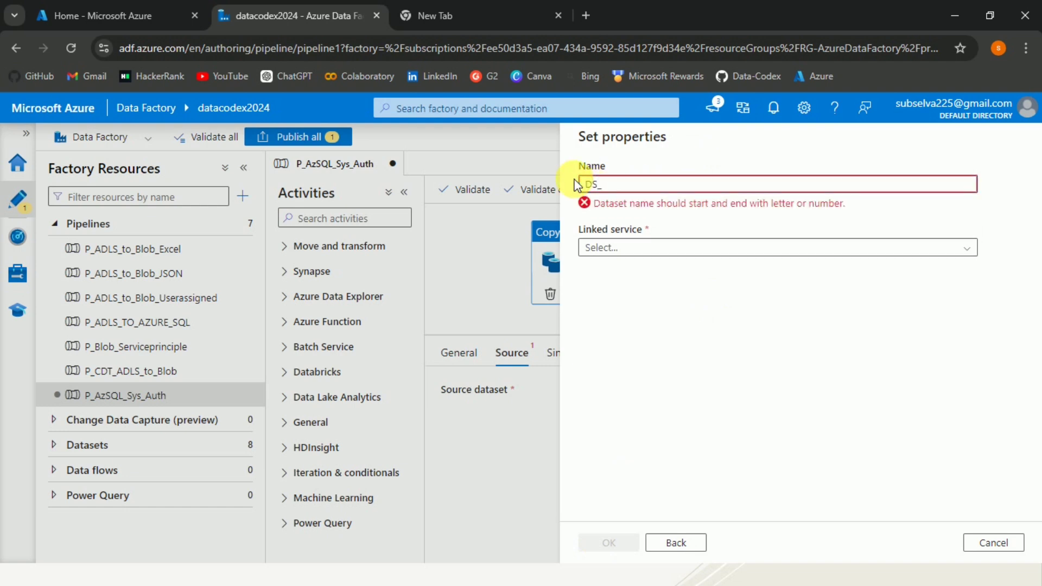
pyautogui.write('Az')
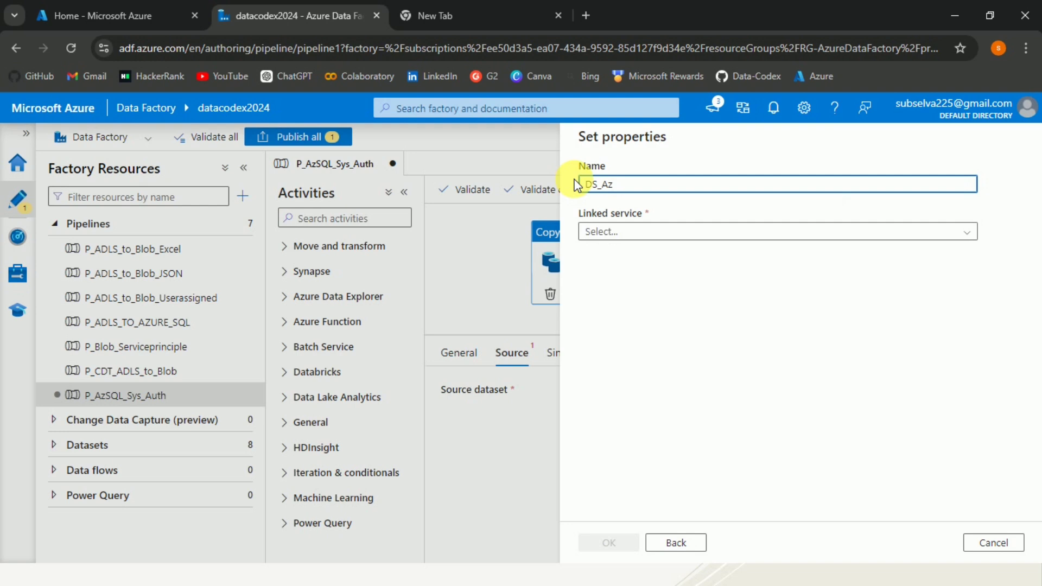
pyautogui.write('SQL_S')
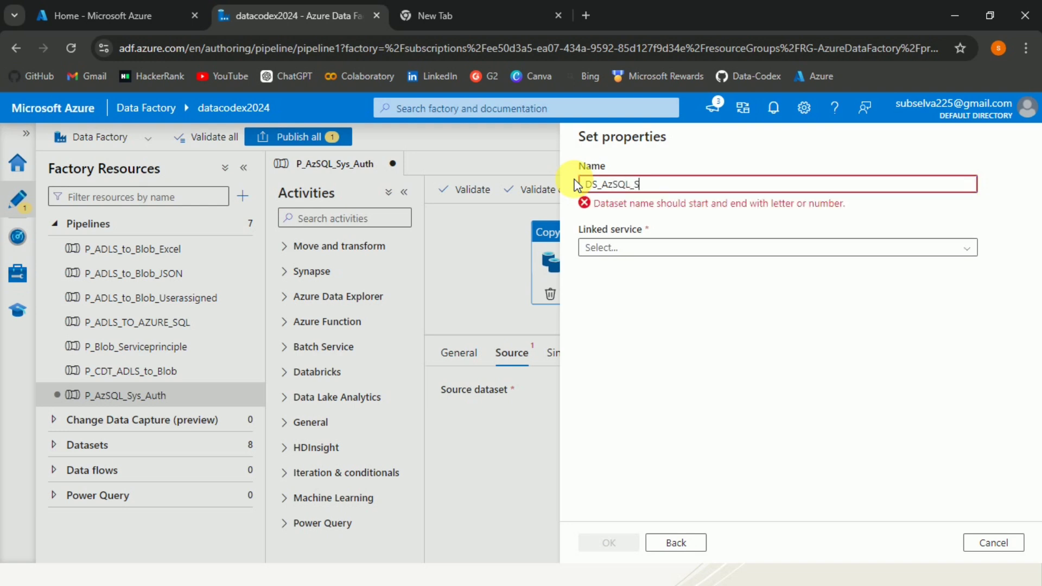
pyautogui.write('ys')
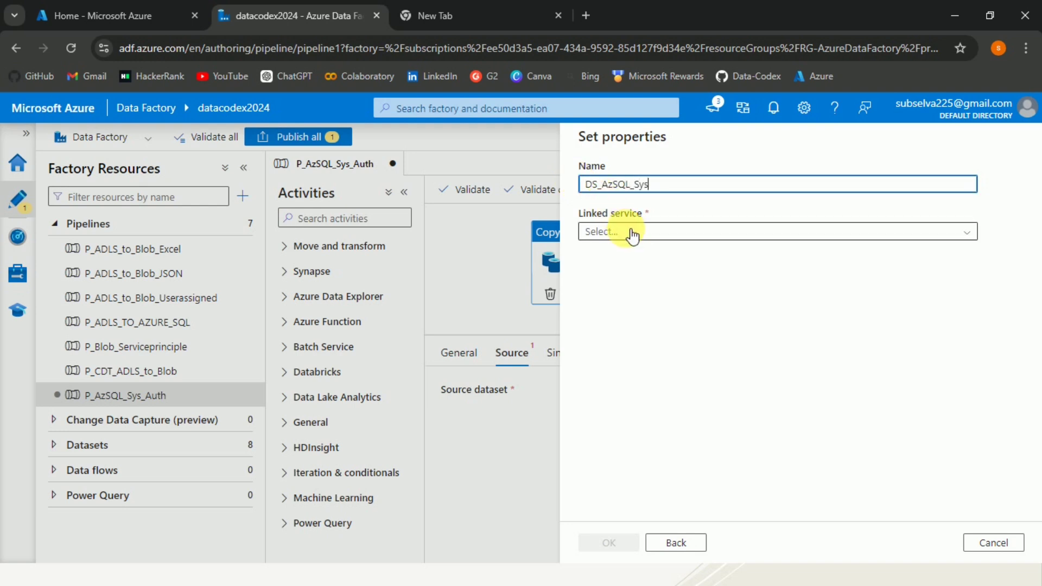
# Start a new linked service for the dataset, name it LS_AzSQL_Sys, and check the available integration runtimes
pyautogui.click(632, 236)
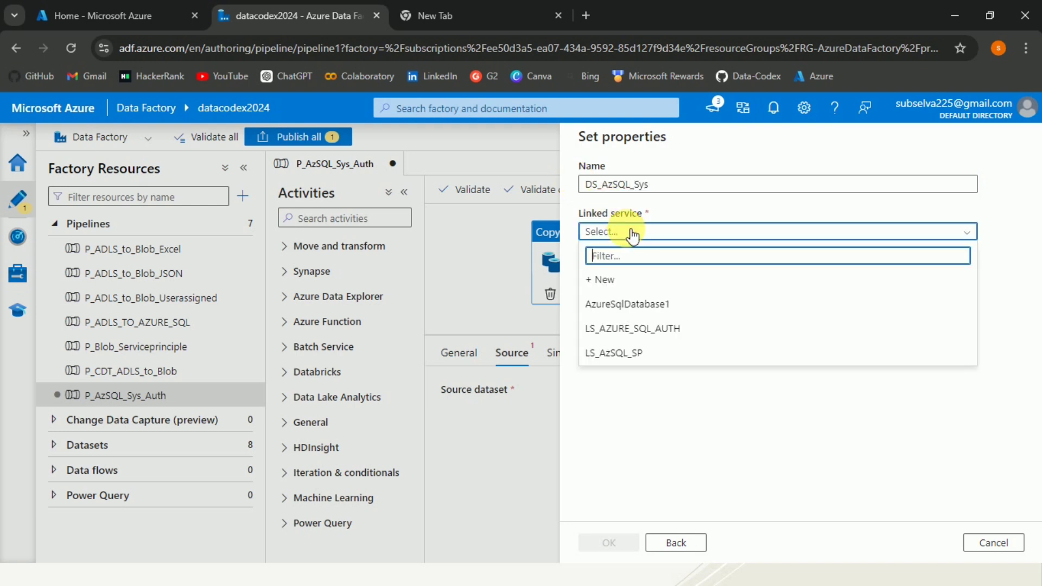
pyautogui.click(626, 282)
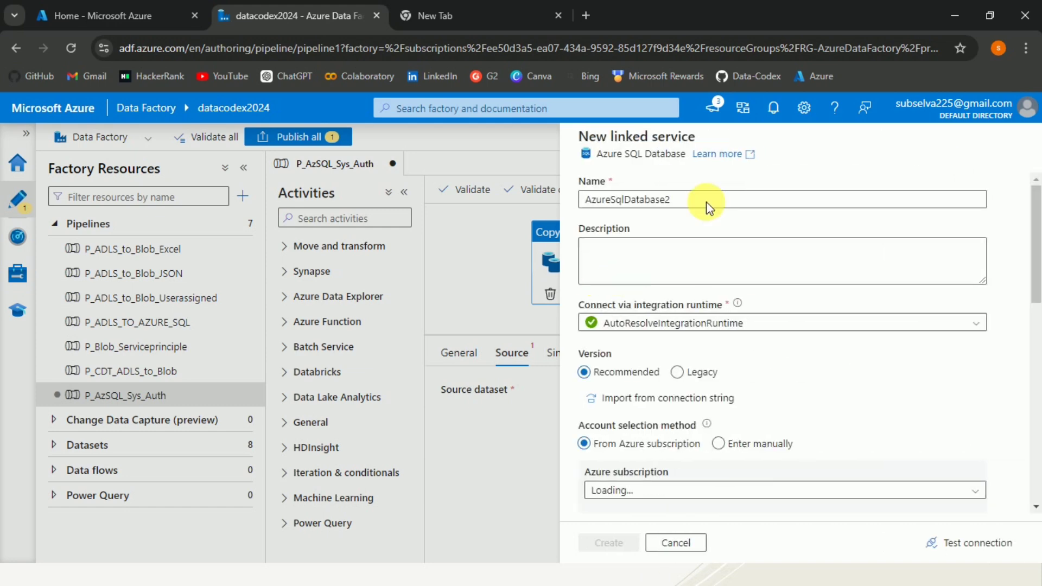
pyautogui.moveTo(697, 202); pyautogui.dragTo(601, 204)
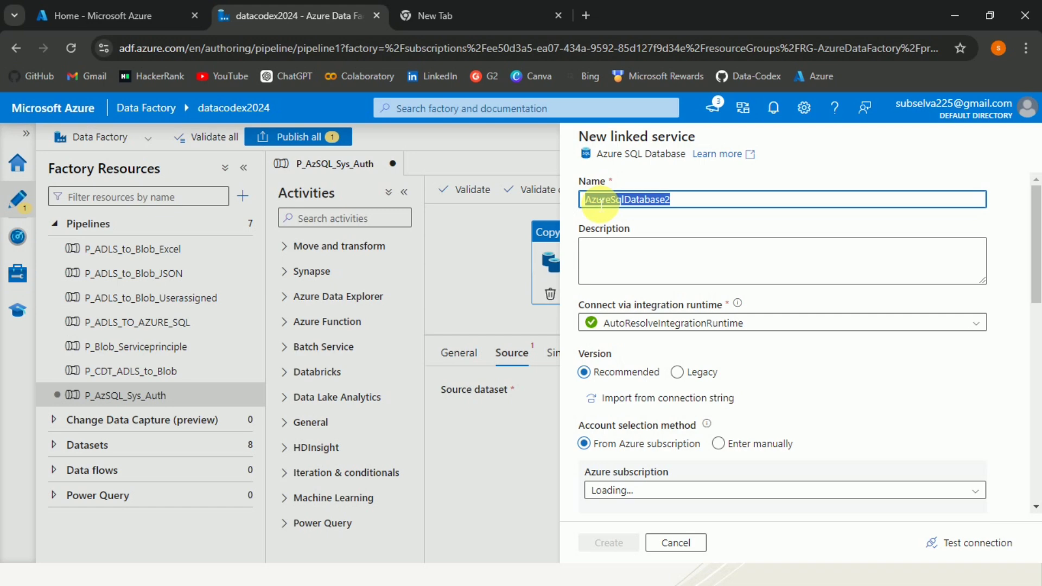
pyautogui.write('LS_Az')
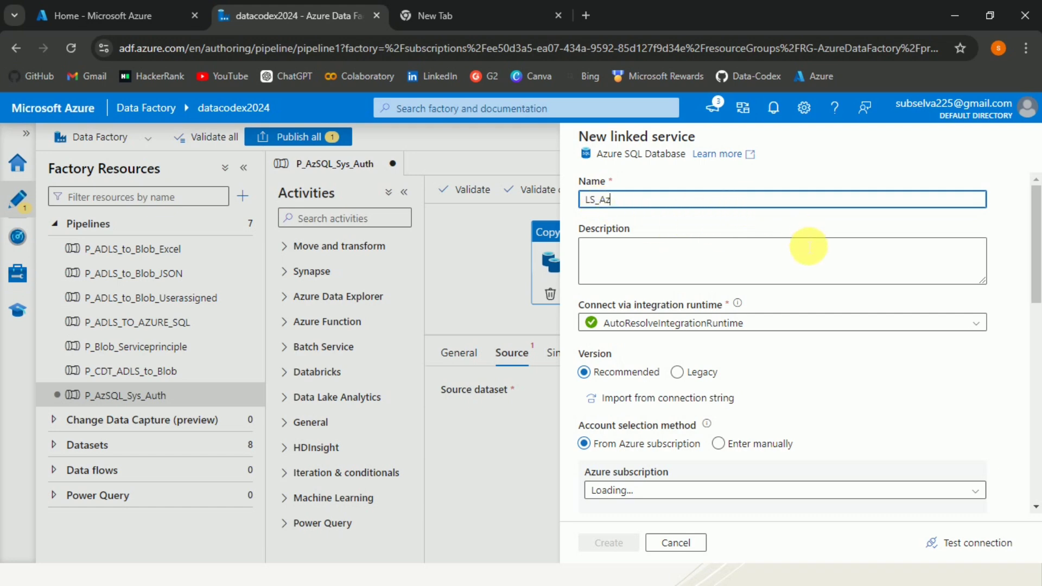
pyautogui.write('SQL_Sys')
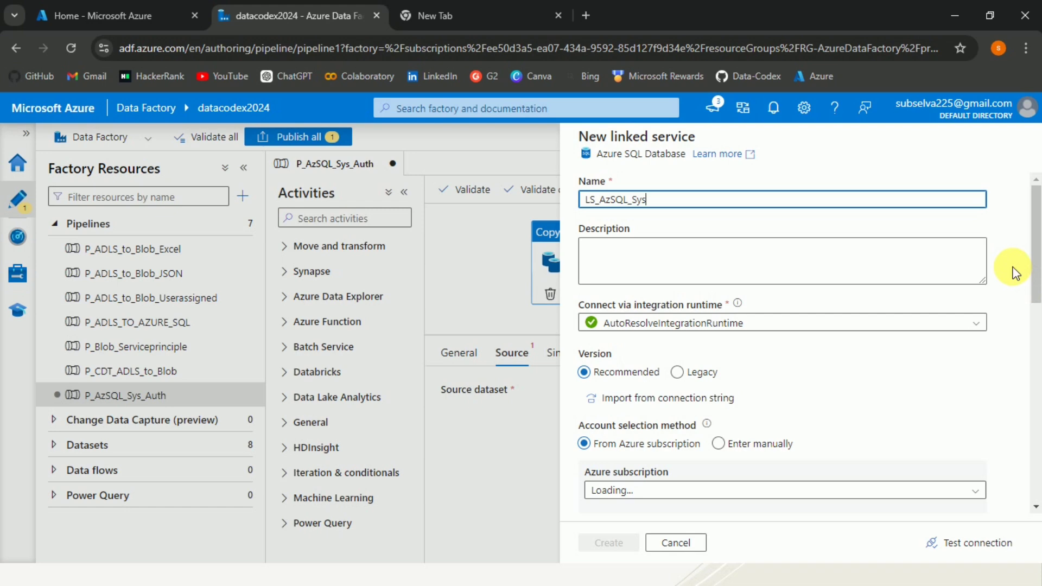
pyautogui.click(994, 297)
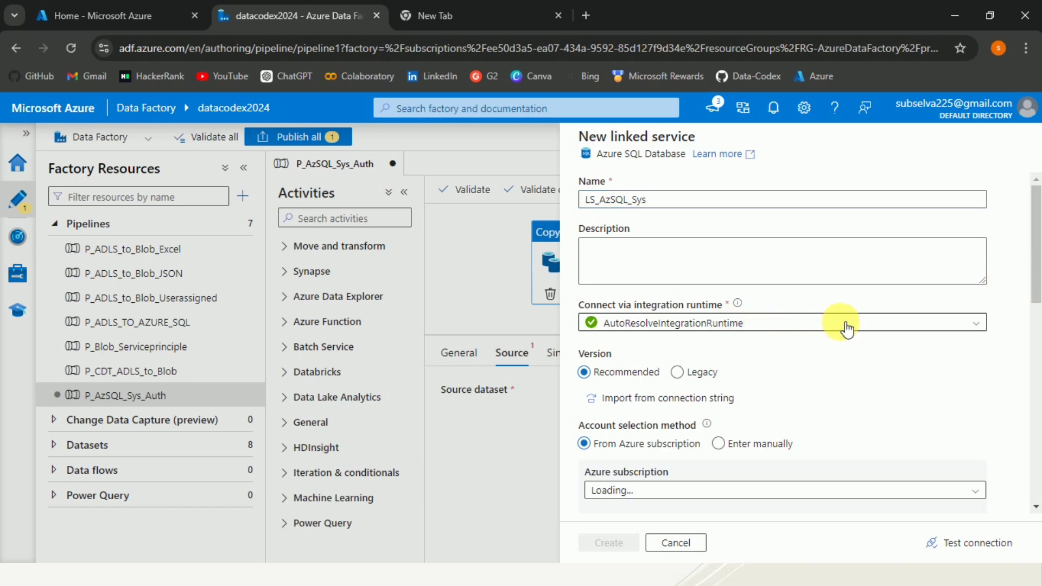
pyautogui.click(944, 326)
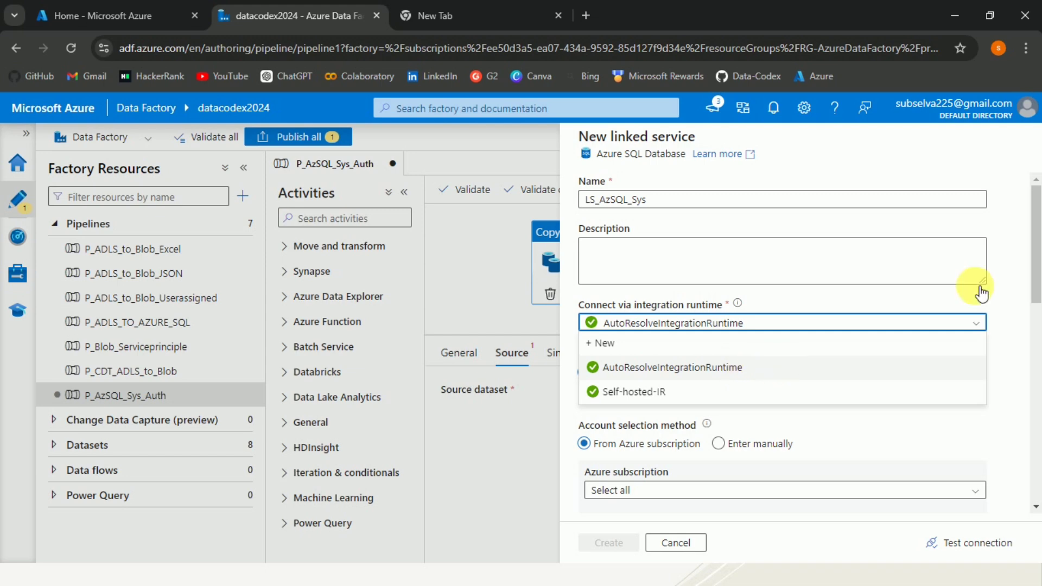
pyautogui.click(1007, 244)
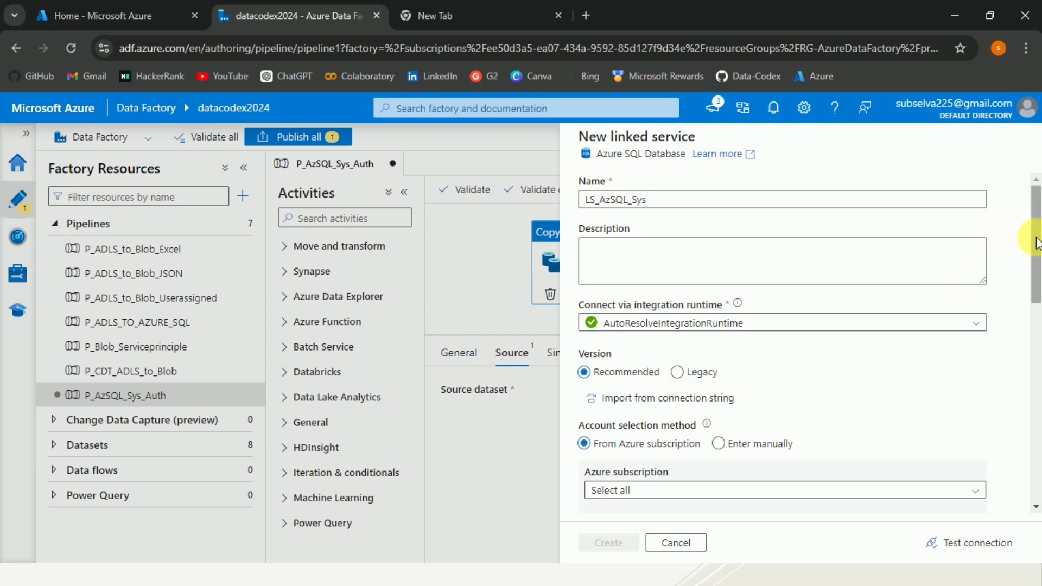
# Point the linked service to Microsoft Subscription, server azuredatafactorydemo and database SampleDB, selecting the account from the Azure subscription
pyautogui.moveTo(1035, 267); pyautogui.dragTo(1036, 315)
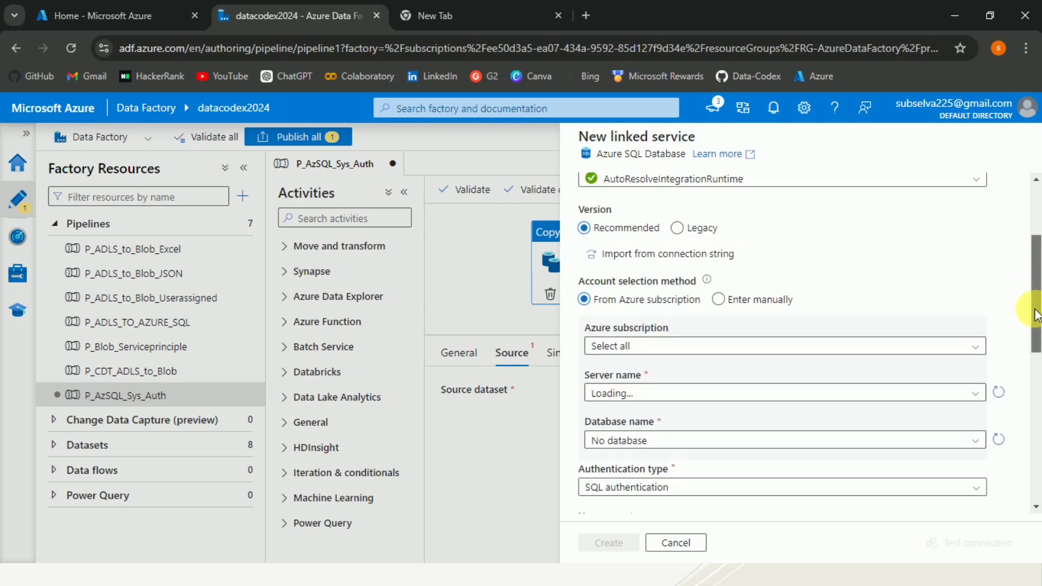
pyautogui.scroll(-1, 1037, 316)
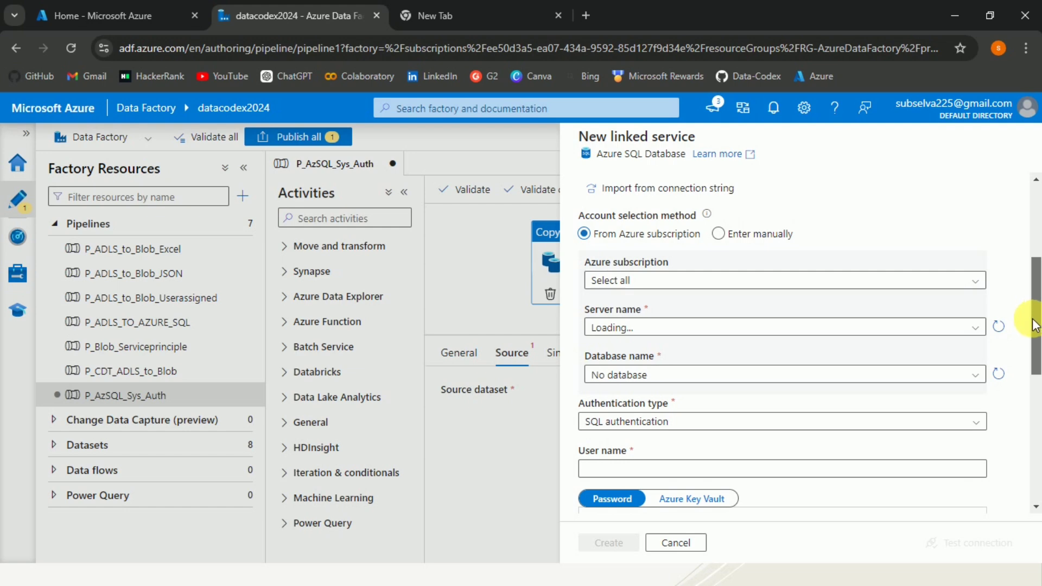
pyautogui.scroll(-1, 1034, 326)
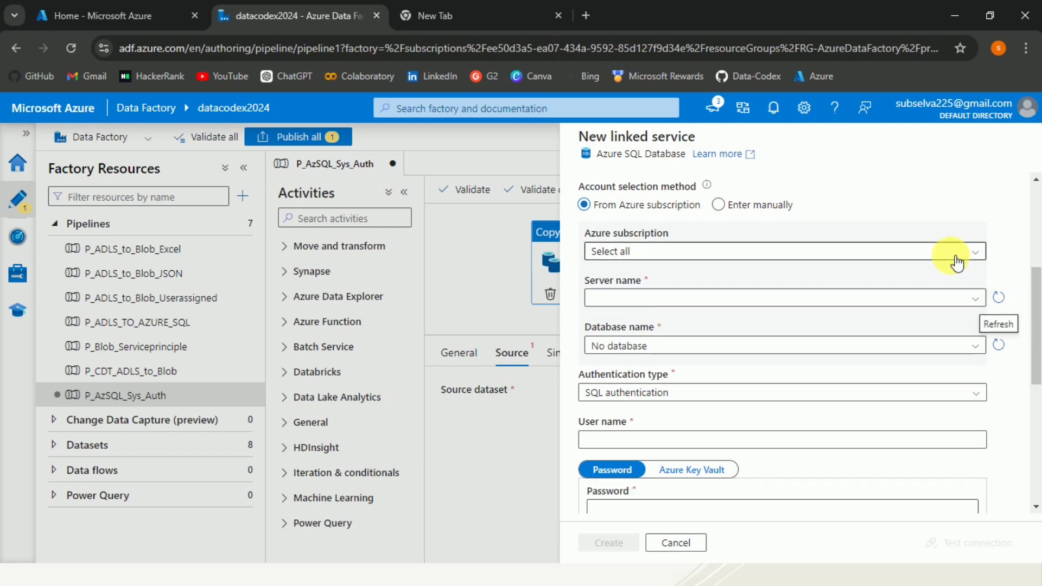
pyautogui.click(956, 255)
pyautogui.click(879, 296)
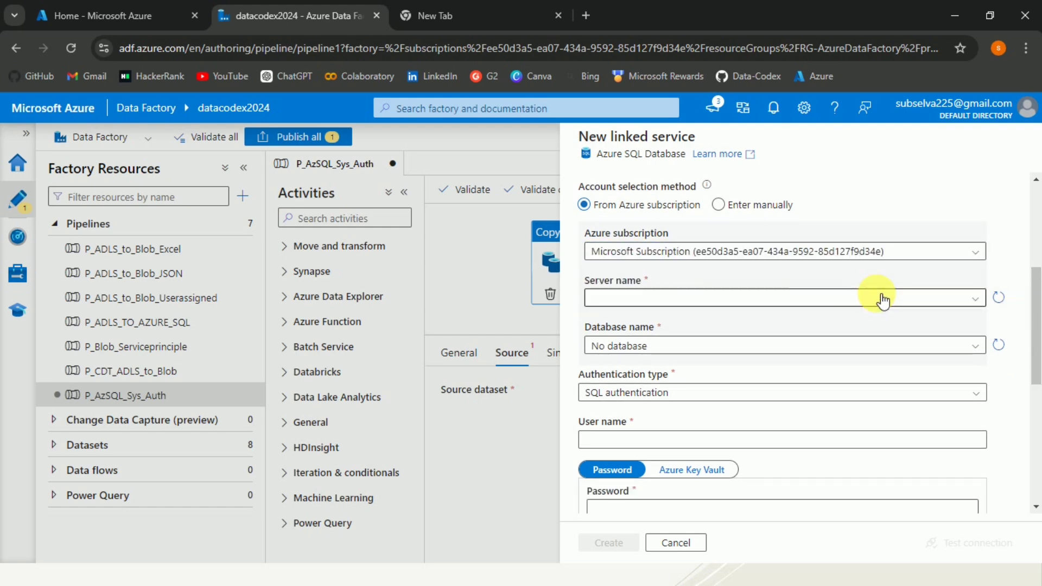
pyautogui.click(882, 298)
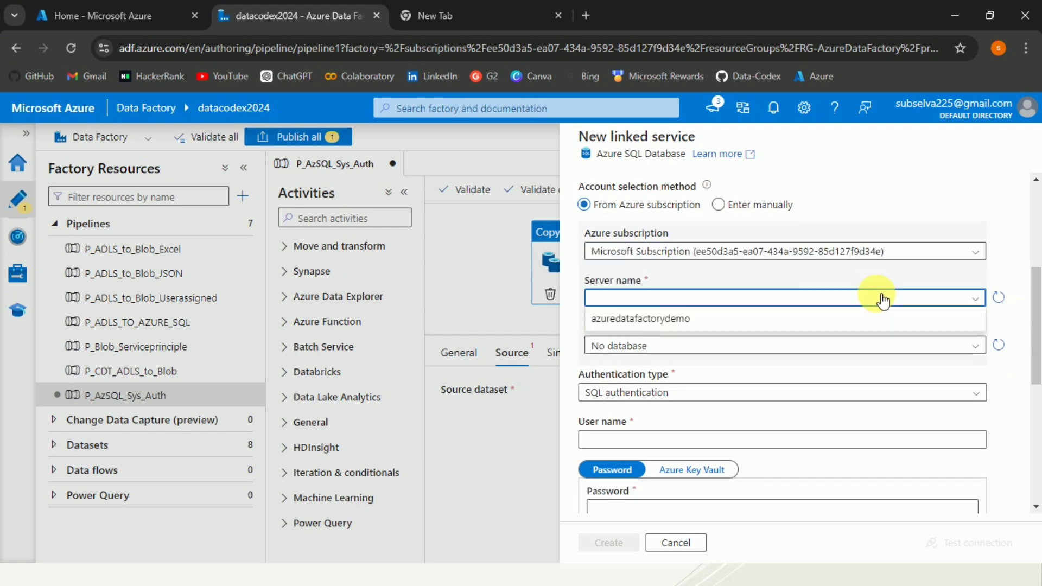
pyautogui.click(832, 321)
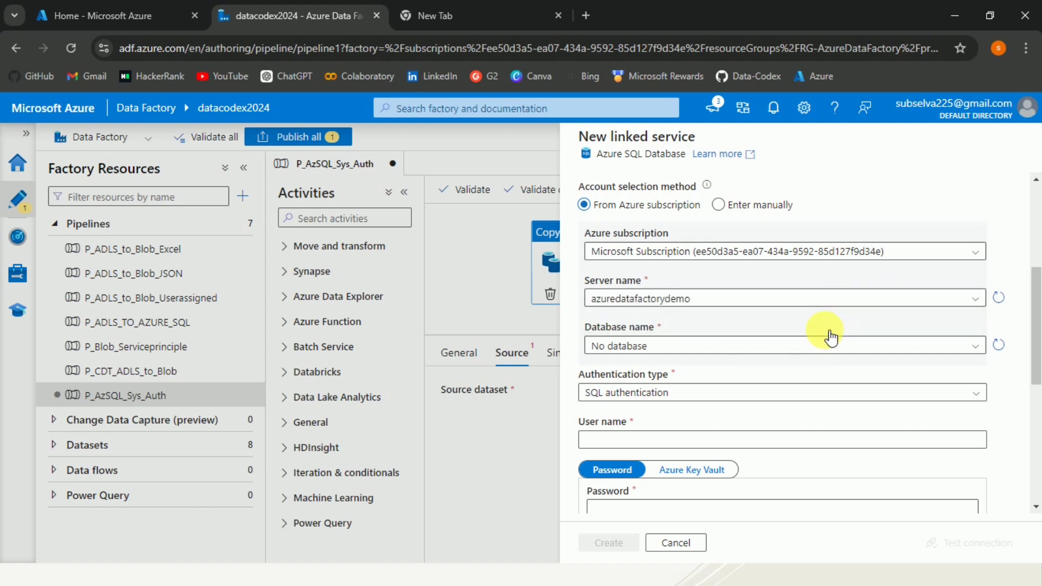
pyautogui.click(829, 351)
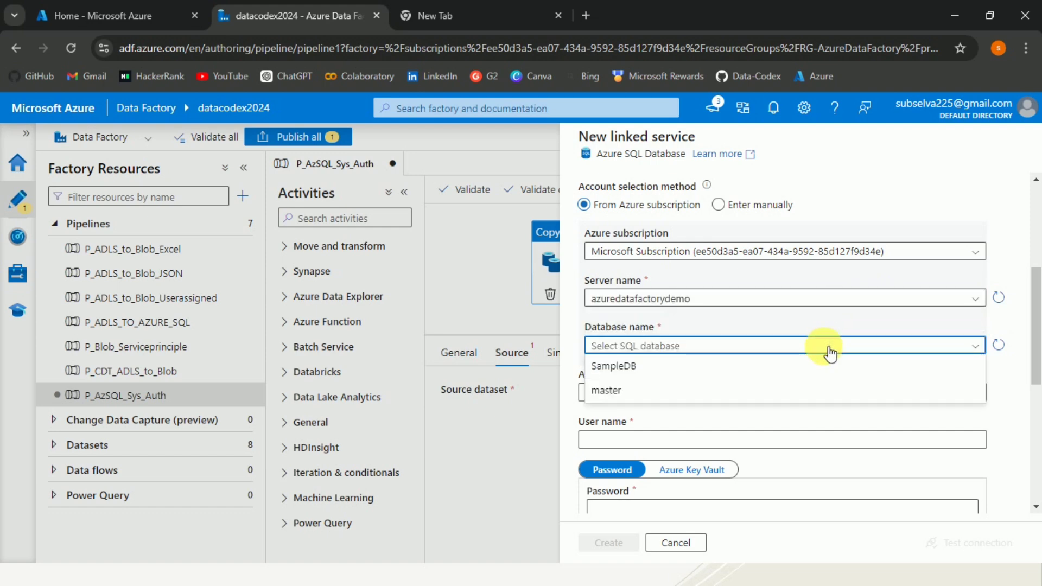
pyautogui.click(671, 375)
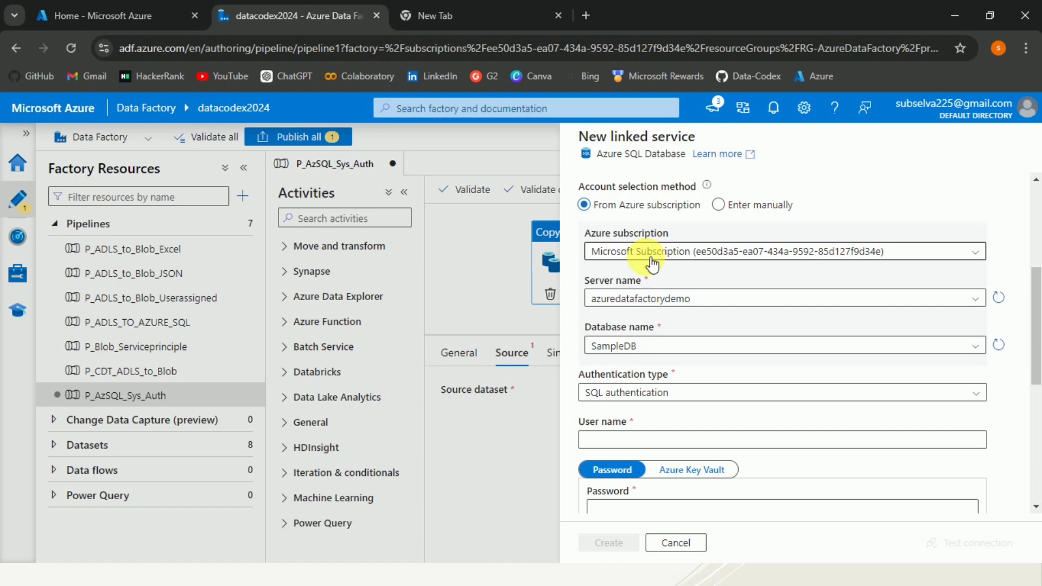
pyautogui.click(719, 205)
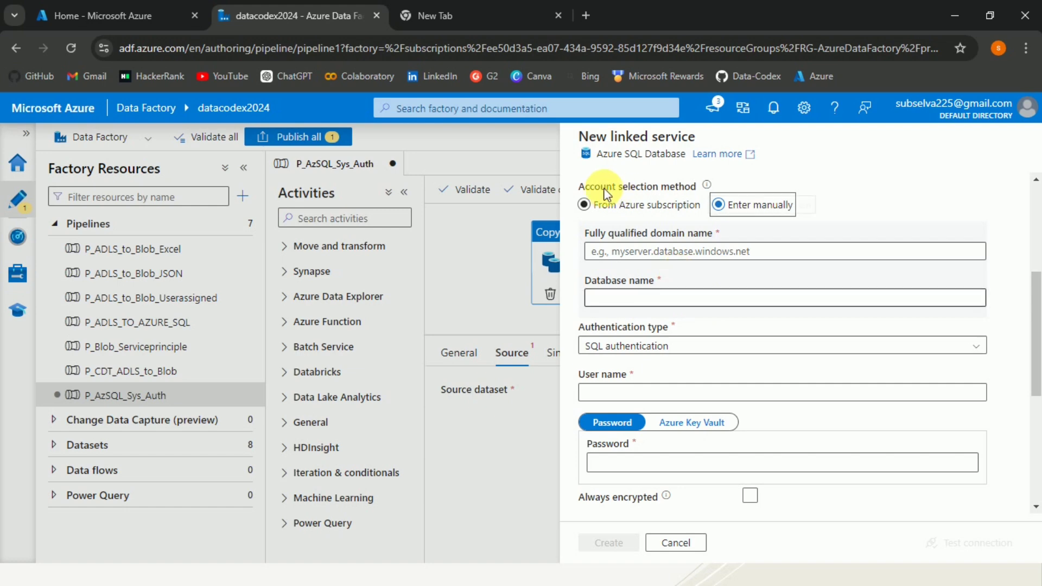
pyautogui.click(585, 205)
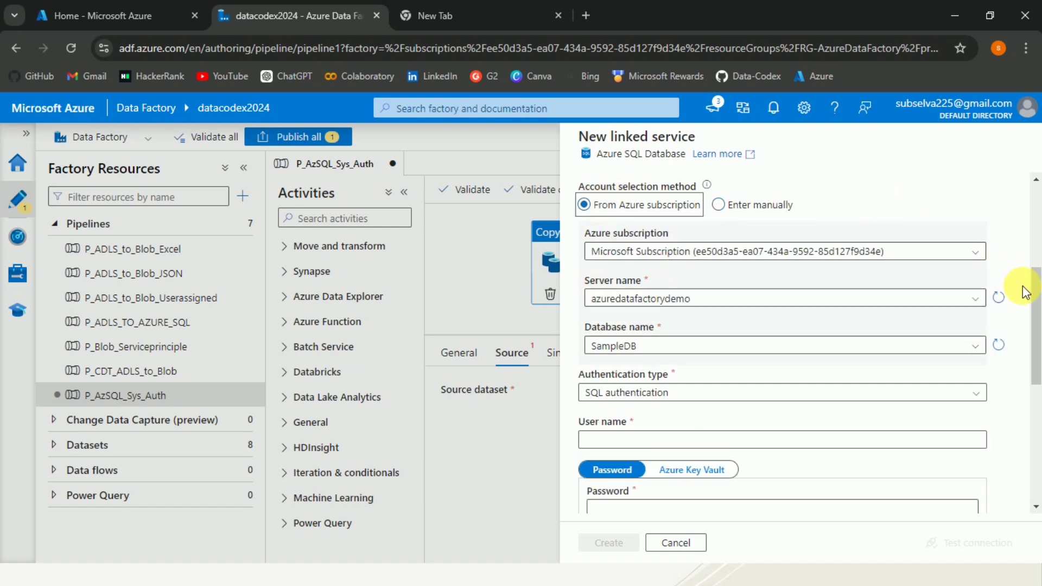
# Set the linked service's authentication type to System-assigned managed identity
pyautogui.moveTo(1036, 296); pyautogui.dragTo(1037, 347)
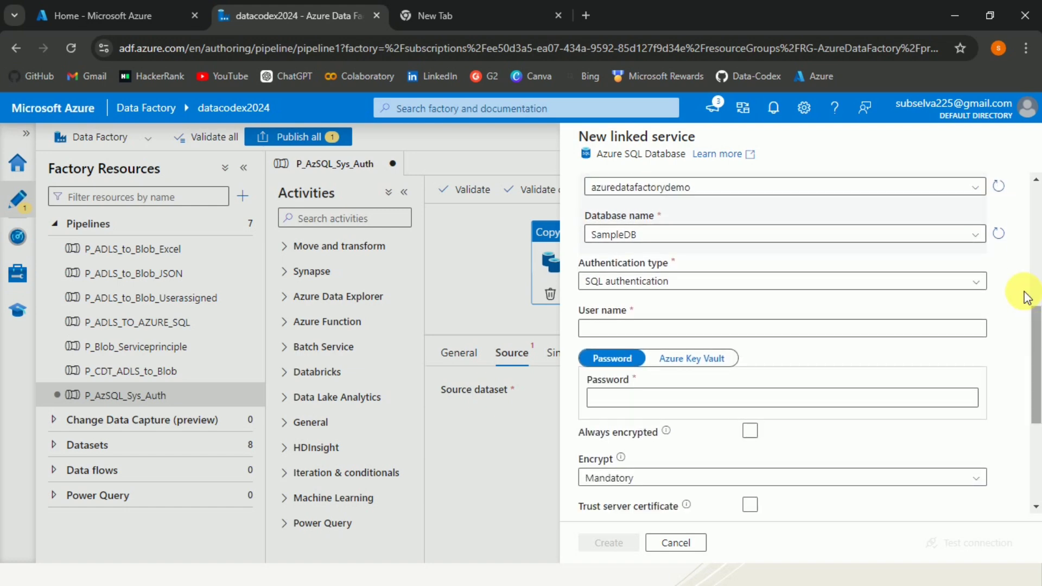
pyautogui.click(982, 281)
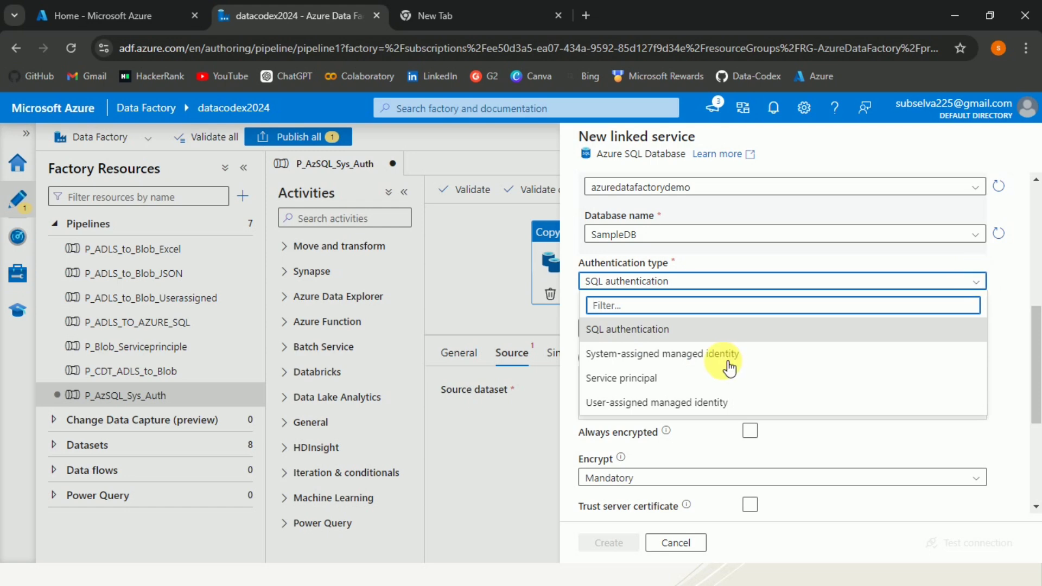
pyautogui.click(691, 362)
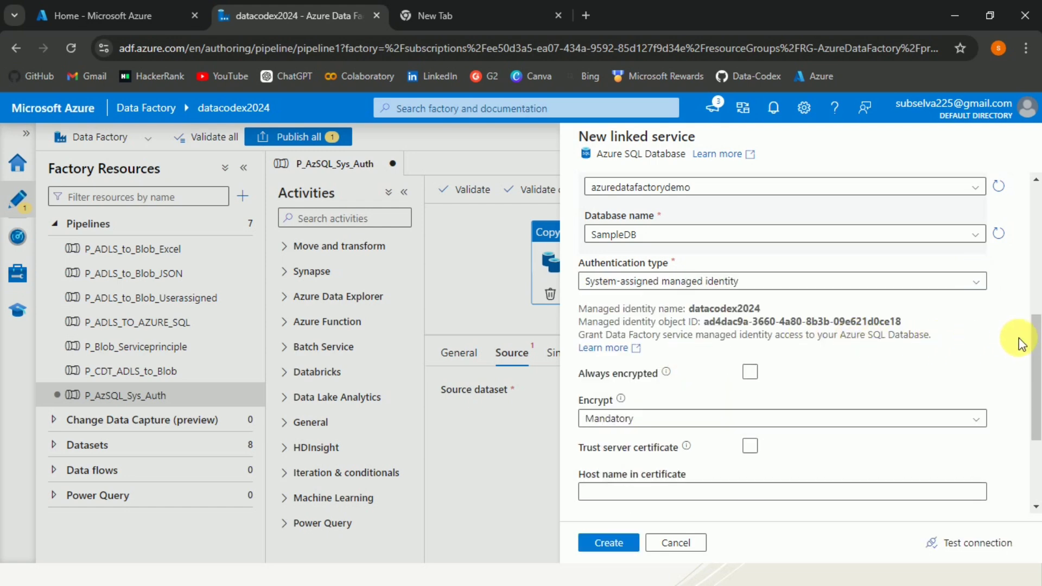
# Test the linked service's connection to the database and create the linked service
pyautogui.moveTo(1036, 341)
pyautogui.mouseDown()
pyautogui.moveTo(1037, 350)
pyautogui.moveTo(1037, 326)
pyautogui.mouseUp()
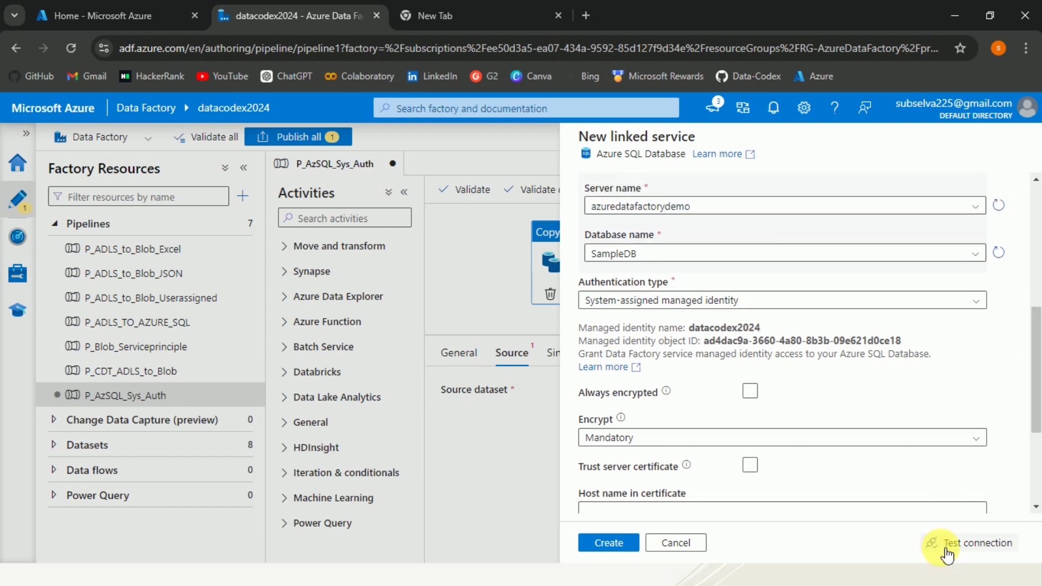
pyautogui.click(947, 551)
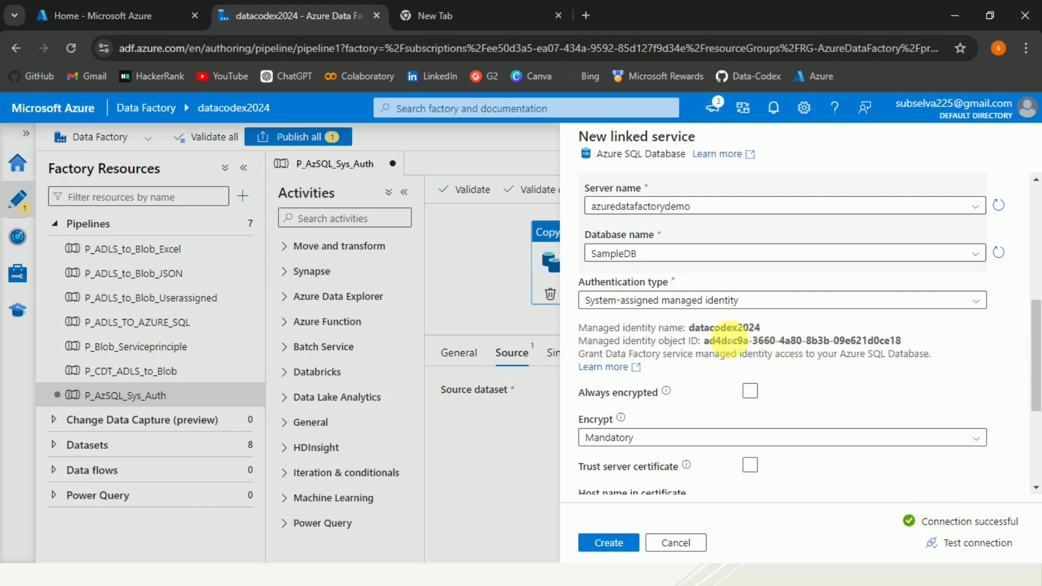
pyautogui.moveTo(733, 337)
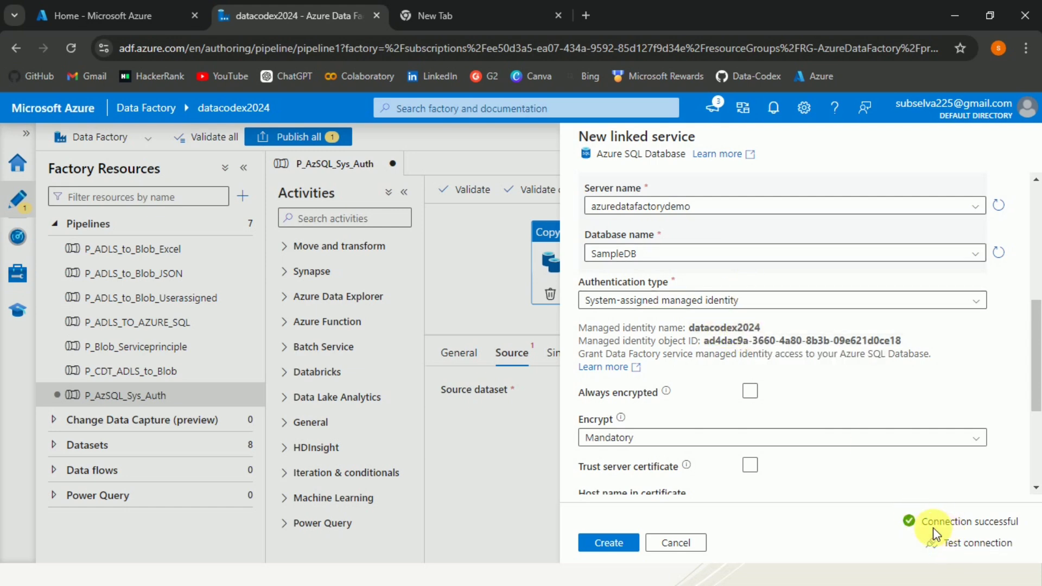
pyautogui.click(627, 544)
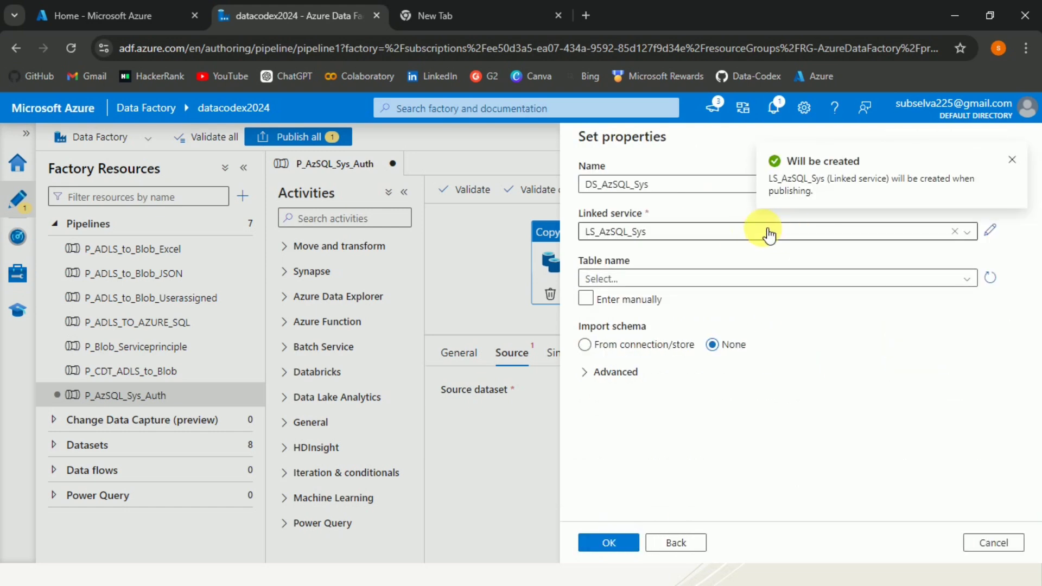
# Set the source dataset DS_AzSQL_Sys to table SalesLT.Customer with the schema imported from the connection, and create it
pyautogui.click(797, 282)
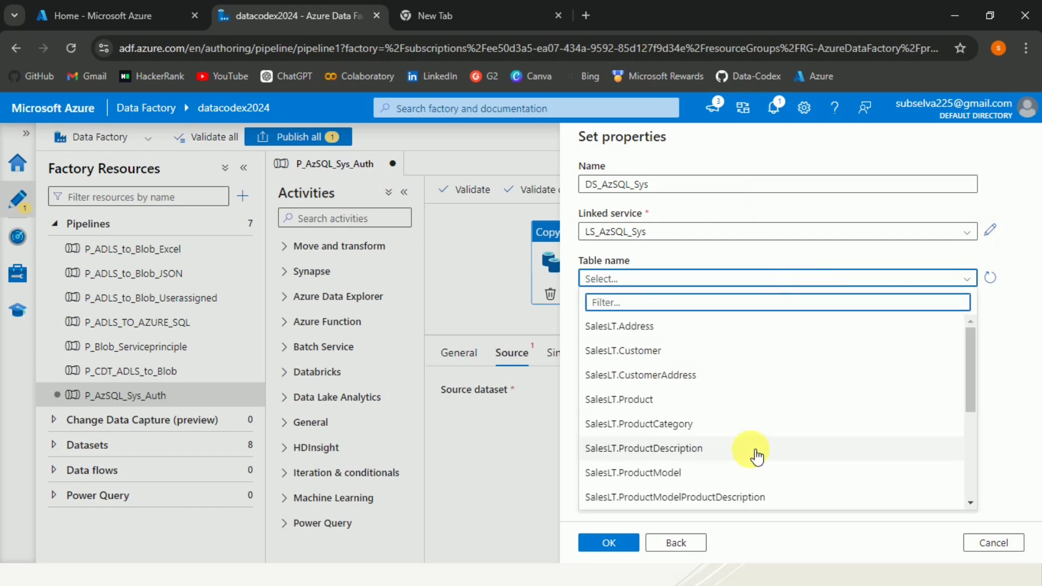
pyautogui.click(657, 351)
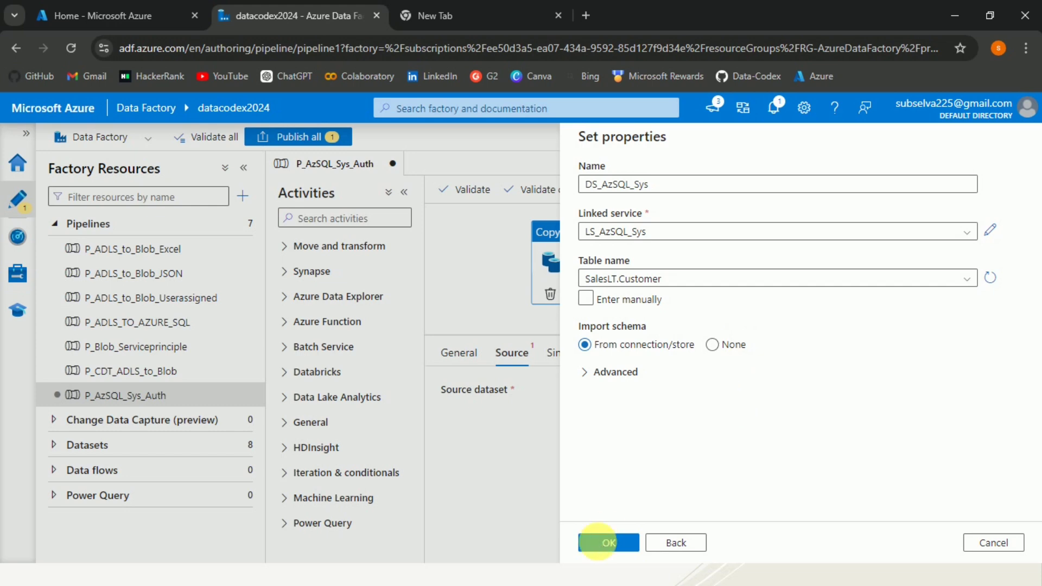
pyautogui.click(609, 543)
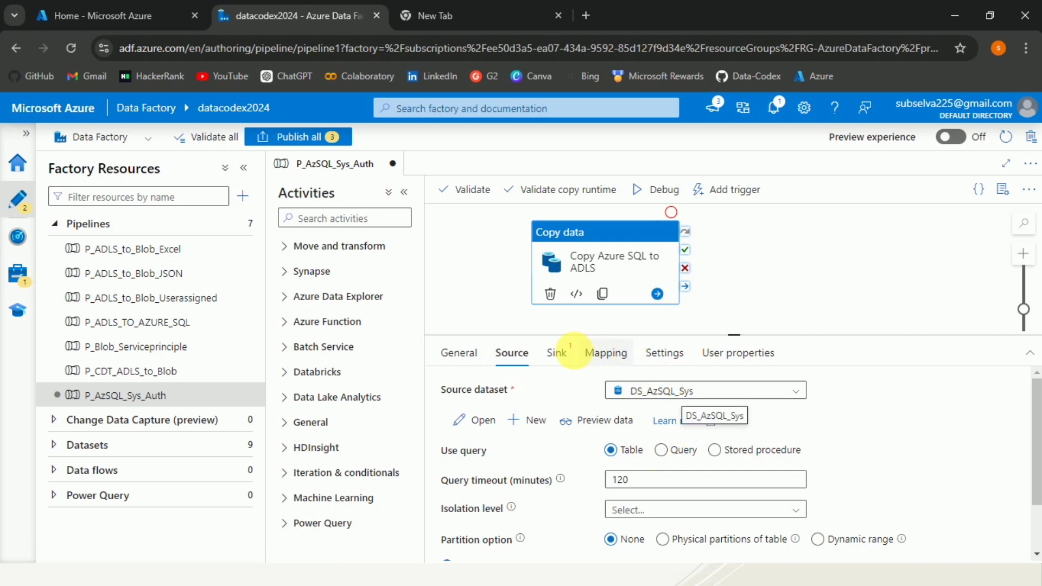
# Start a new sink dataset for the copy activity using Azure Data Lake Storage Gen2 with the DelimitedText format
pyautogui.click(571, 356)
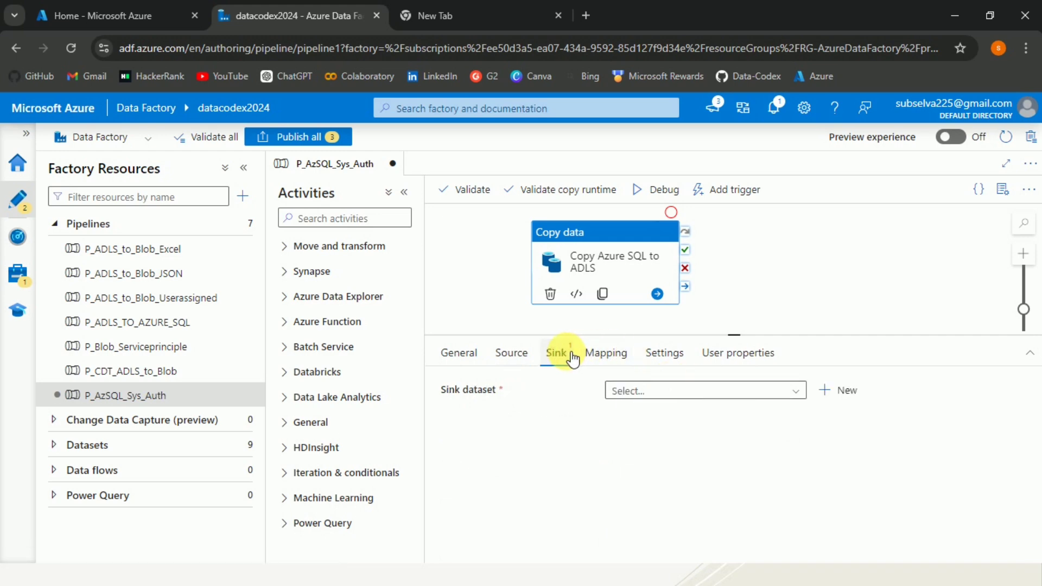
pyautogui.click(843, 400)
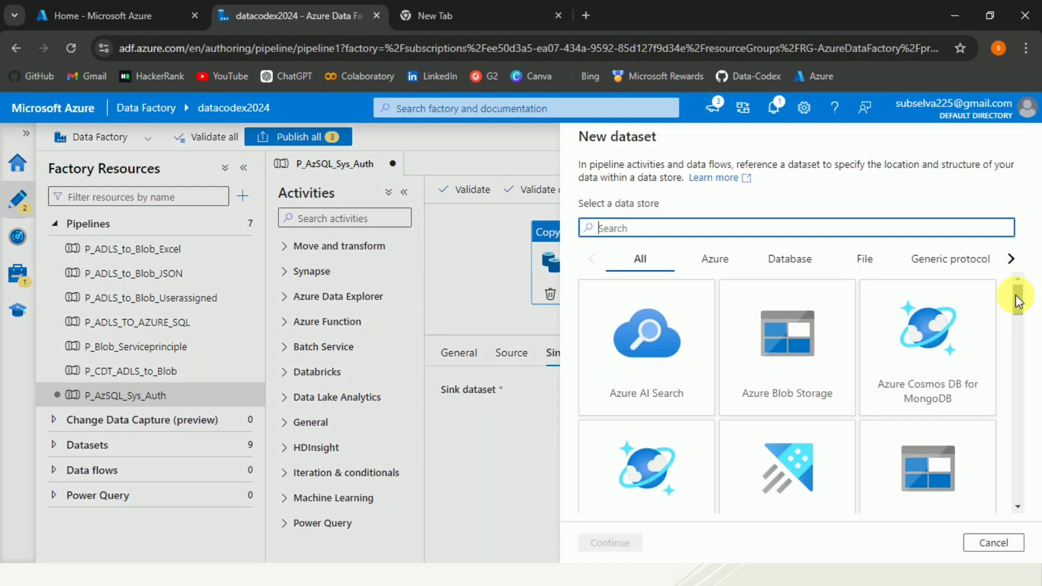
pyautogui.moveTo(1018, 307); pyautogui.dragTo(1019, 340)
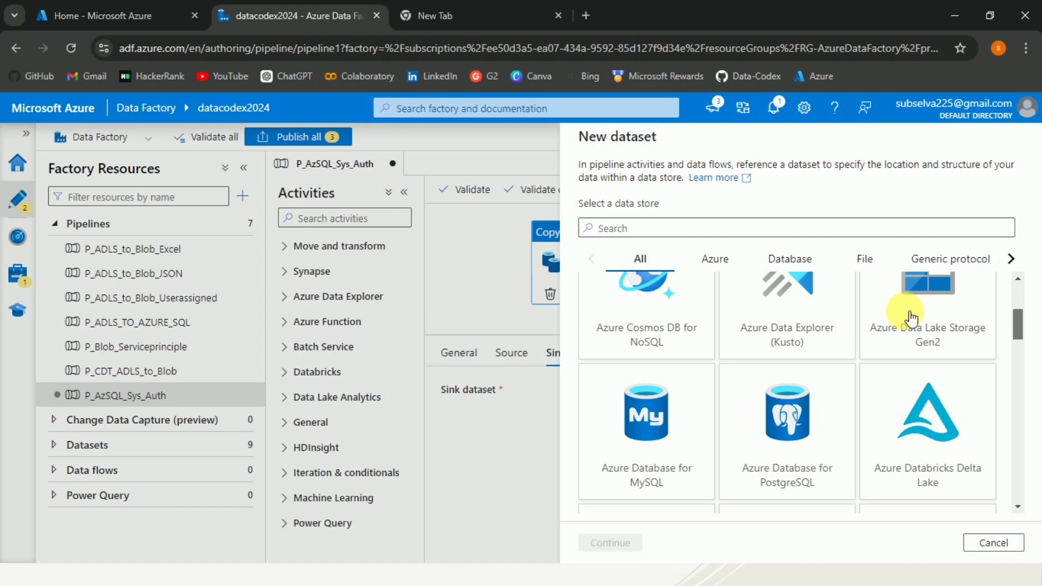
pyautogui.scroll(-2, 912, 317)
pyautogui.click(904, 345)
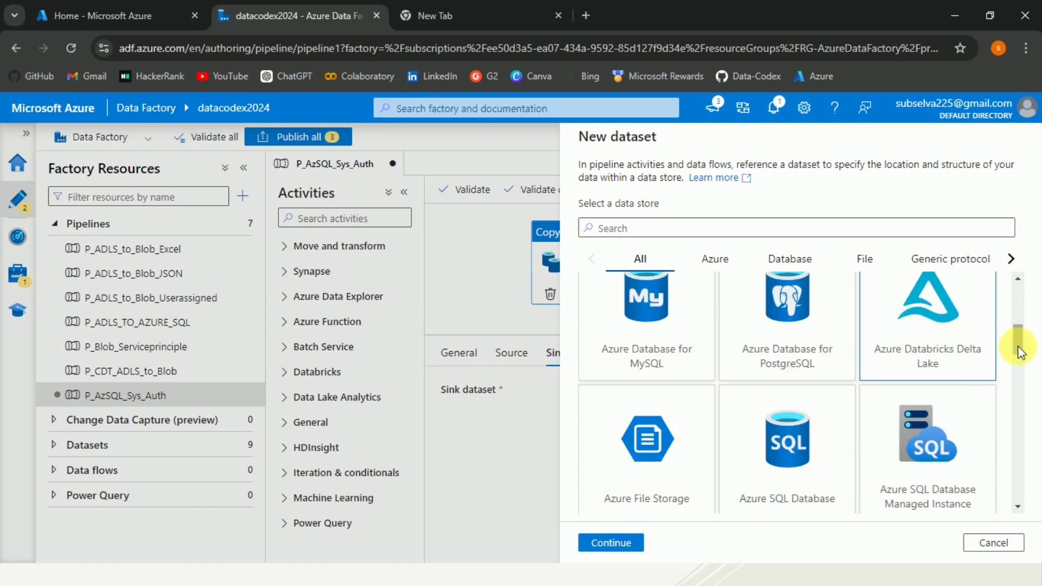
pyautogui.moveTo(1019, 351); pyautogui.dragTo(1016, 327)
pyautogui.click(988, 336)
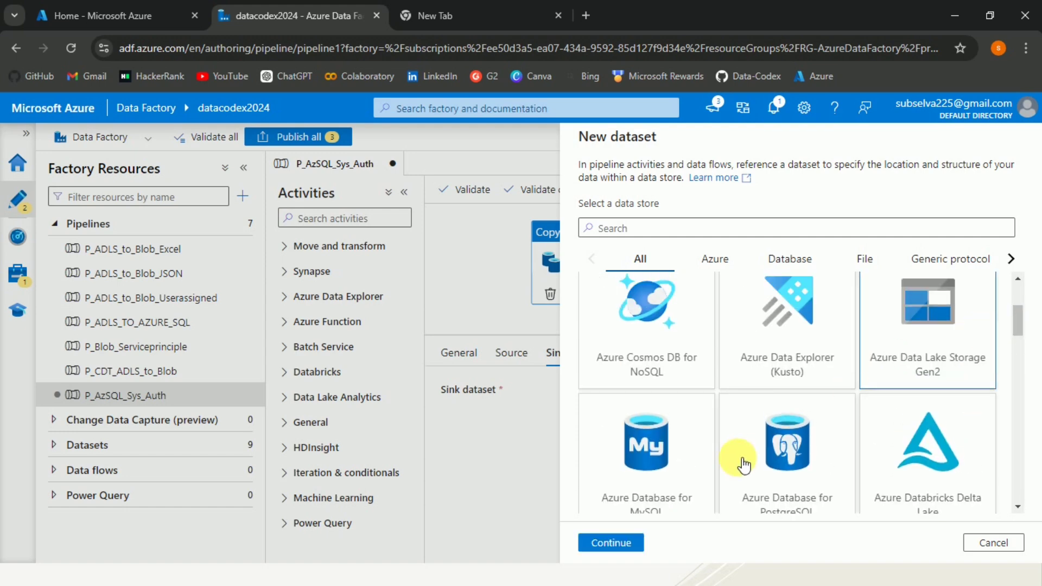
pyautogui.click(625, 544)
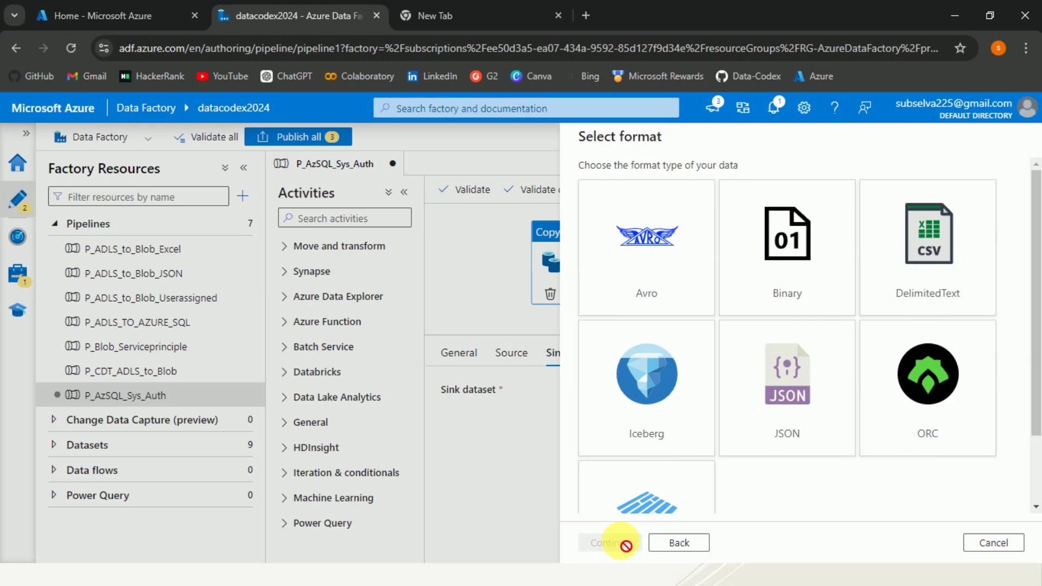
pyautogui.click(939, 217)
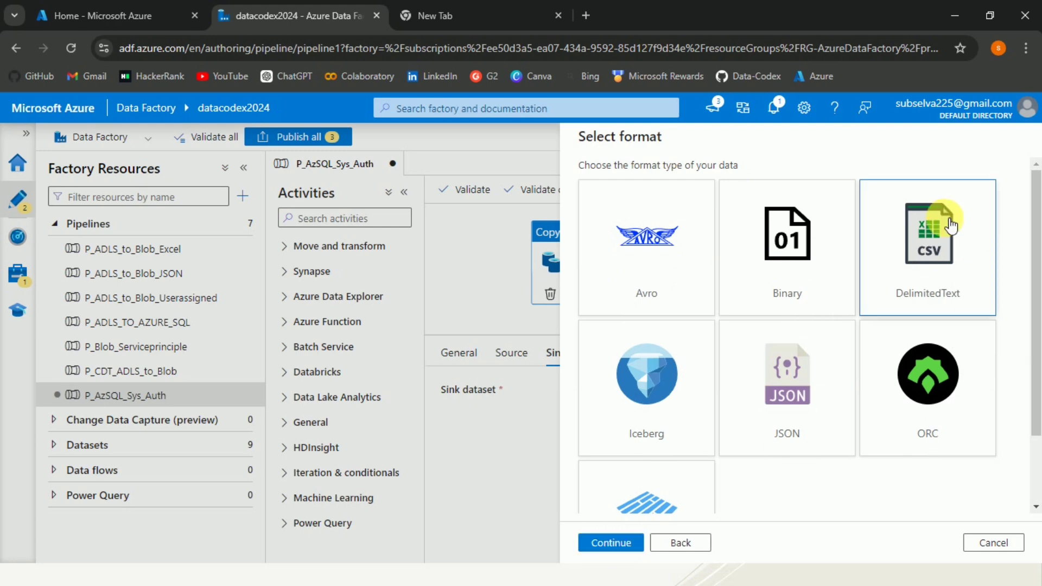
pyautogui.click(622, 544)
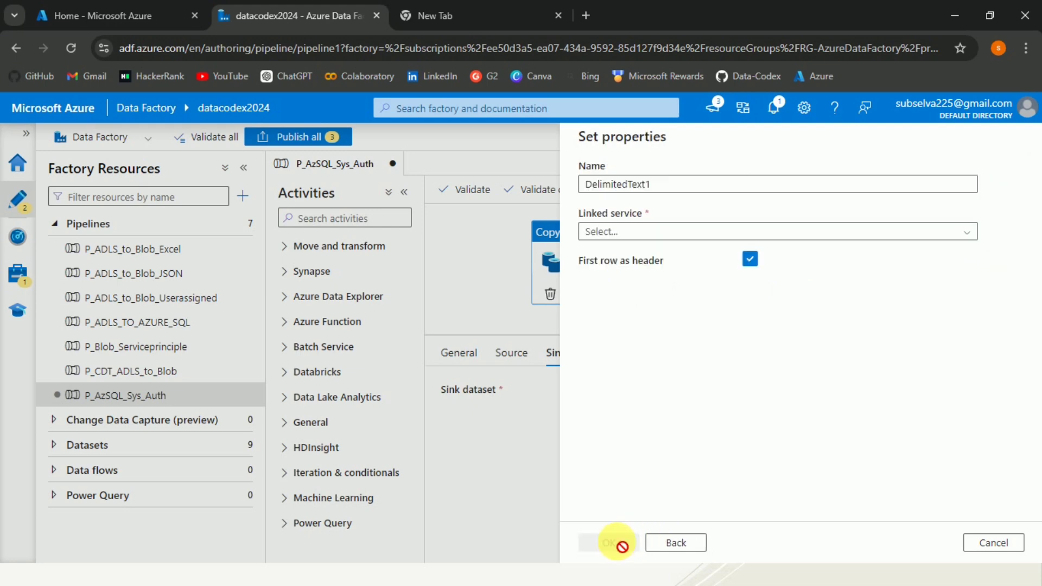
# Name the sink dataset DS_Csv_Customer_AzSQL
pyautogui.moveTo(687, 187); pyautogui.dragTo(600, 187)
pyautogui.write('S')
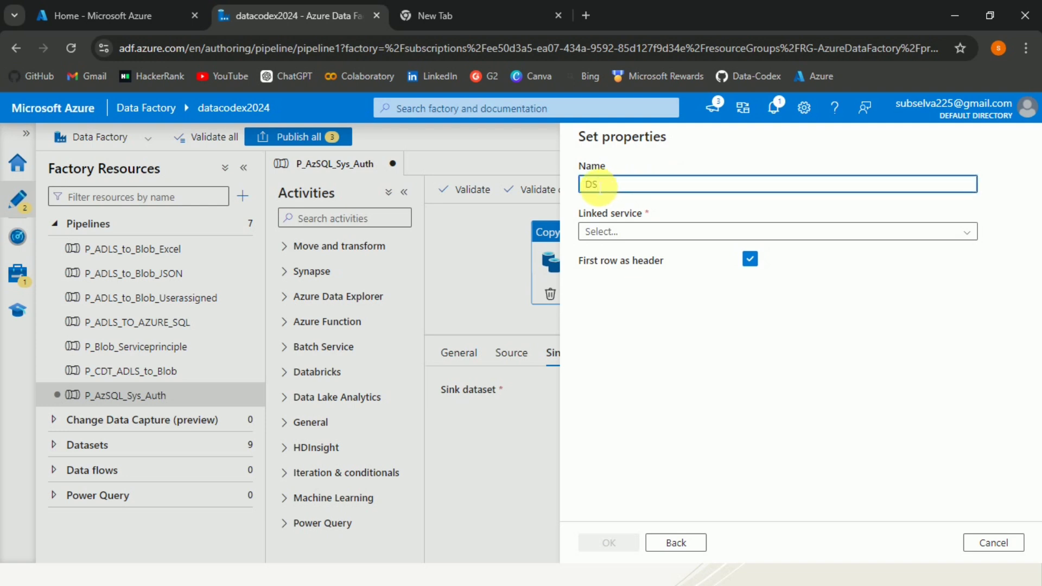
pyautogui.write('_Csv_Customer_')
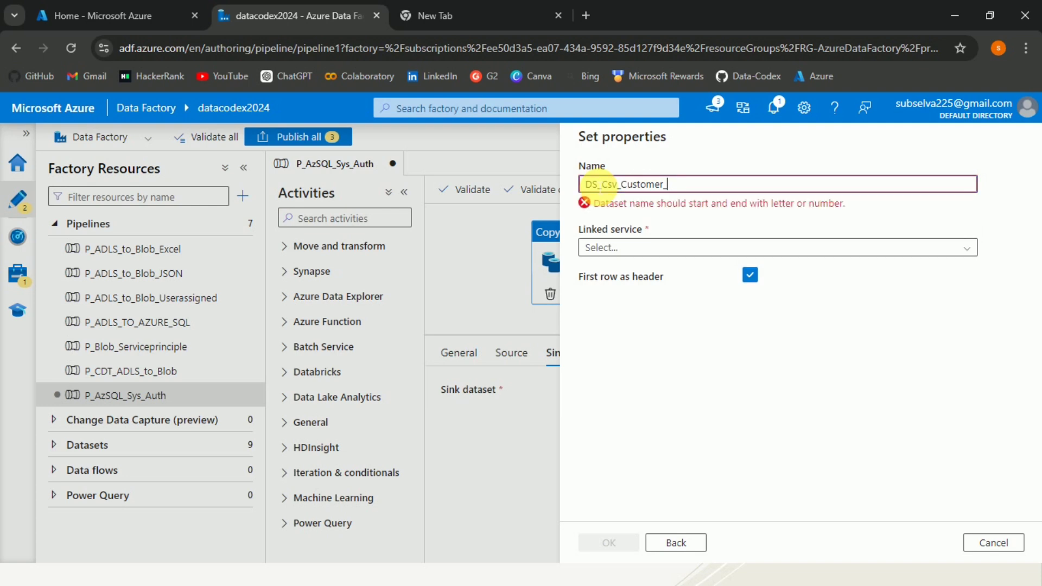
pyautogui.write('AzSQL')
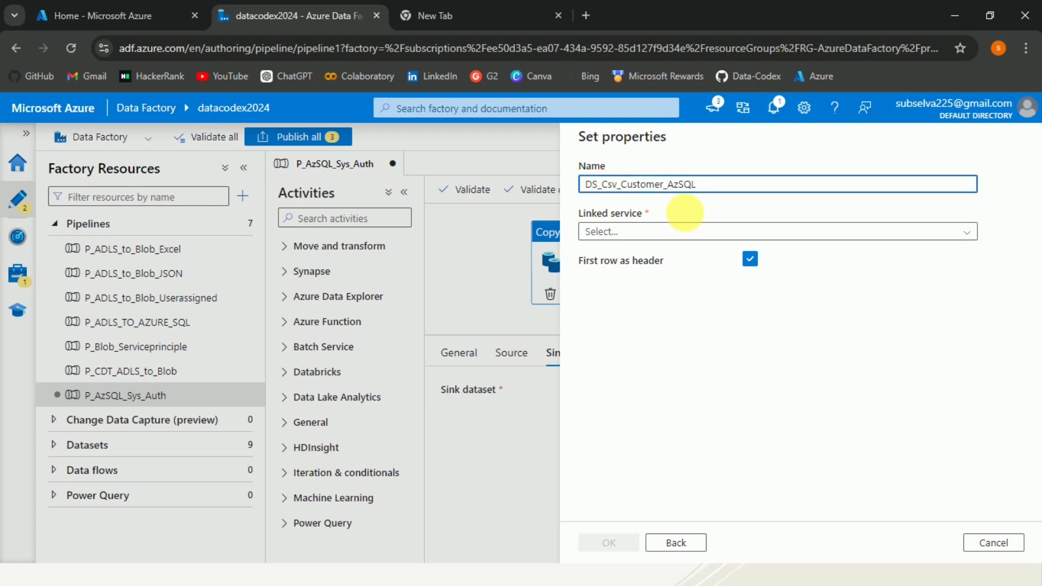
# Choose LS_adlssouthindia as the sink dataset's linked service and review its authentication and storage account settings without changing them
pyautogui.click(697, 232)
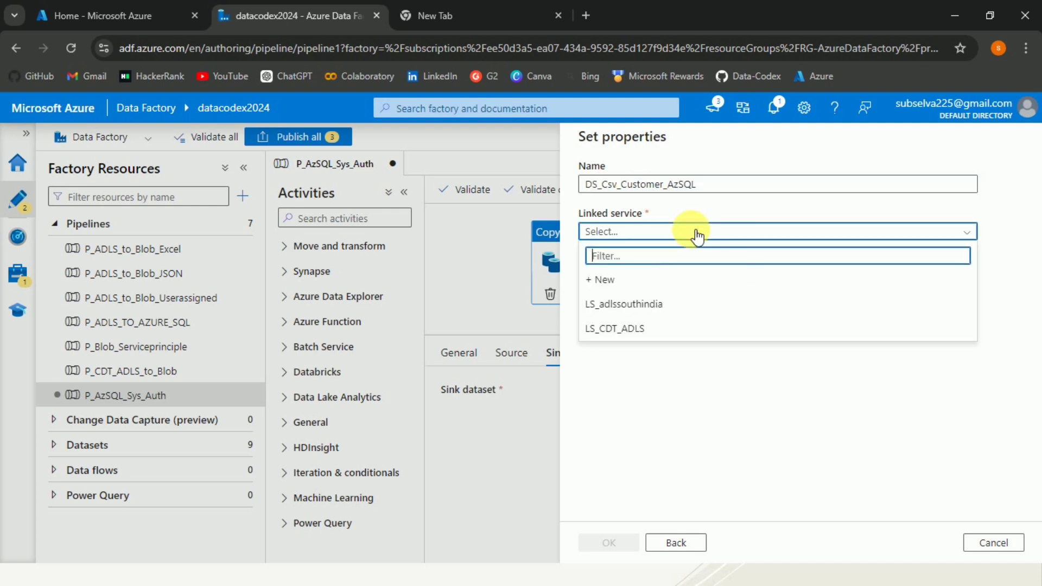
pyautogui.click(671, 308)
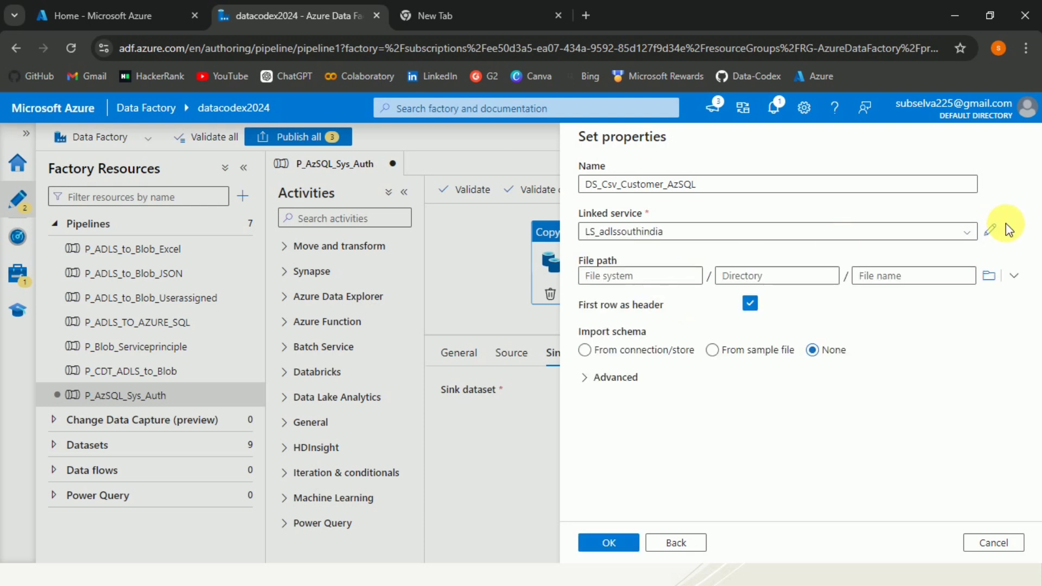
pyautogui.click(992, 231)
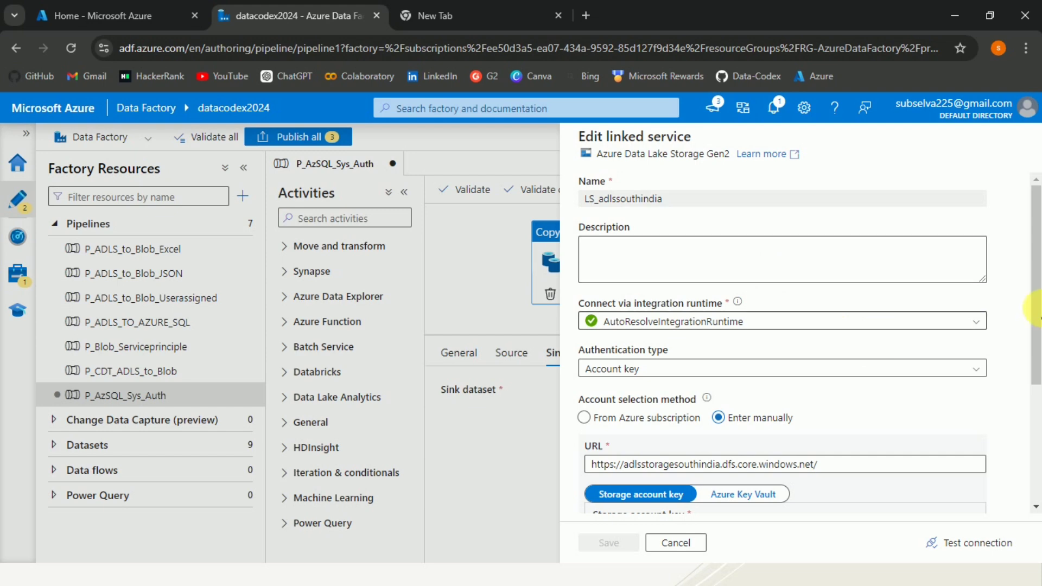
pyautogui.scroll(-2, 1037, 339)
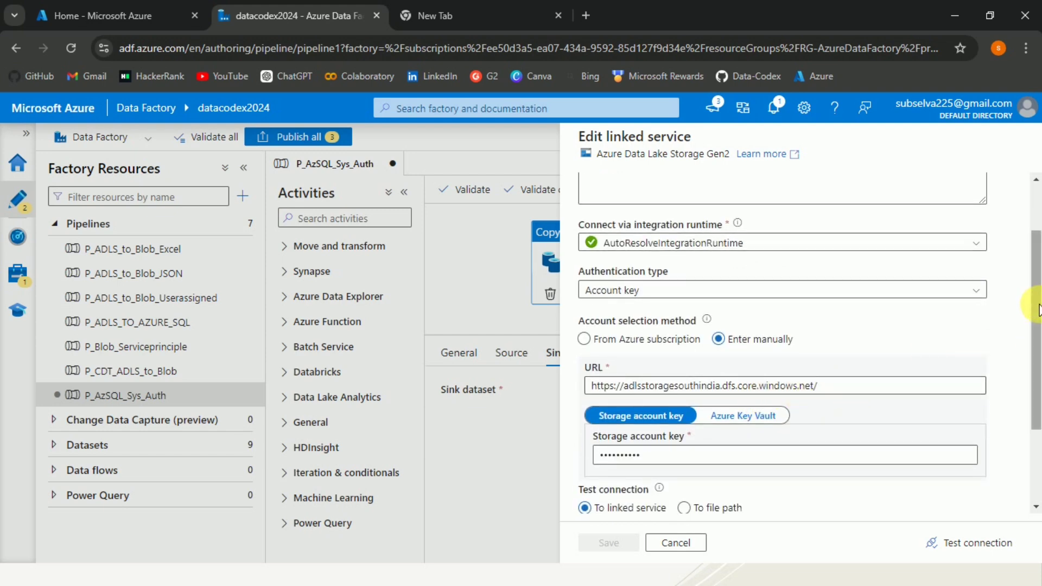
pyautogui.scroll(-1, 1037, 338)
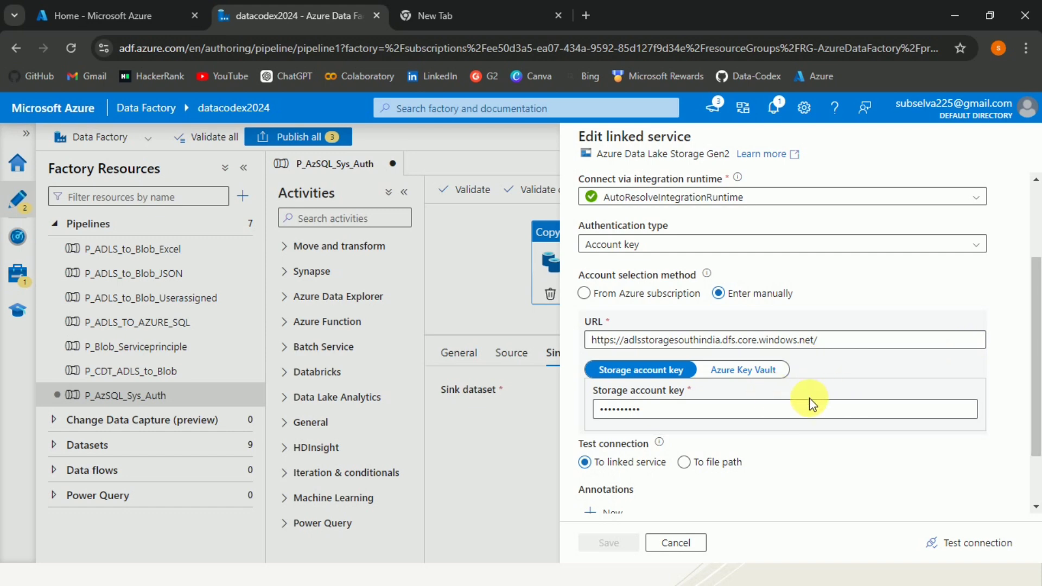
pyautogui.click(680, 543)
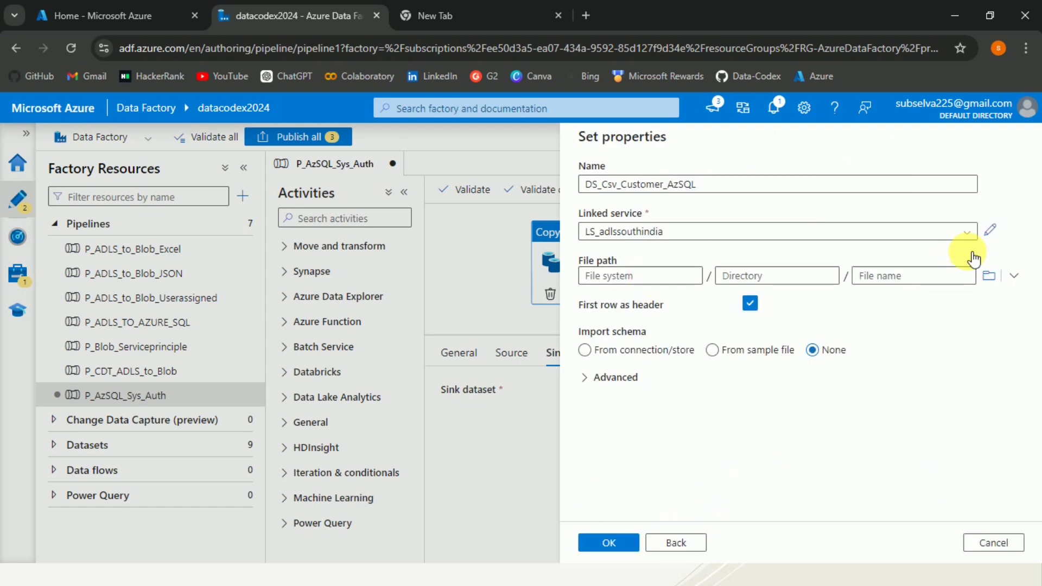
# Set the sink file path to sample/output/Customer.csv, set Import schema to None, and create the dataset
pyautogui.click(990, 277)
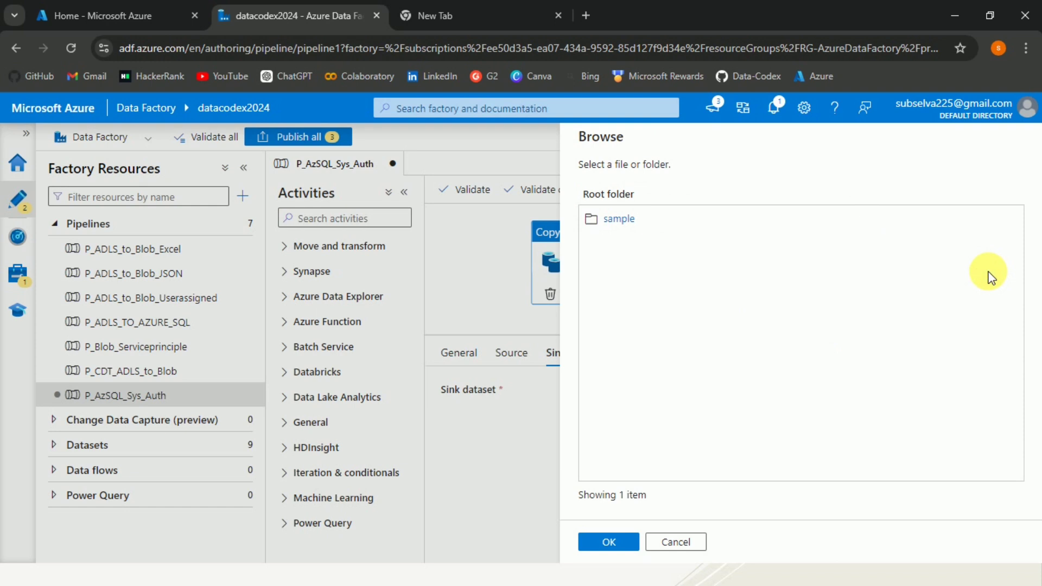
pyautogui.click(617, 219)
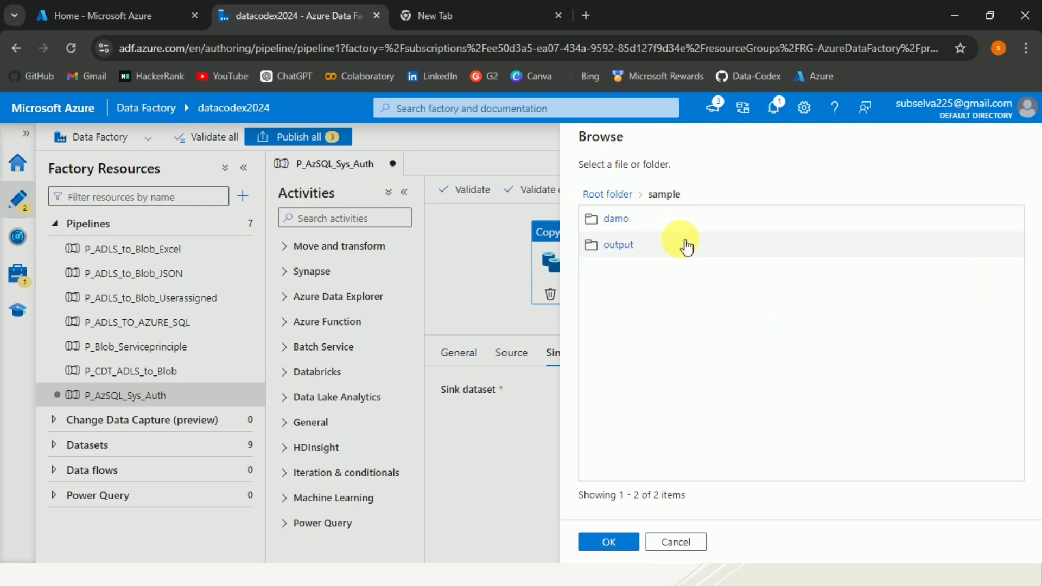
pyautogui.click(631, 249)
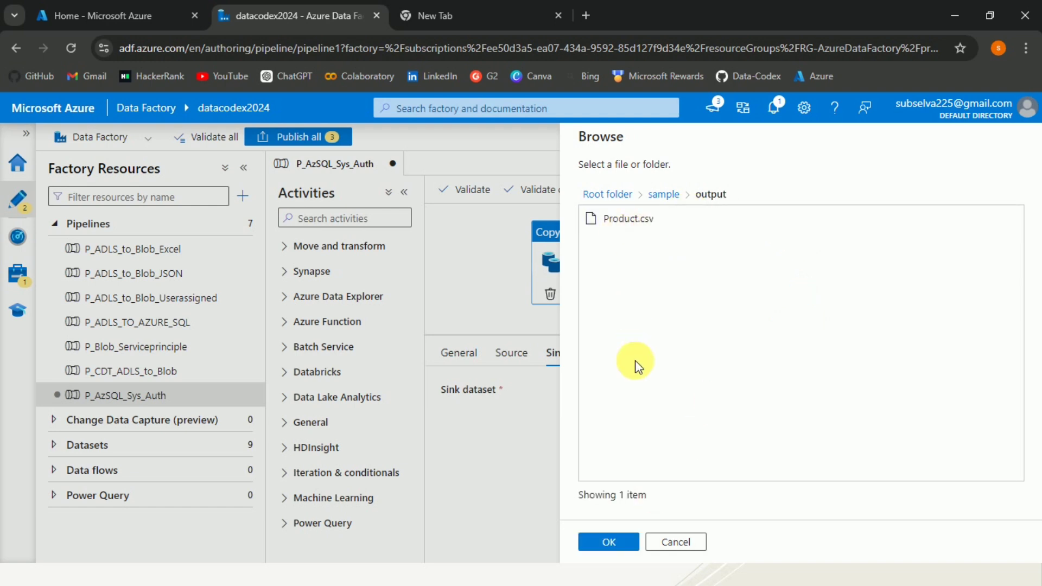
pyautogui.click(614, 546)
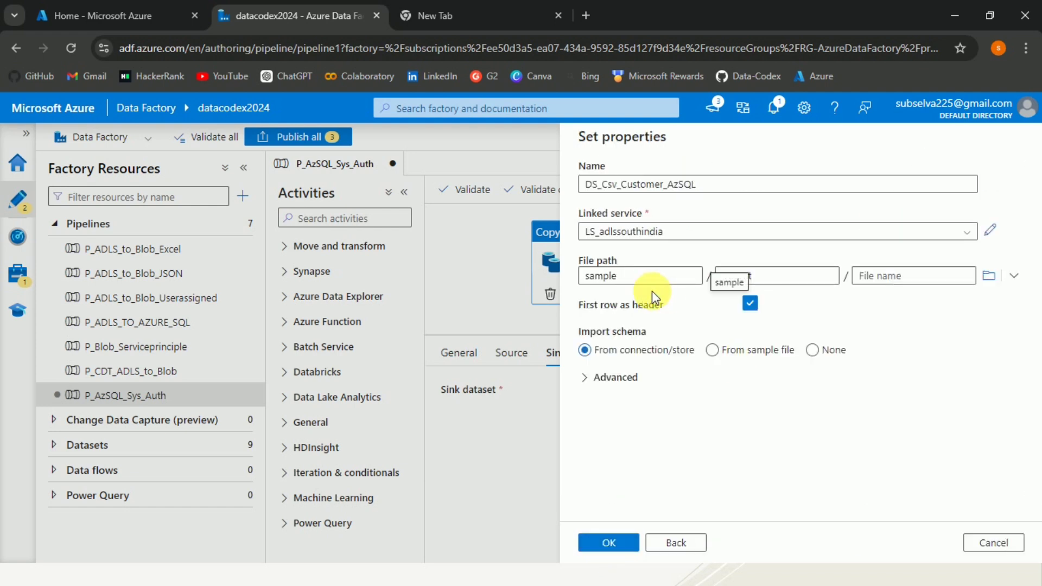
pyautogui.doubleClick(603, 275)
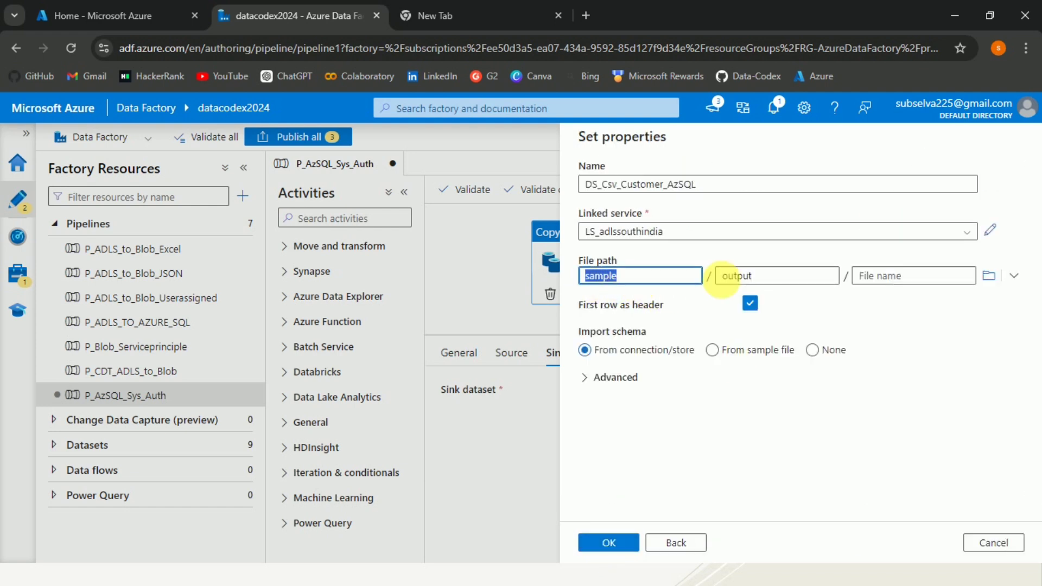
pyautogui.doubleClick(738, 276)
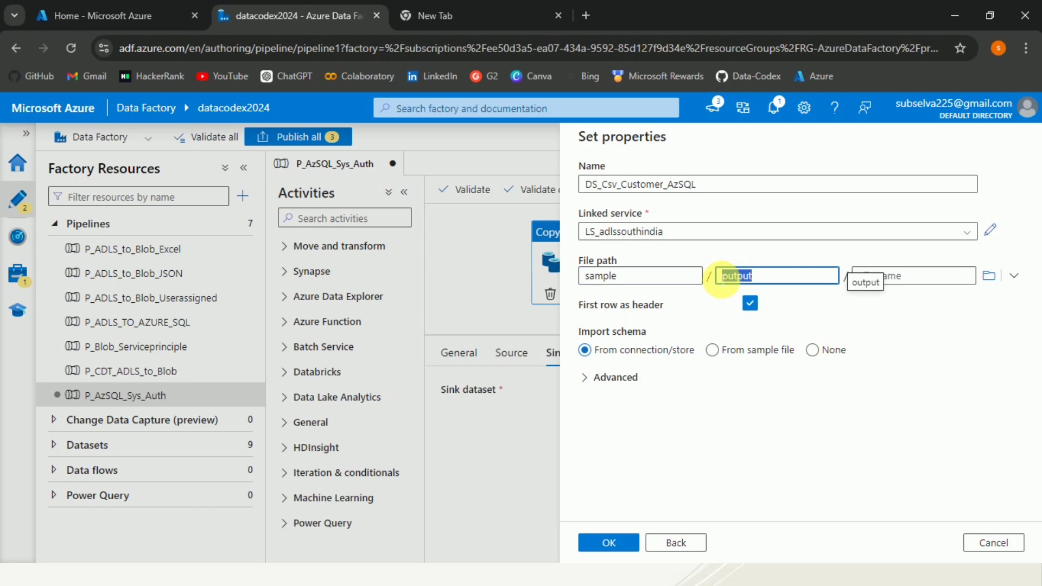
pyautogui.click(908, 277)
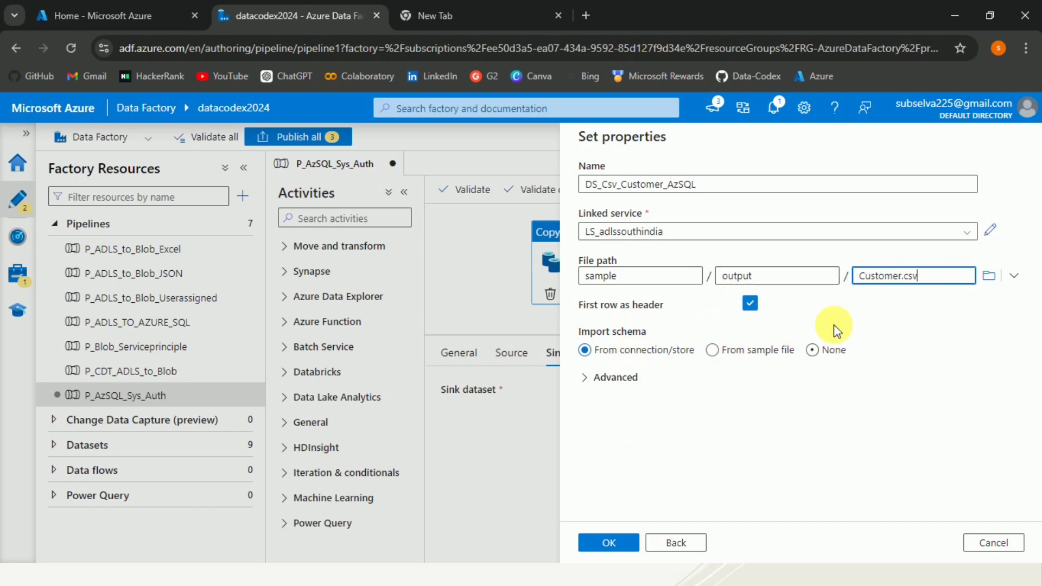
pyautogui.click(812, 350)
pyautogui.click(607, 545)
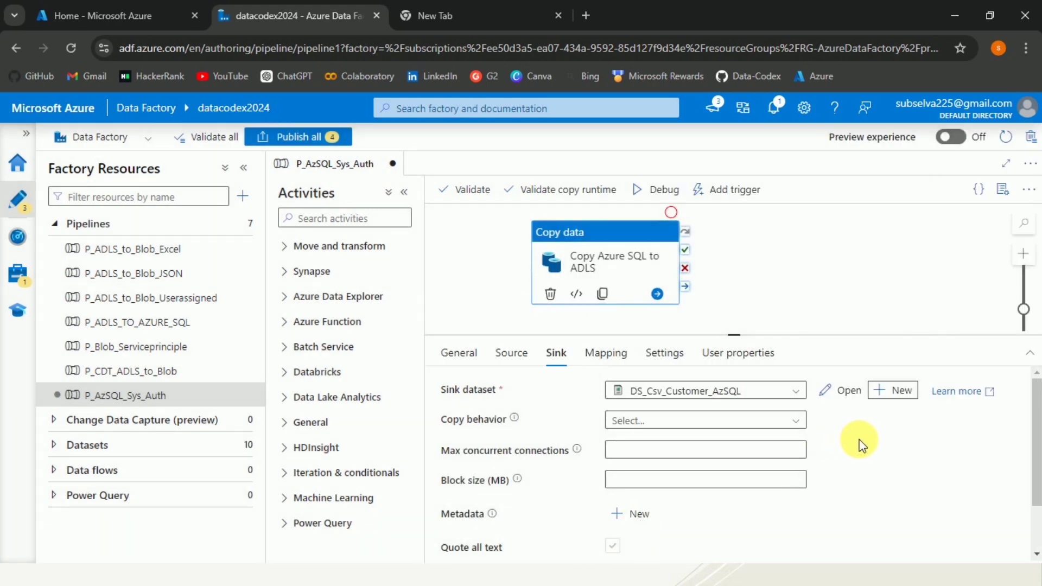
# Recheck the copy activity's source and general settings, and validate the pipeline
pyautogui.click(509, 353)
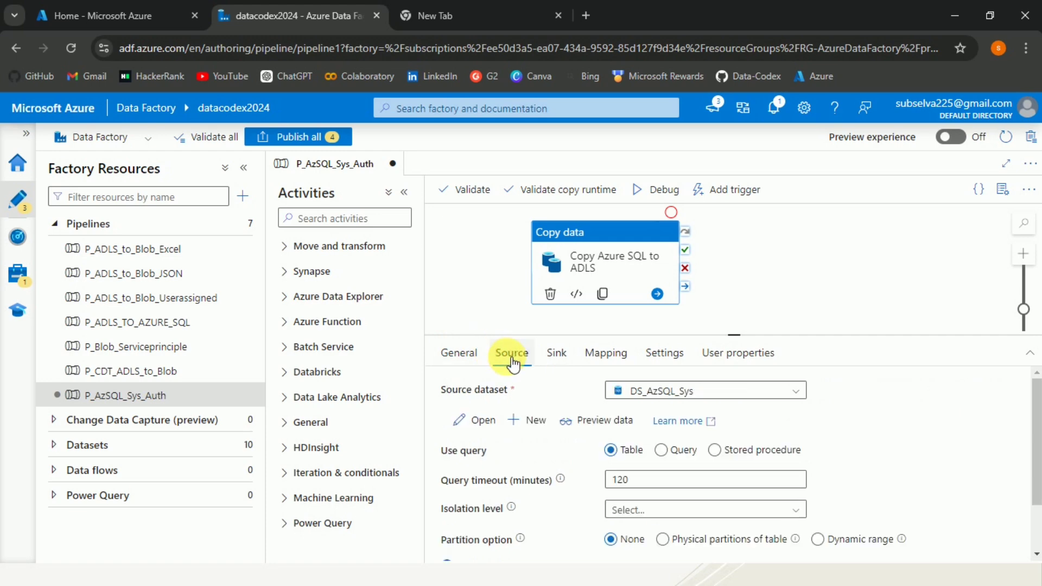
pyautogui.click(481, 358)
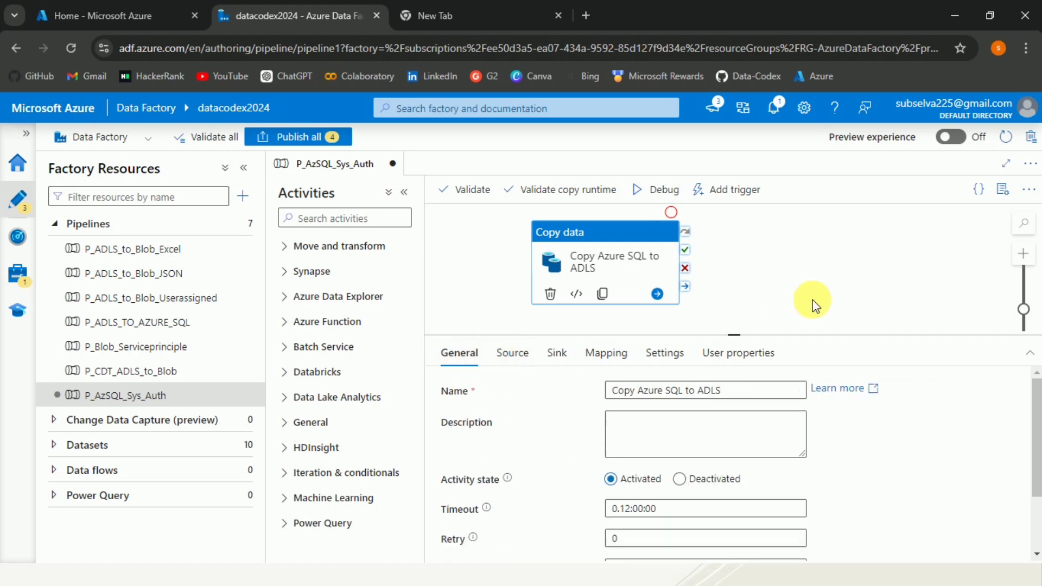
pyautogui.click(506, 253)
pyautogui.click(475, 202)
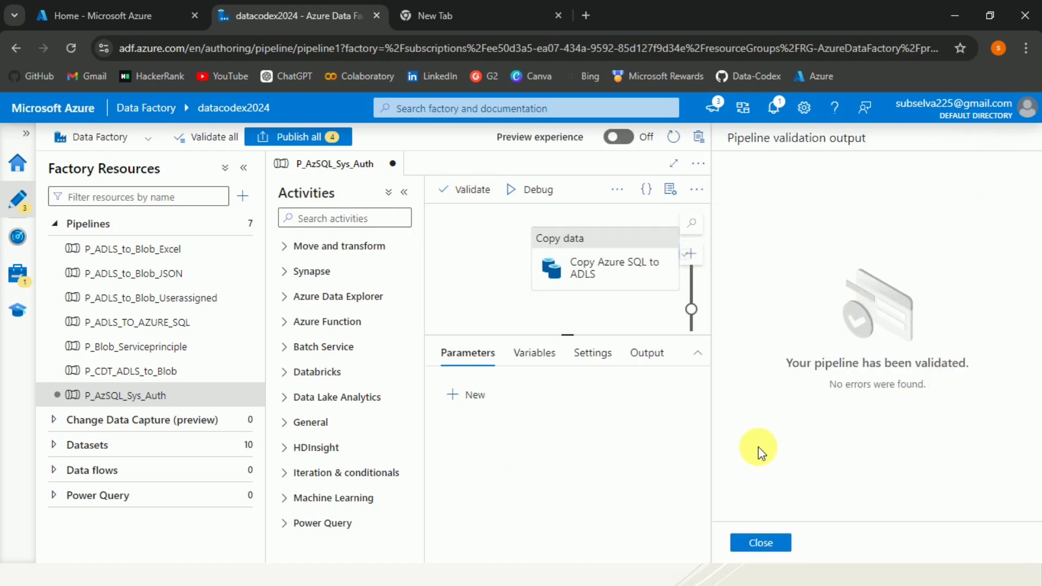
pyautogui.click(766, 542)
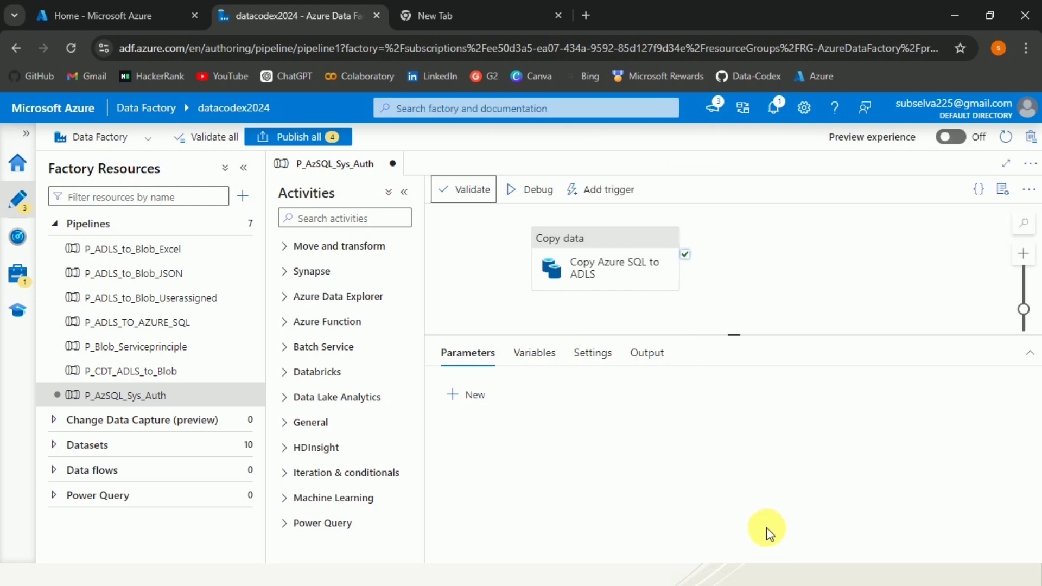
# Run the P_AzSQL_Sys_Auth pipeline in debug mode and enlarge the pane below the canvas for its run output
pyautogui.click(469, 265)
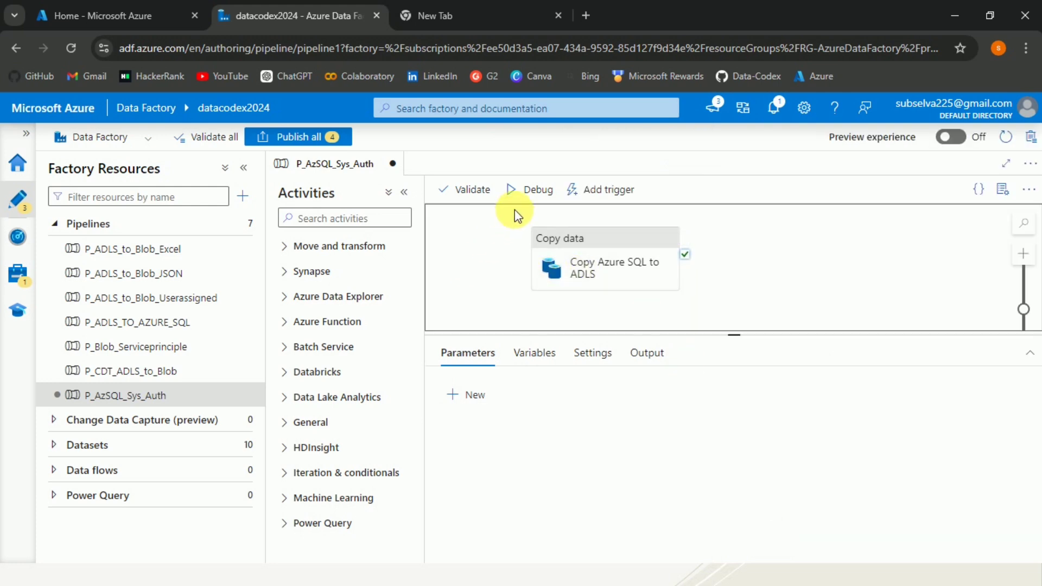
pyautogui.click(532, 198)
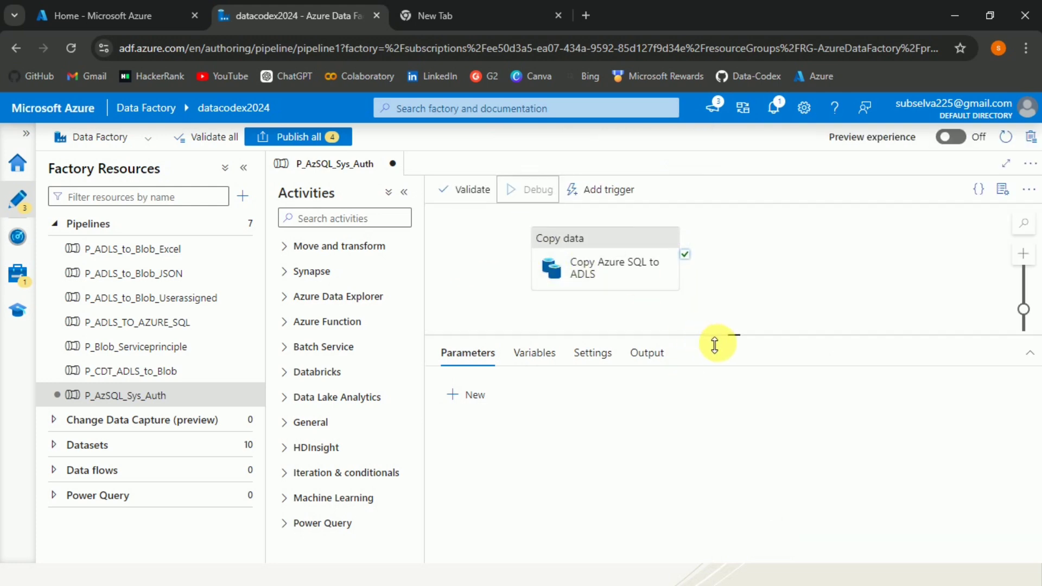
pyautogui.moveTo(723, 335); pyautogui.dragTo(721, 318)
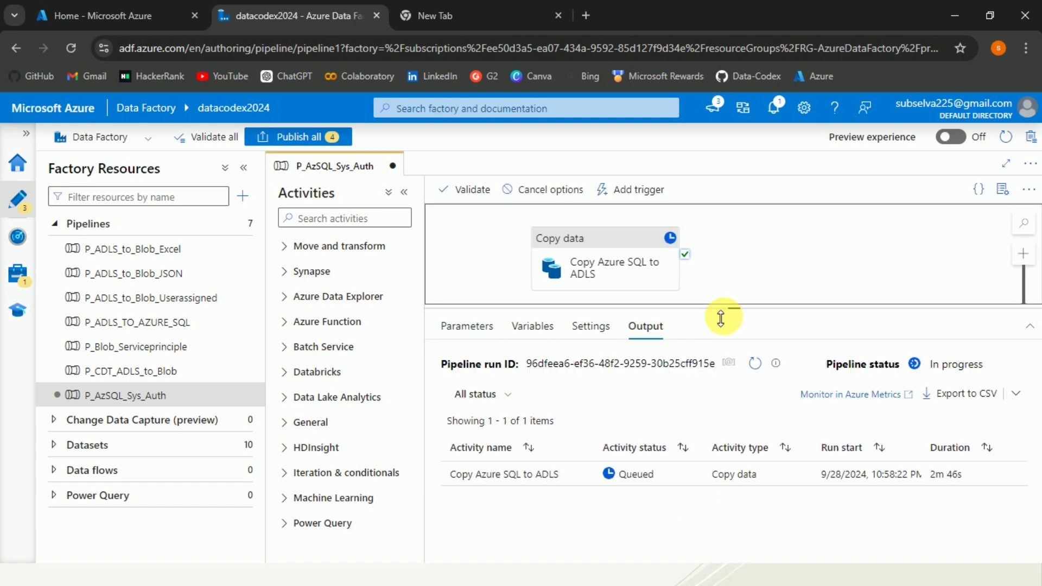
# Refresh the debug run's status until the Copy Azure SQL to ADLS activity finishes
pyautogui.click(755, 365)
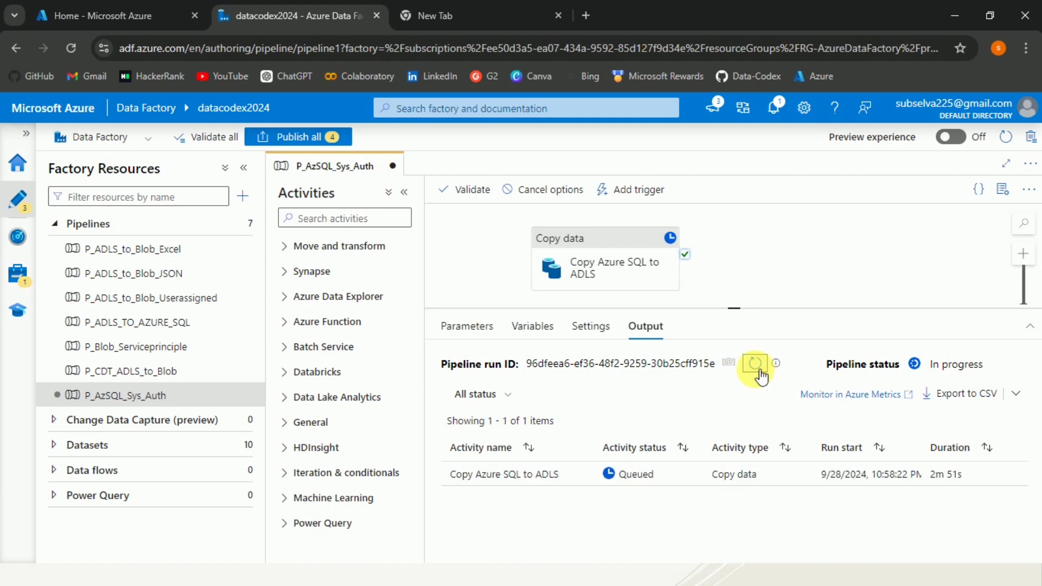
pyautogui.click(755, 363)
pyautogui.click(755, 364)
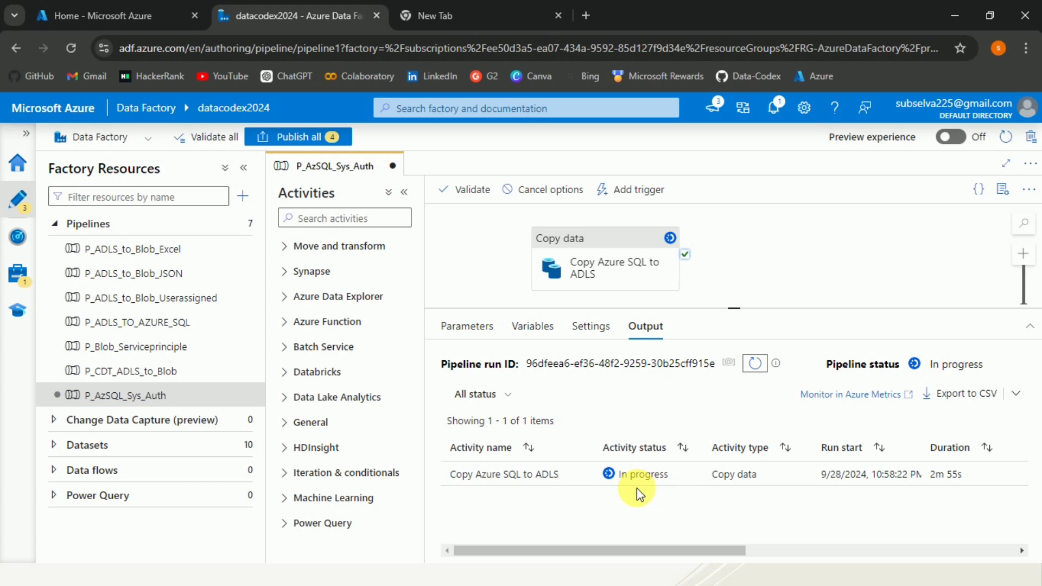
pyautogui.click(756, 369)
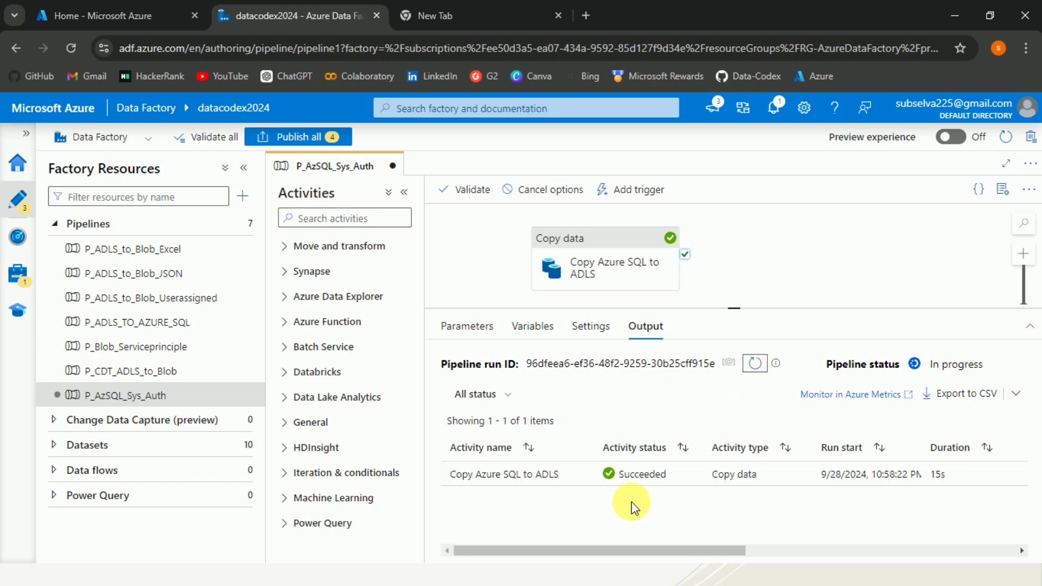
# Open the copy activity's run details, compare the rows read with the rows written, and close the details
pyautogui.moveTo(624, 475)
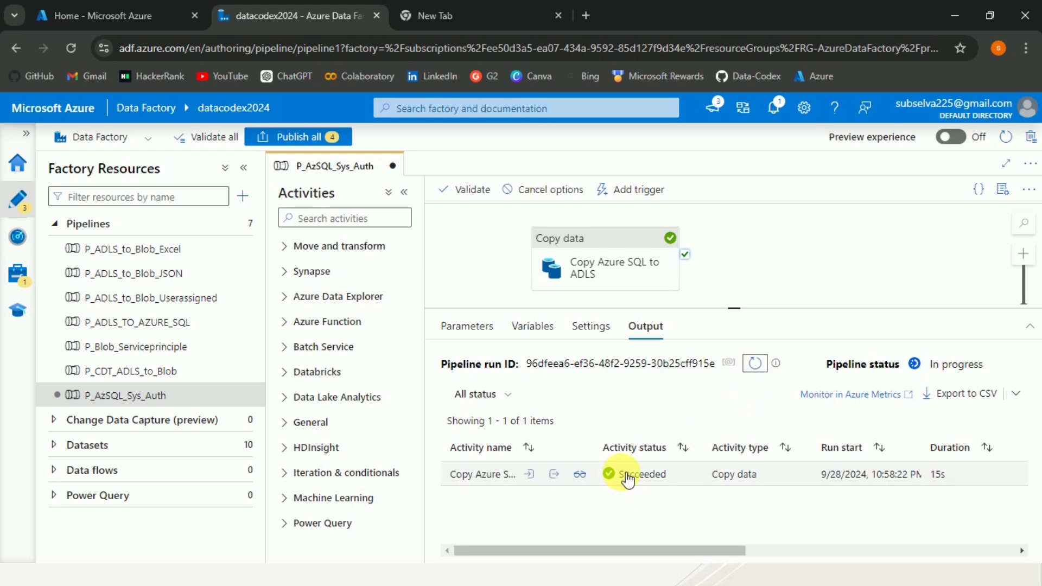
pyautogui.click(584, 476)
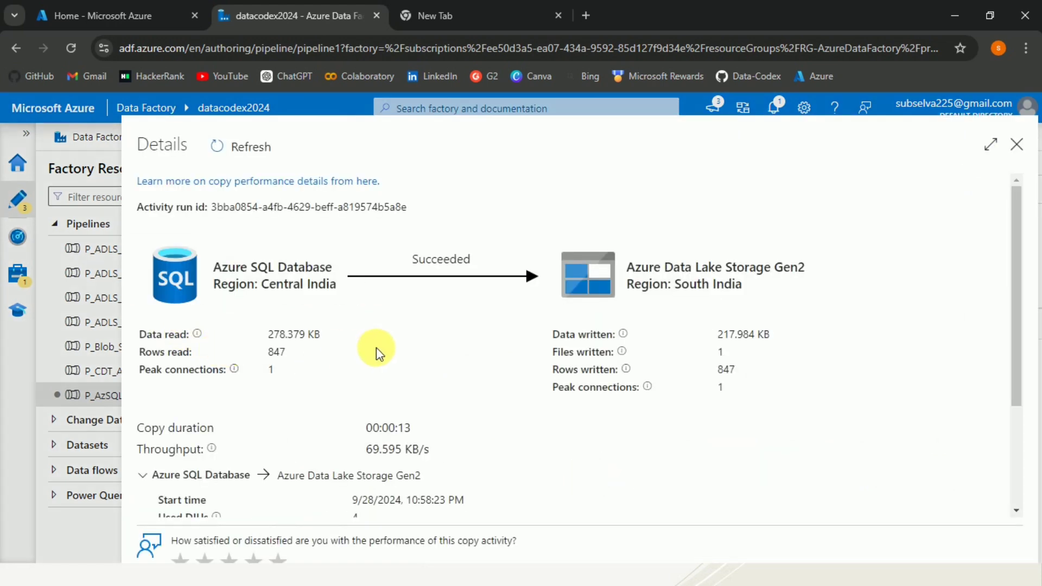
pyautogui.doubleClick(269, 369)
pyautogui.moveTo(742, 389); pyautogui.dragTo(761, 315)
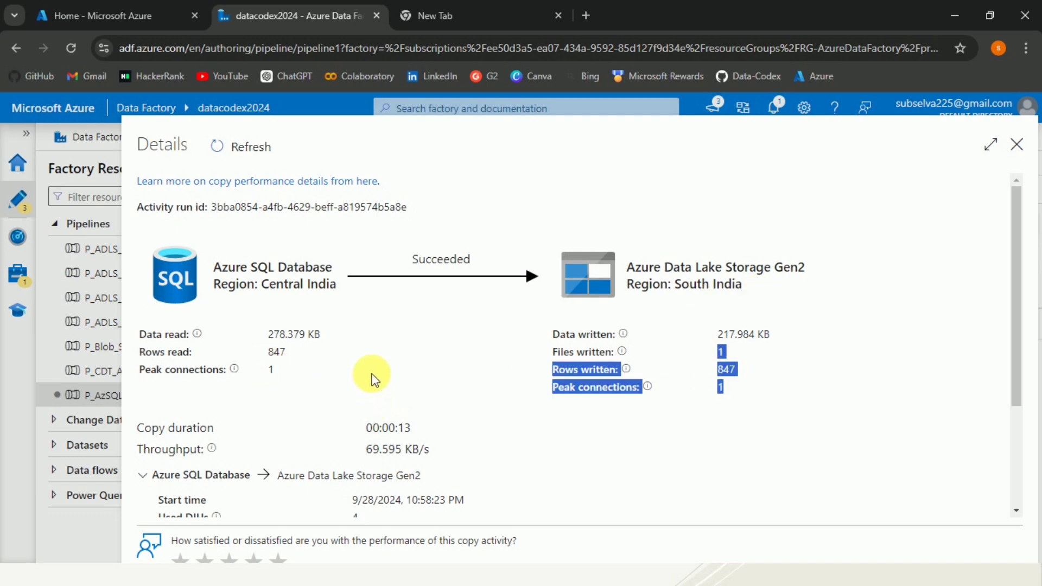
pyautogui.click(398, 383)
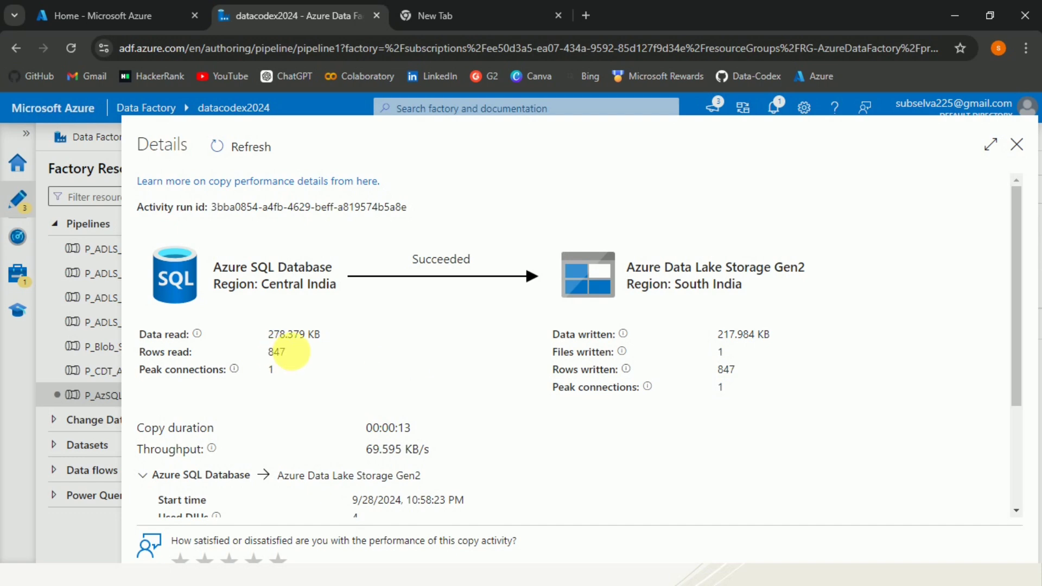
pyautogui.doubleClick(266, 354)
pyautogui.click(352, 363)
pyautogui.moveTo(766, 371); pyautogui.dragTo(699, 374)
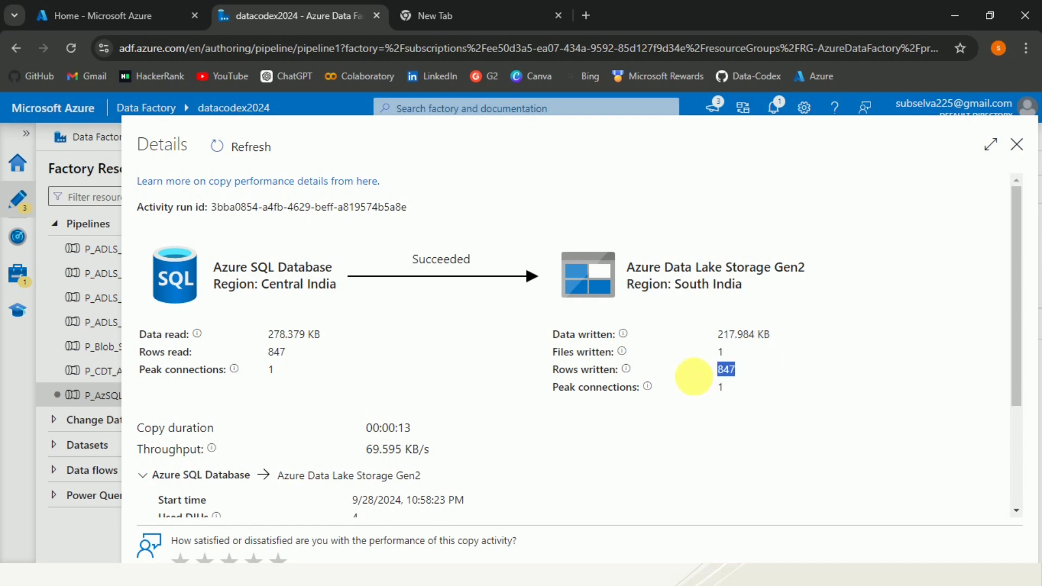
pyautogui.click(432, 362)
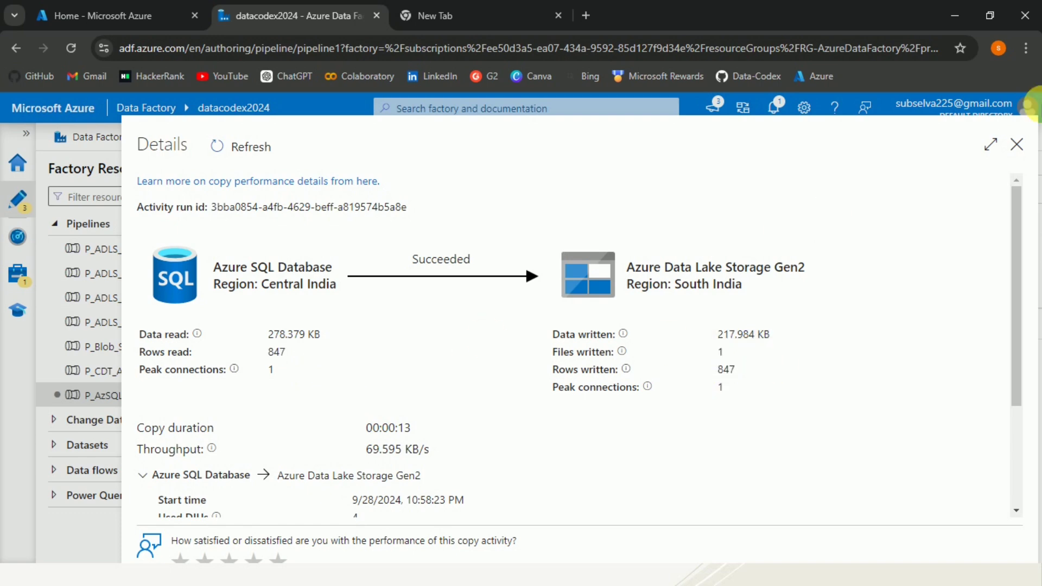
pyautogui.click(1017, 146)
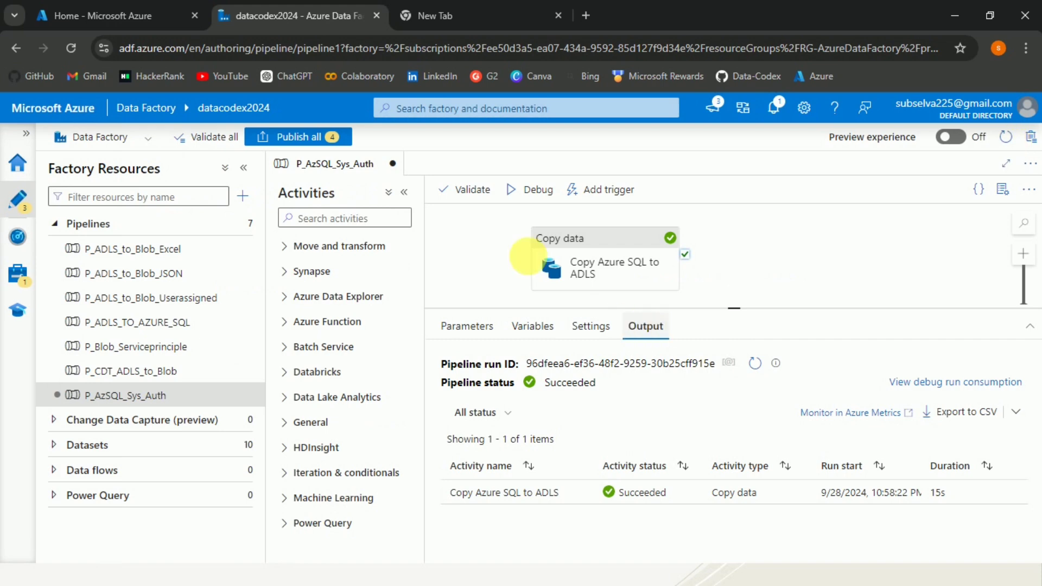
# Switch to the Azure portal and open the output folder of the sample container in the adlsstoragesouthindia storage account
pyautogui.click(69, 7)
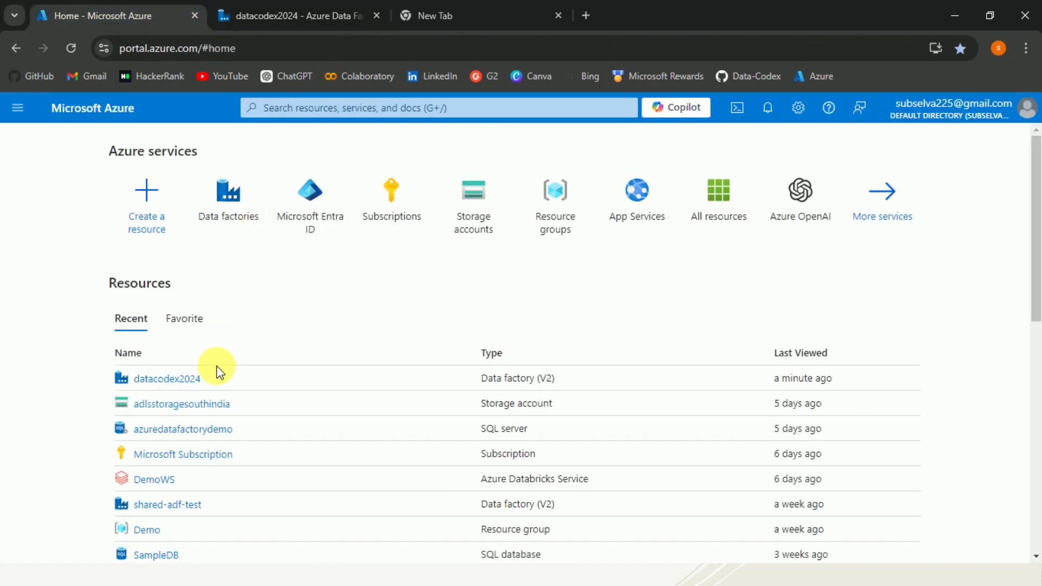
pyautogui.click(181, 413)
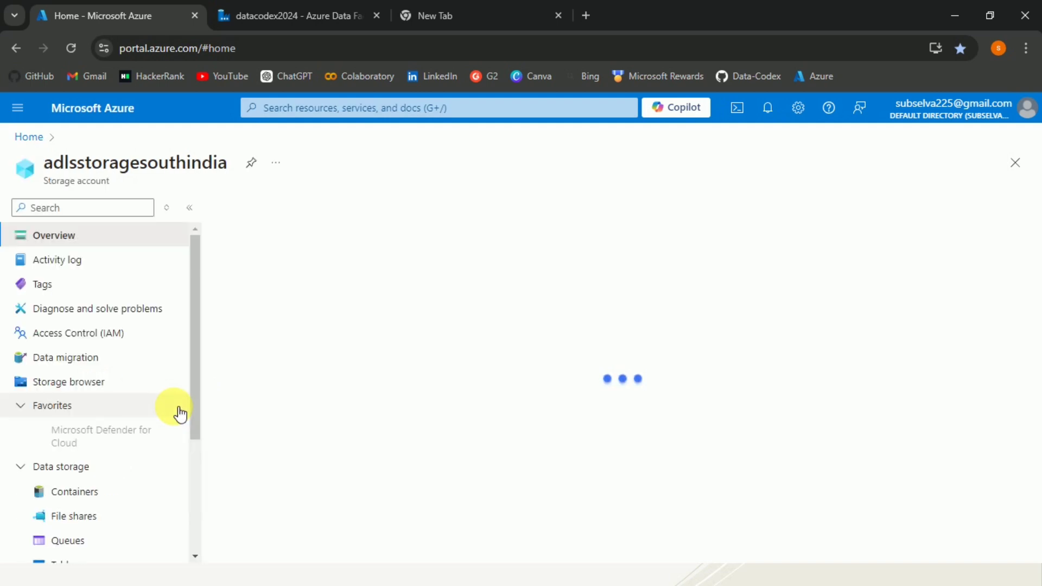
pyautogui.click(99, 496)
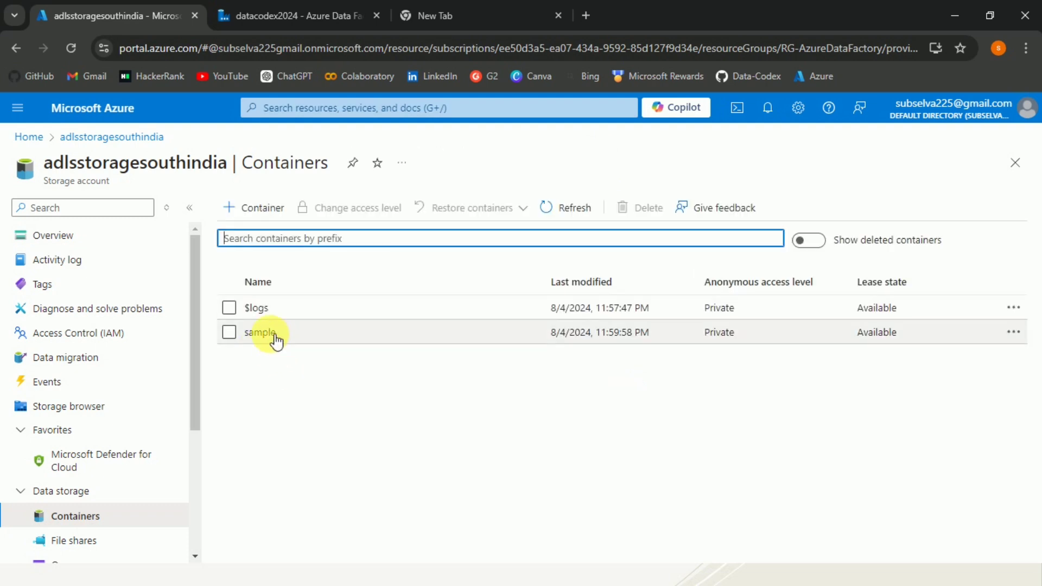
pyautogui.click(274, 338)
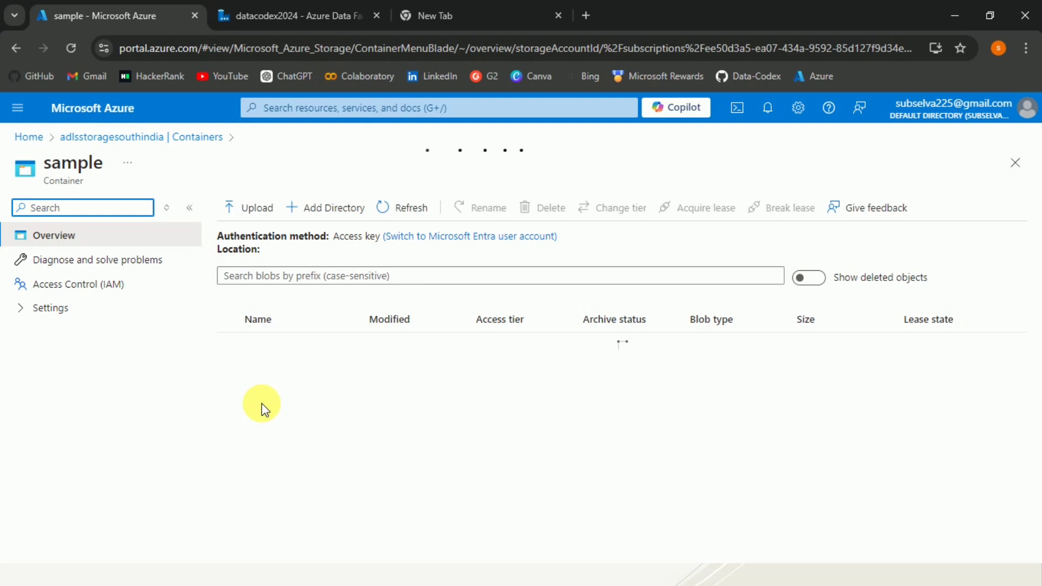
pyautogui.click(277, 371)
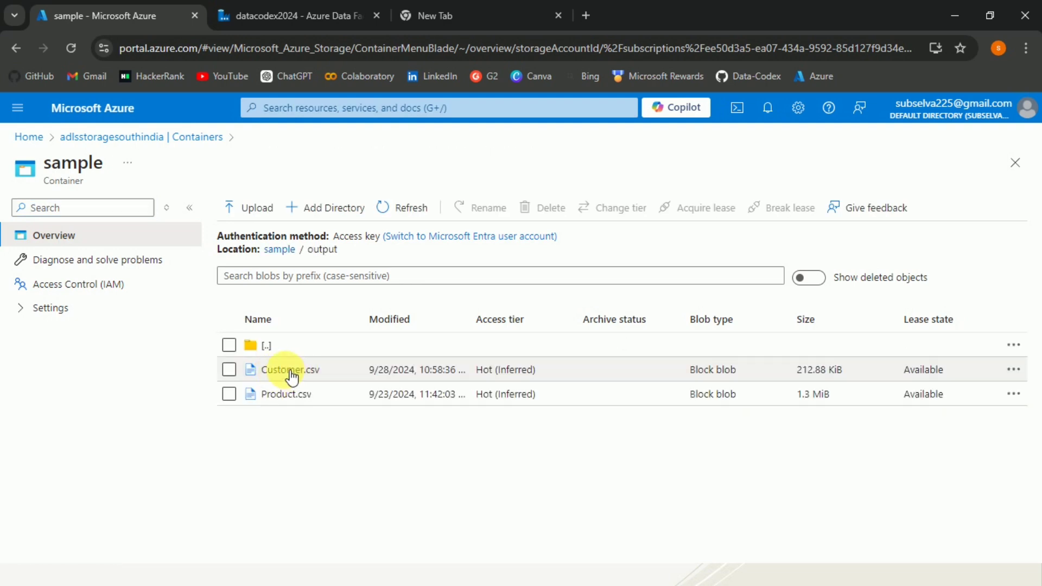
# View the contents of the copied Customer.csv file without editing it, and close the file
pyautogui.click(290, 371)
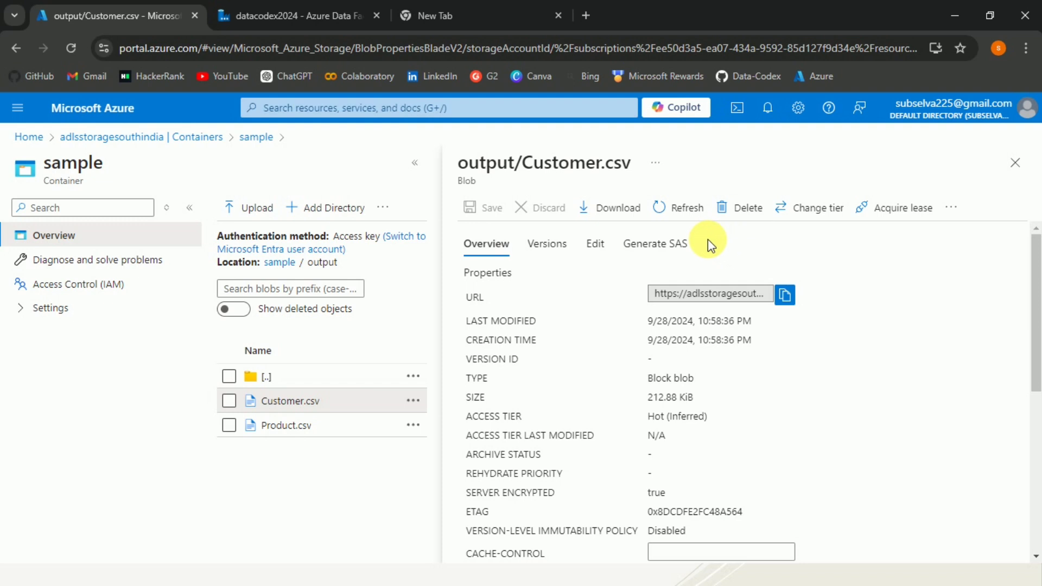
pyautogui.click(598, 247)
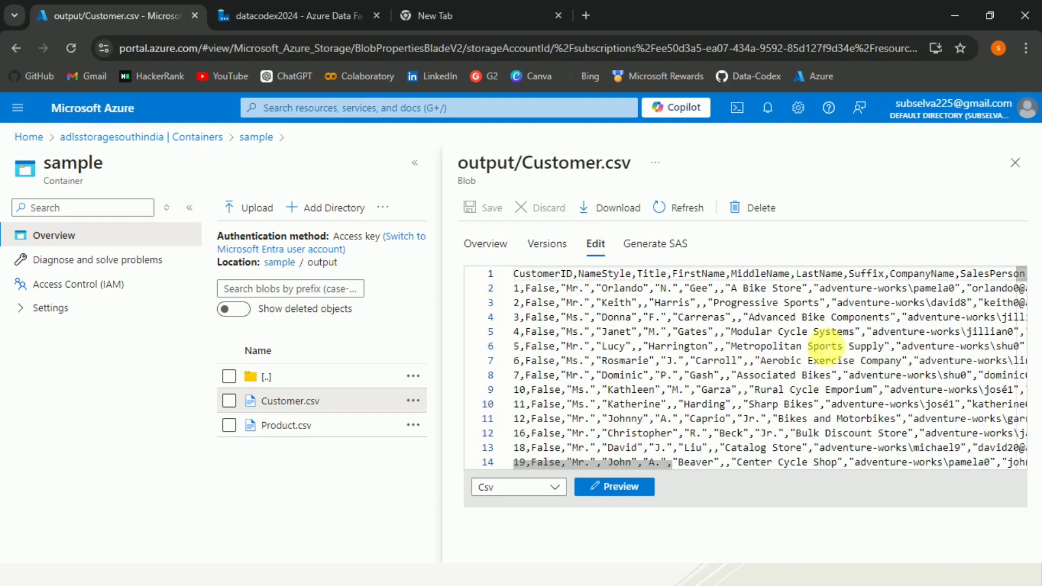
pyautogui.moveTo(1022, 280)
pyautogui.mouseDown()
pyautogui.moveTo(1018, 429)
pyautogui.moveTo(1019, 272)
pyautogui.mouseUp()
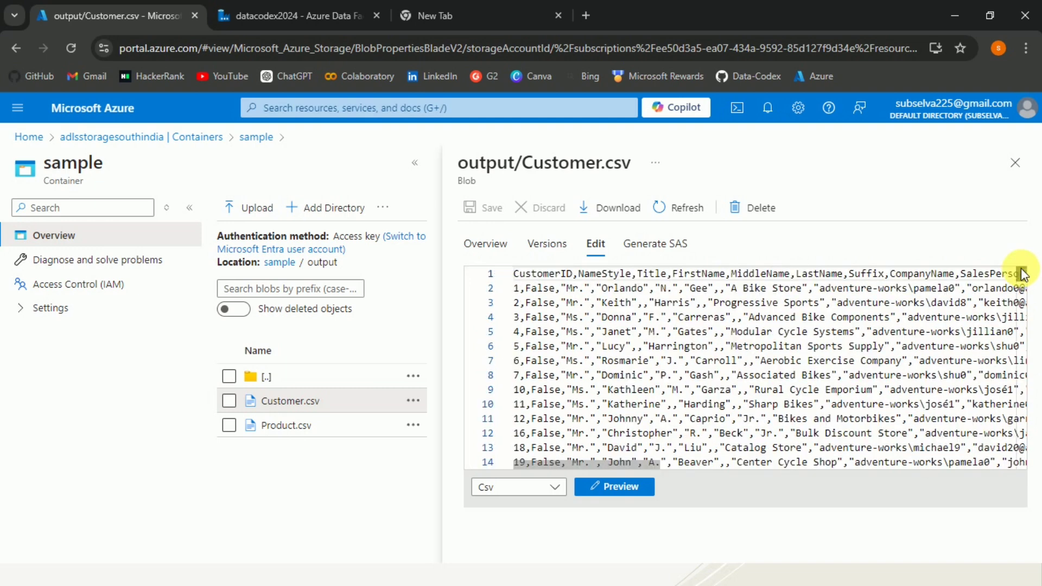
pyautogui.click(1014, 164)
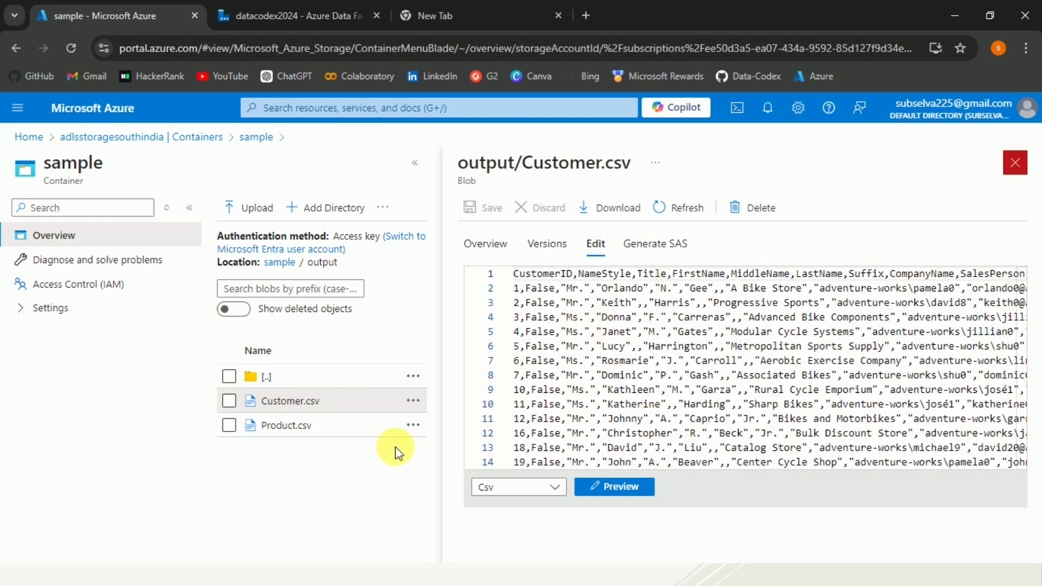